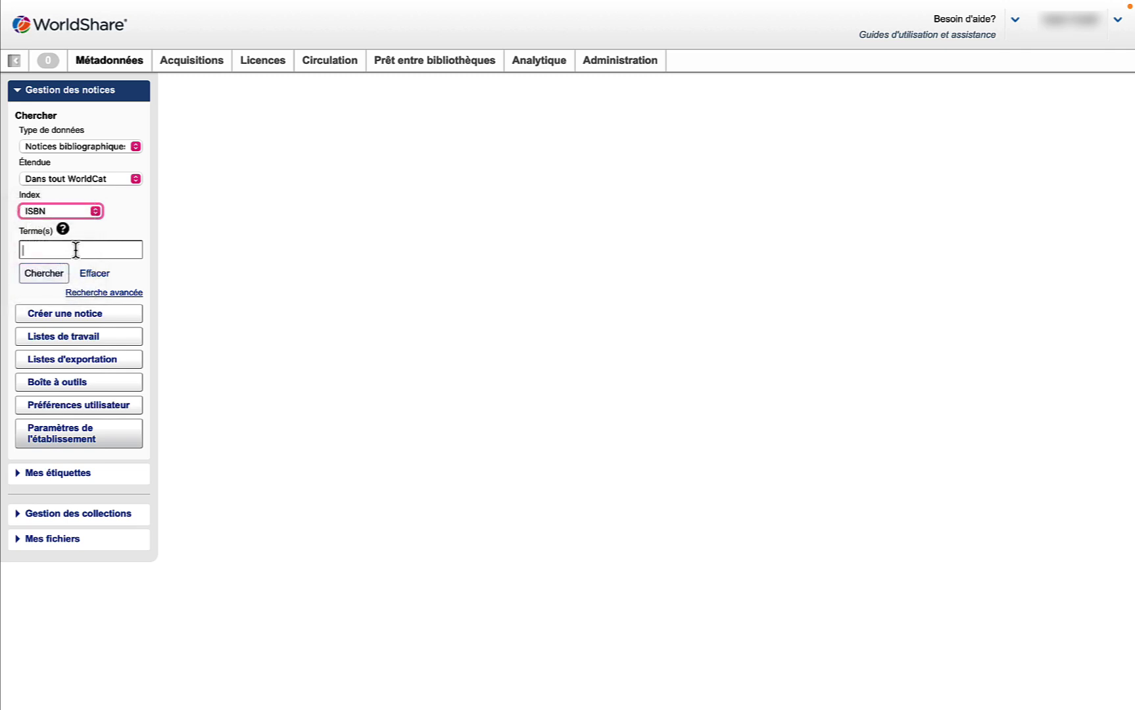
{"action": "left_click", "coordinate": [79, 249]}
{"action": "key", "text": "ctrl+v"}
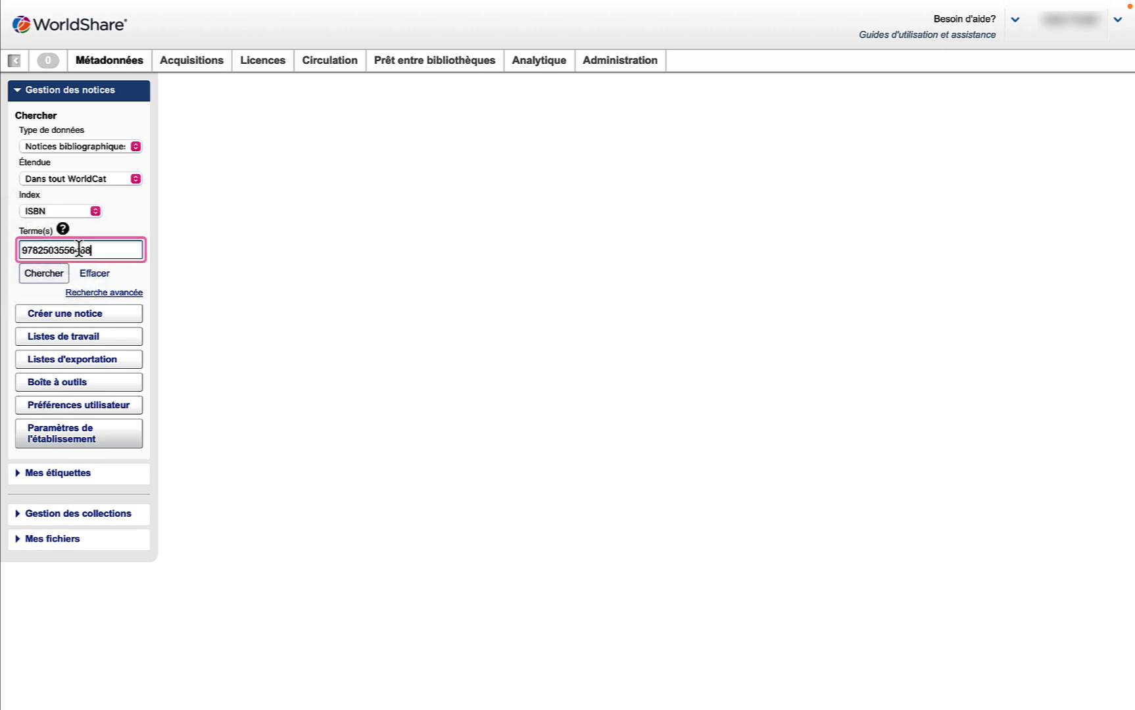
{"action": "left_click", "coordinate": [56, 274]}
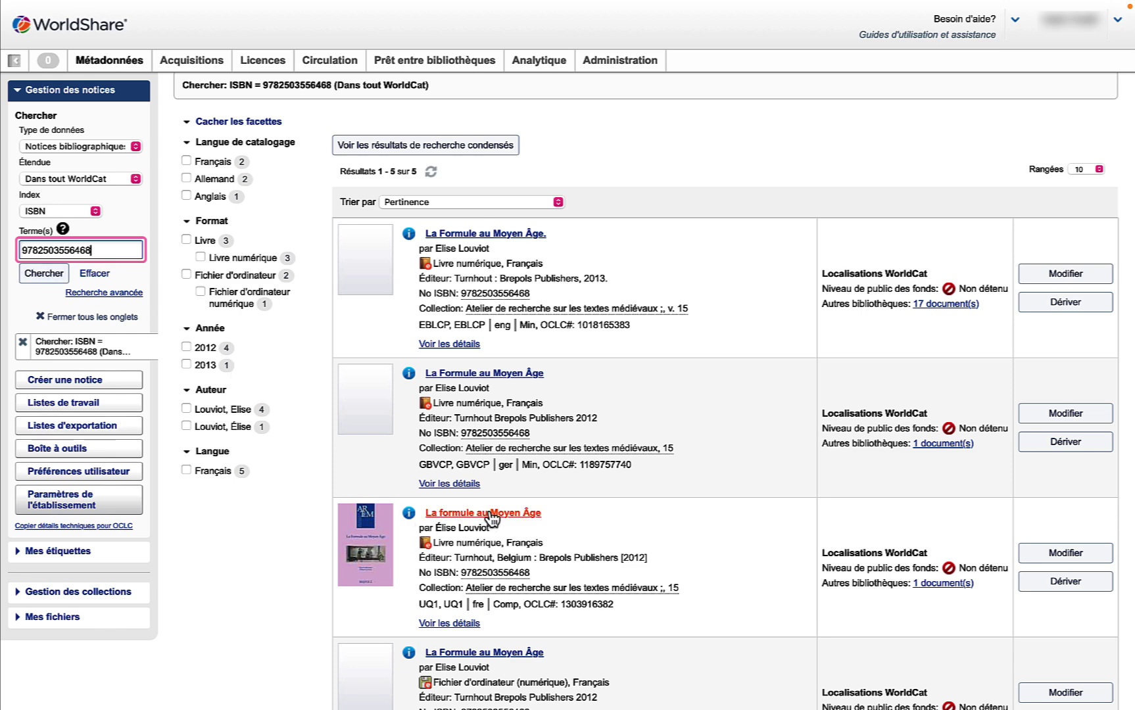
{"action": "left_click", "coordinate": [490, 514]}
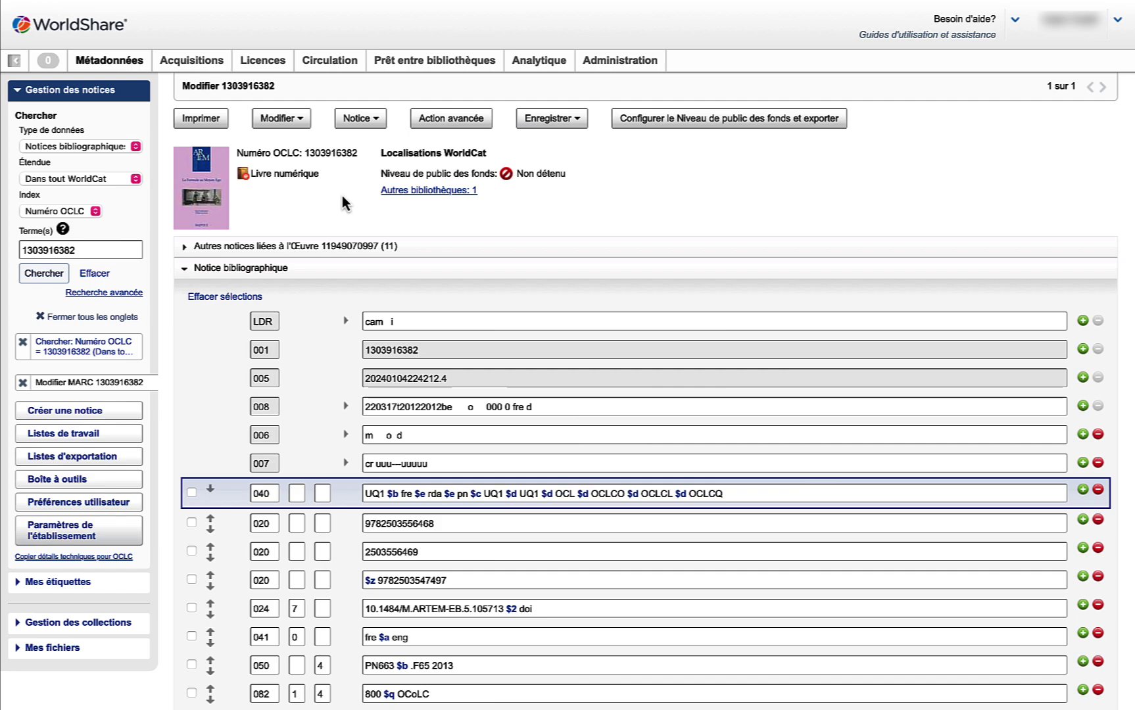
Open the field string creation form for the 504 note "Comprend des références bibliographiques."
{"action": "scroll", "coordinate": [592, 279], "scroll_direction": "down", "scroll_amount": 5}
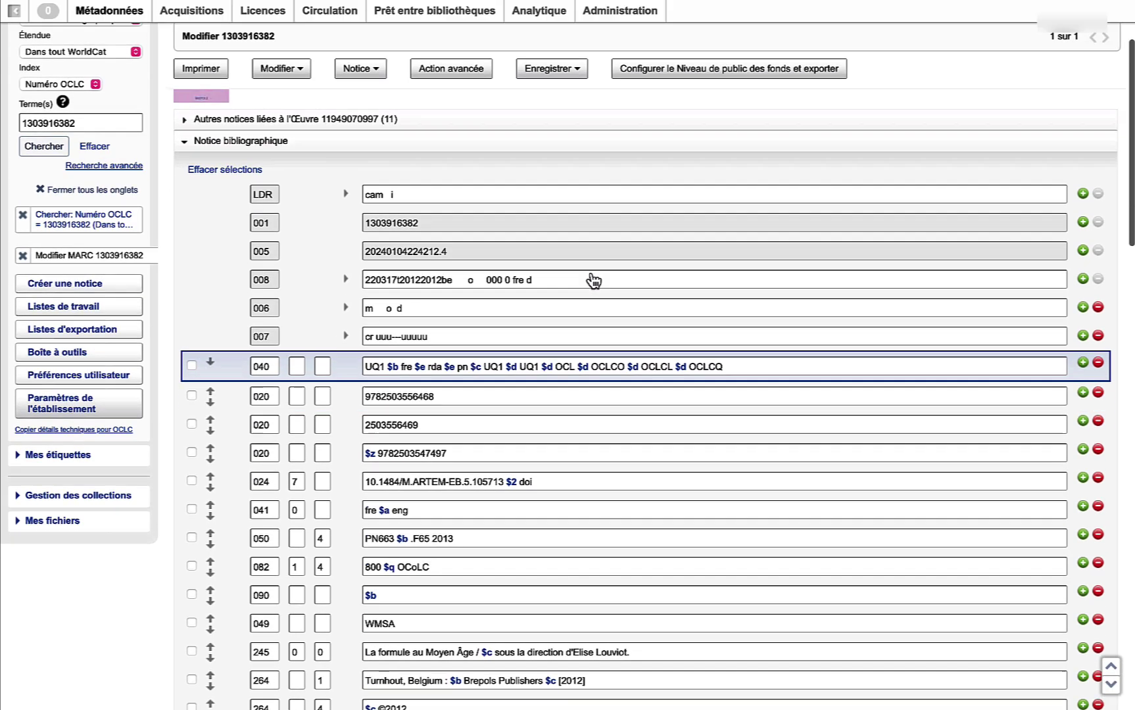
{"action": "scroll", "coordinate": [593, 281], "scroll_direction": "down", "scroll_amount": 6}
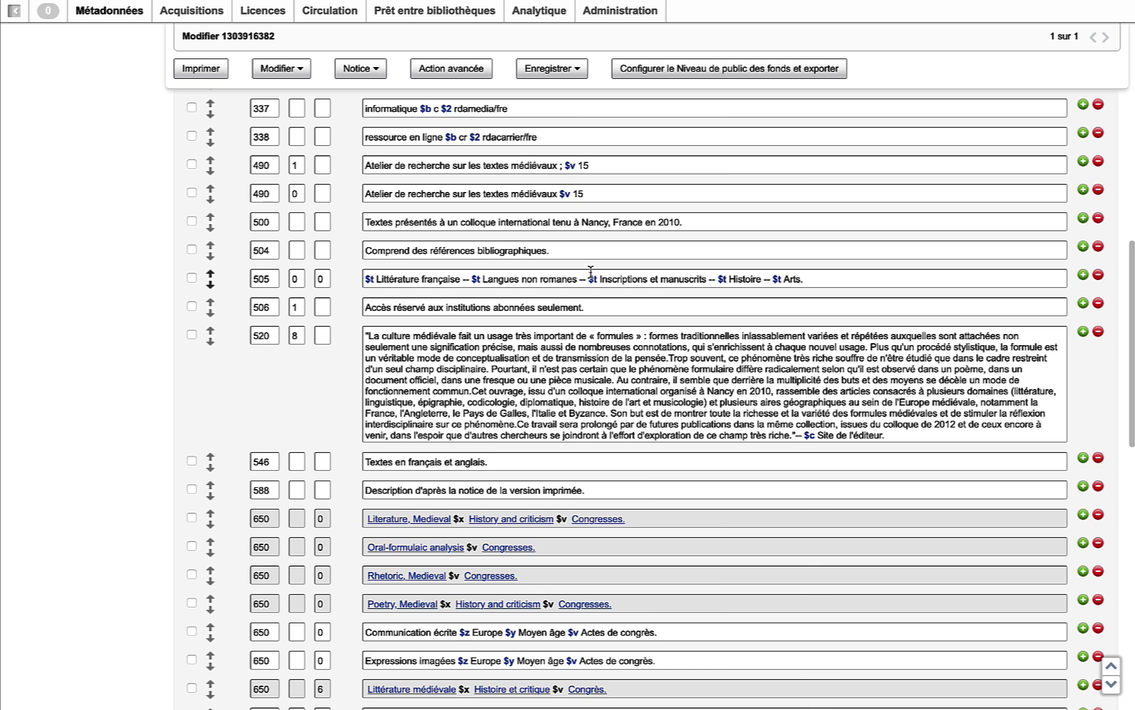
{"action": "left_click", "coordinate": [274, 248]}
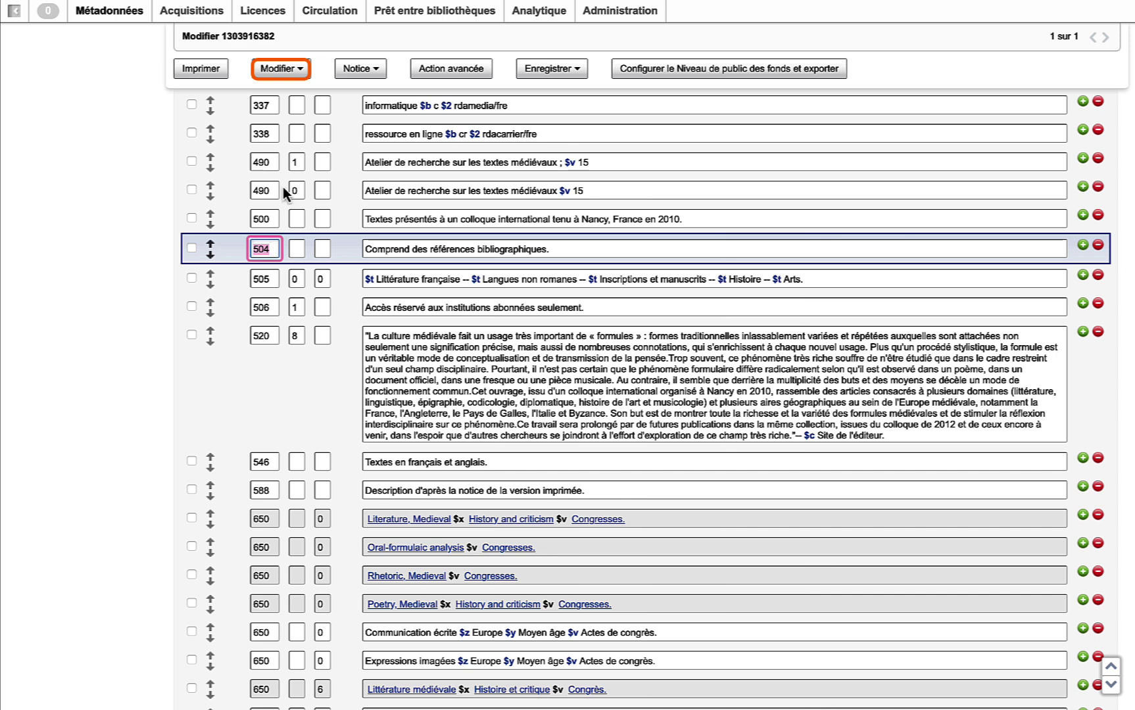
{"action": "left_click", "coordinate": [302, 71]}
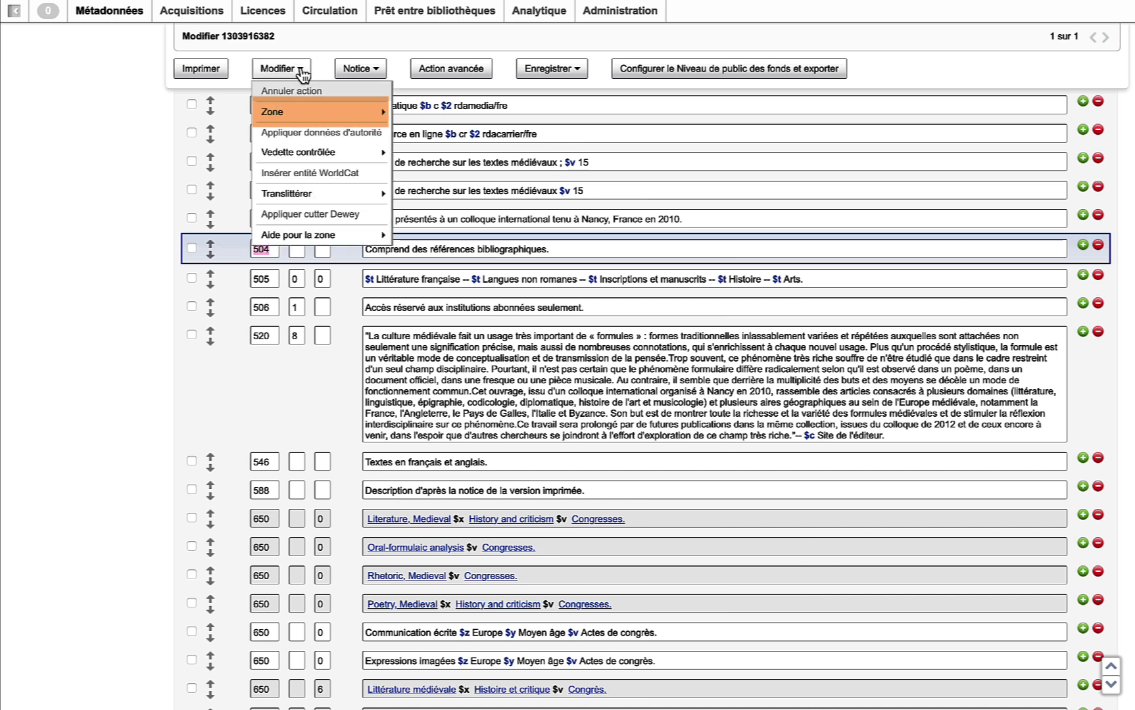
{"action": "mouse_move", "coordinate": [347, 119]}
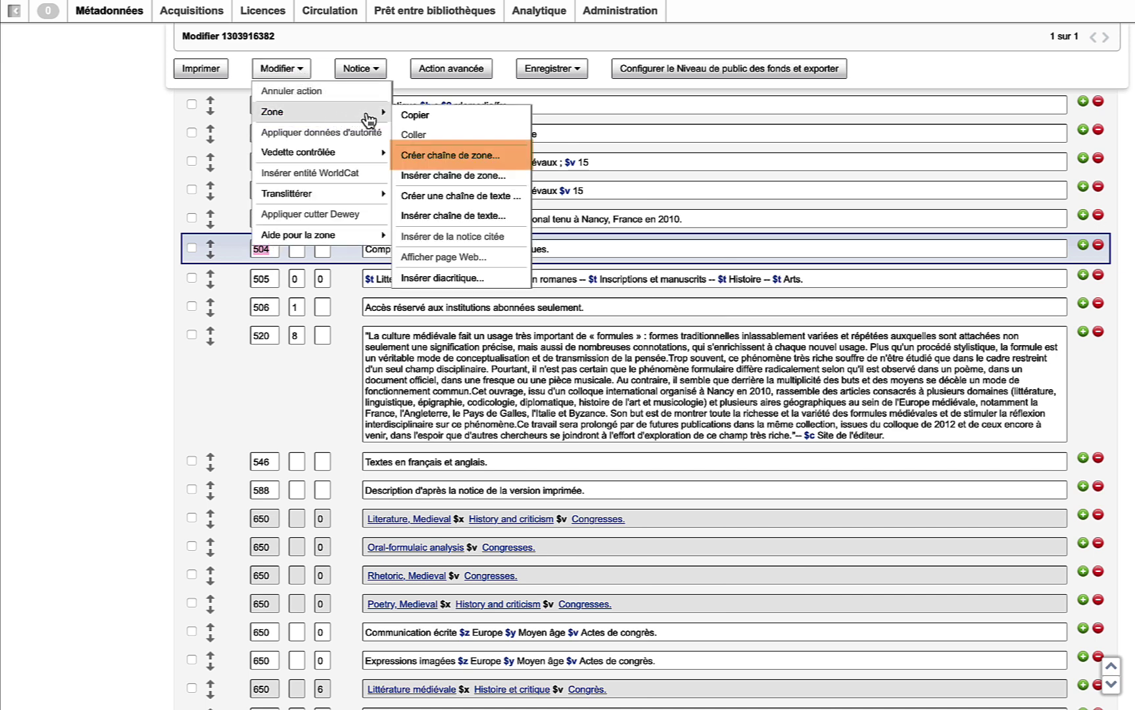
{"action": "left_click", "coordinate": [444, 158]}
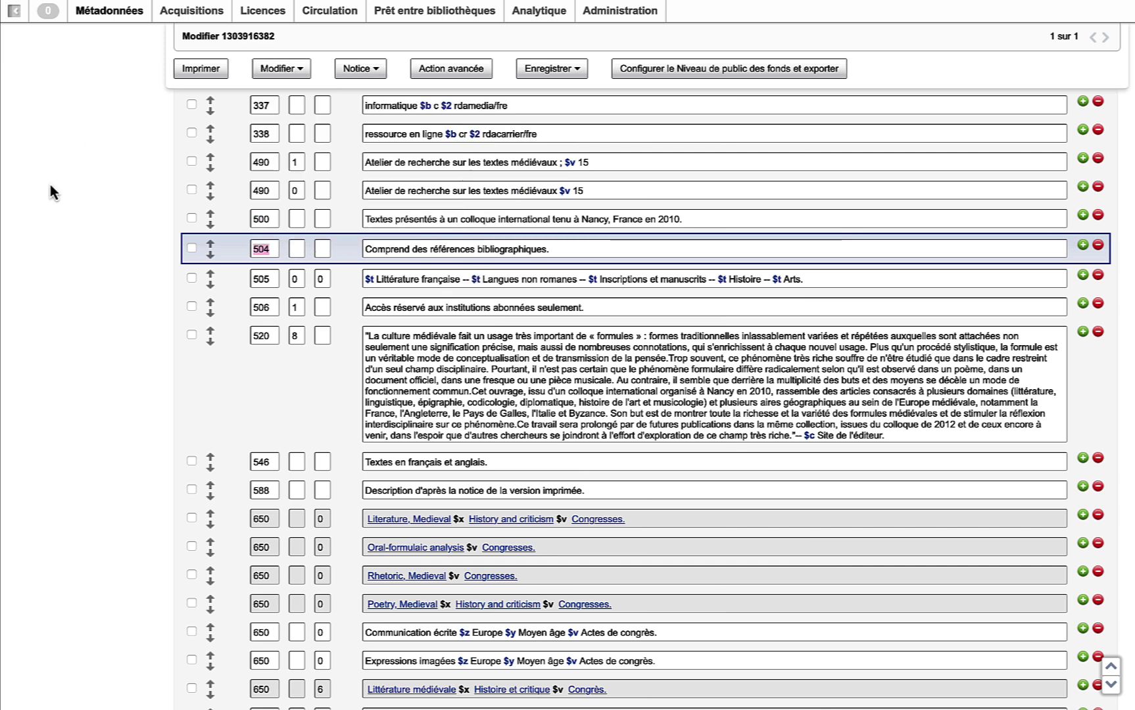
{"action": "left_click", "coordinate": [271, 248]}
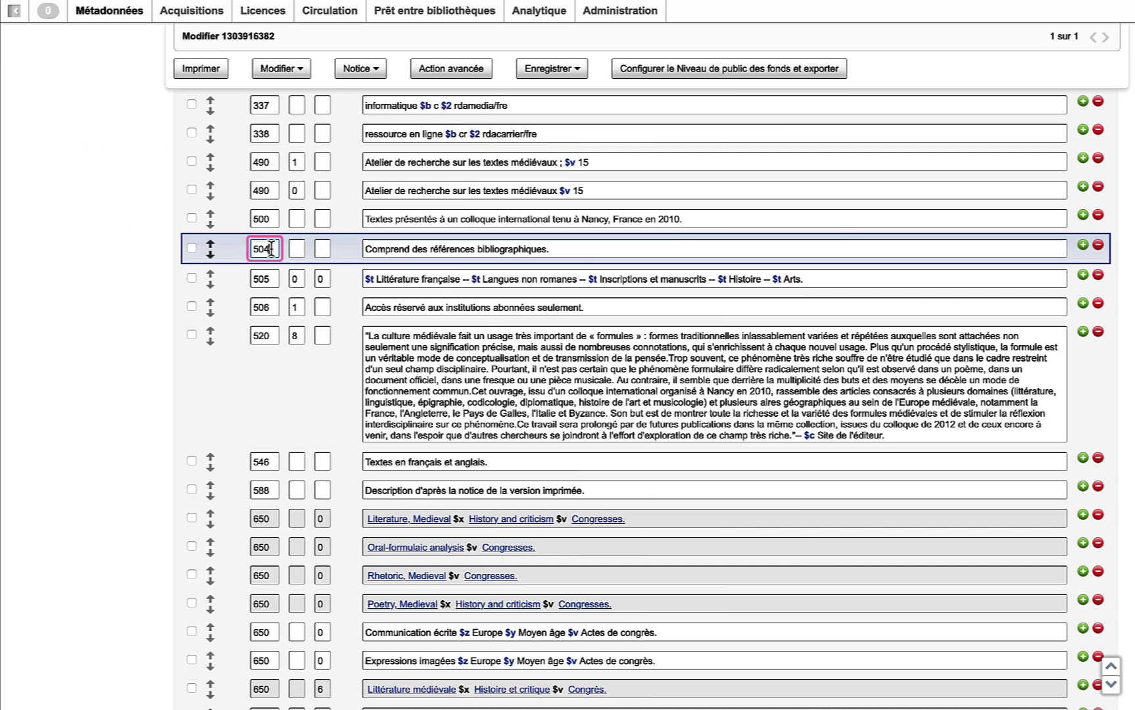
{"action": "right_click", "coordinate": [270, 248]}
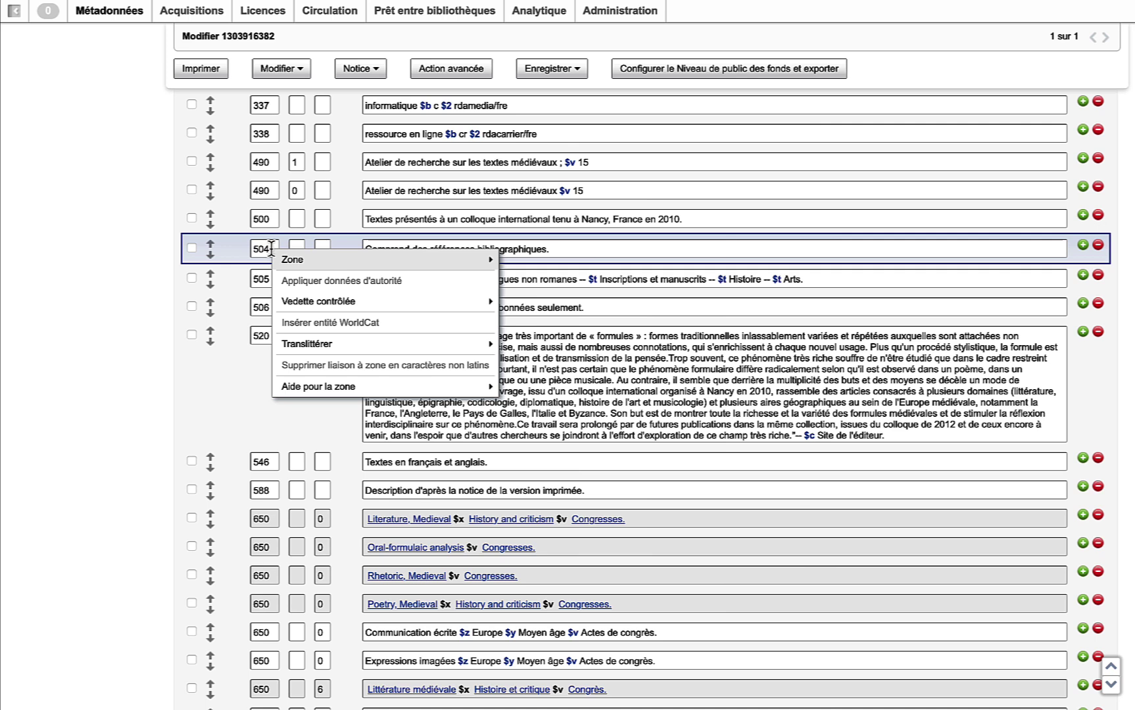
{"action": "mouse_move", "coordinate": [319, 263]}
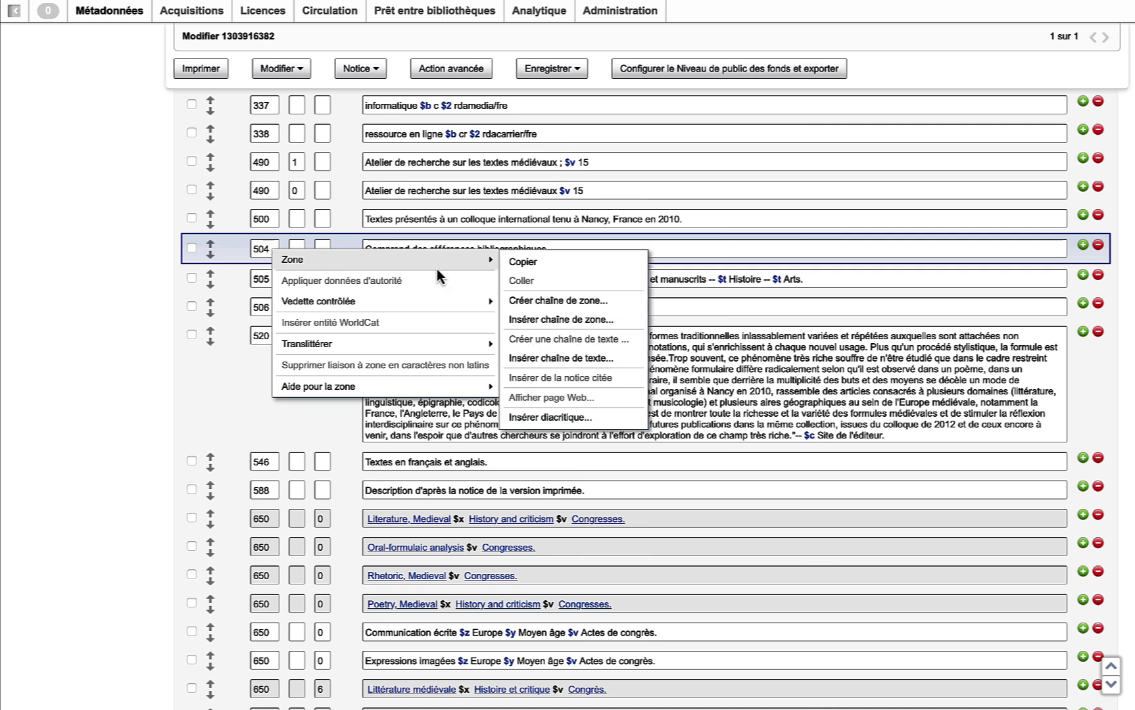
{"action": "left_click", "coordinate": [541, 301]}
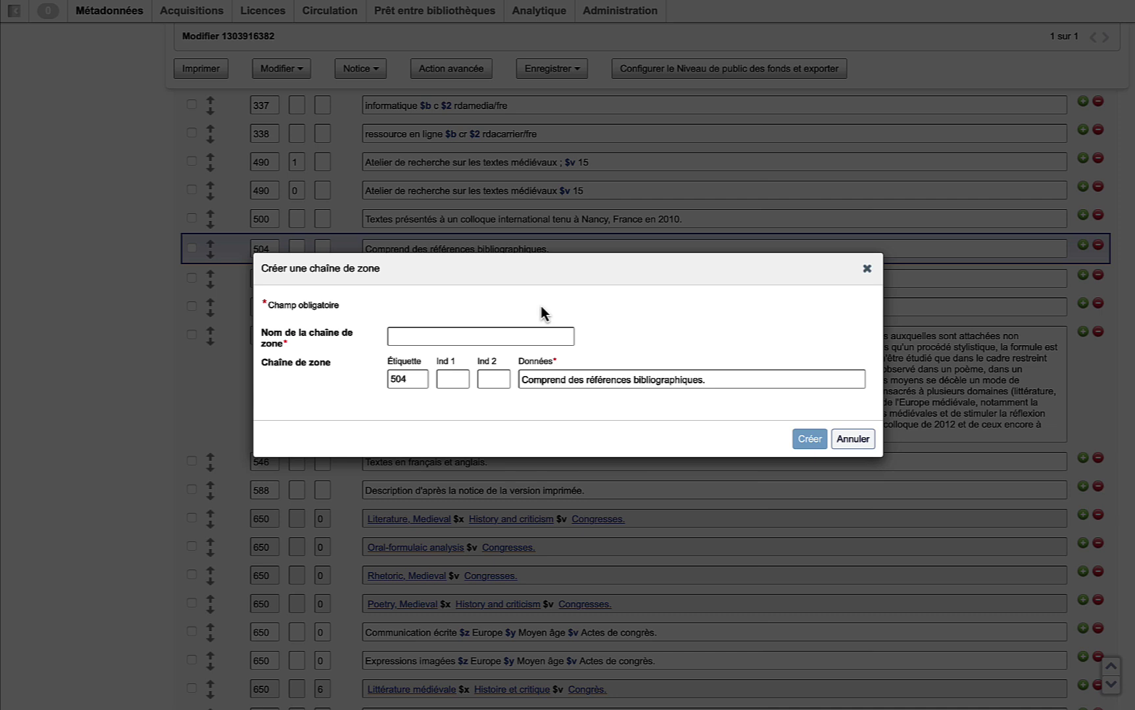
Name the field string "Bib réf" and create it
{"action": "left_click", "coordinate": [452, 332]}
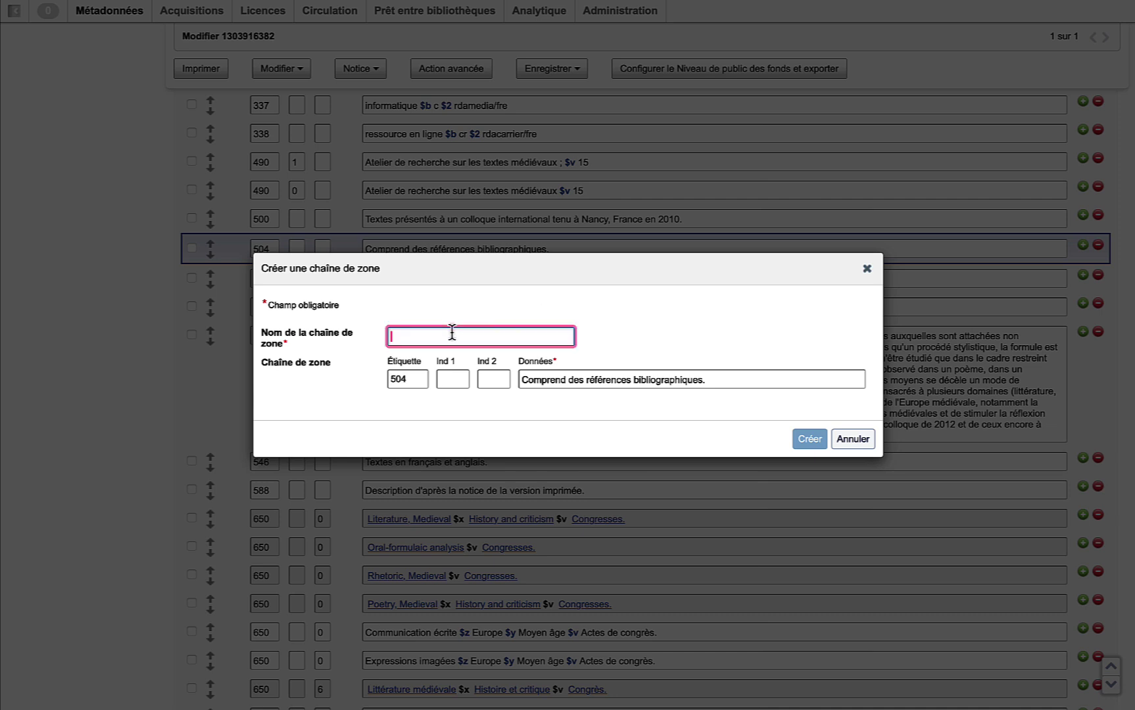
{"action": "type", "text": "Bib "}
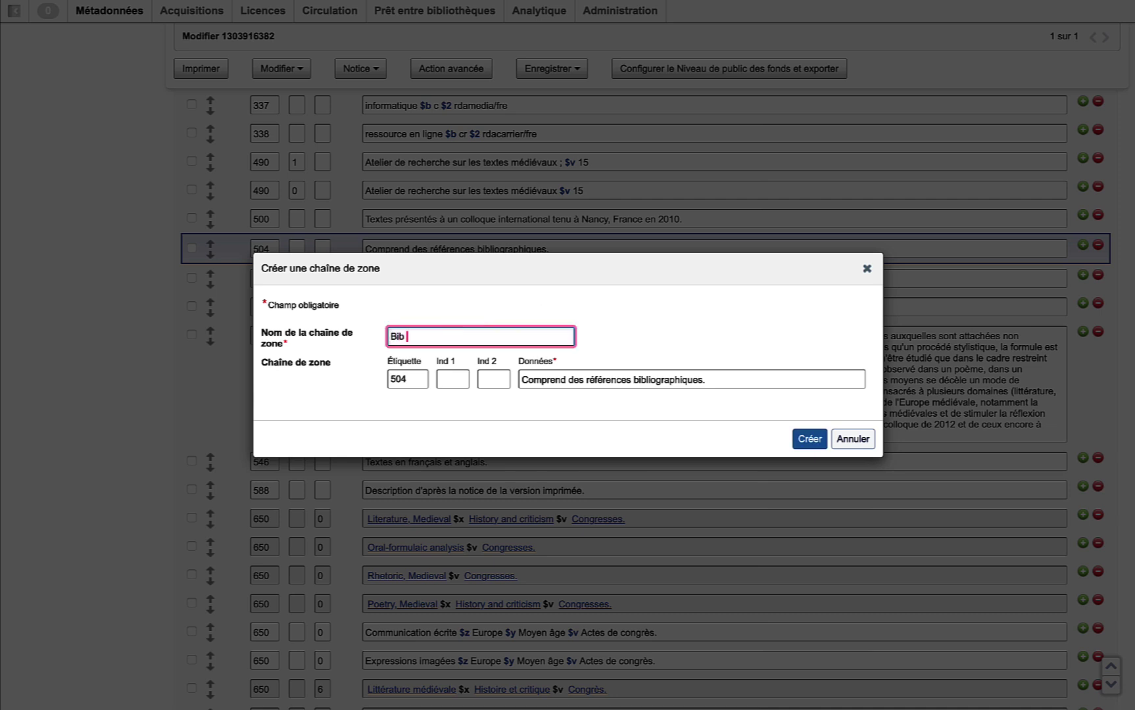
{"action": "type", "text": "réf"}
{"action": "left_click", "coordinate": [467, 417]}
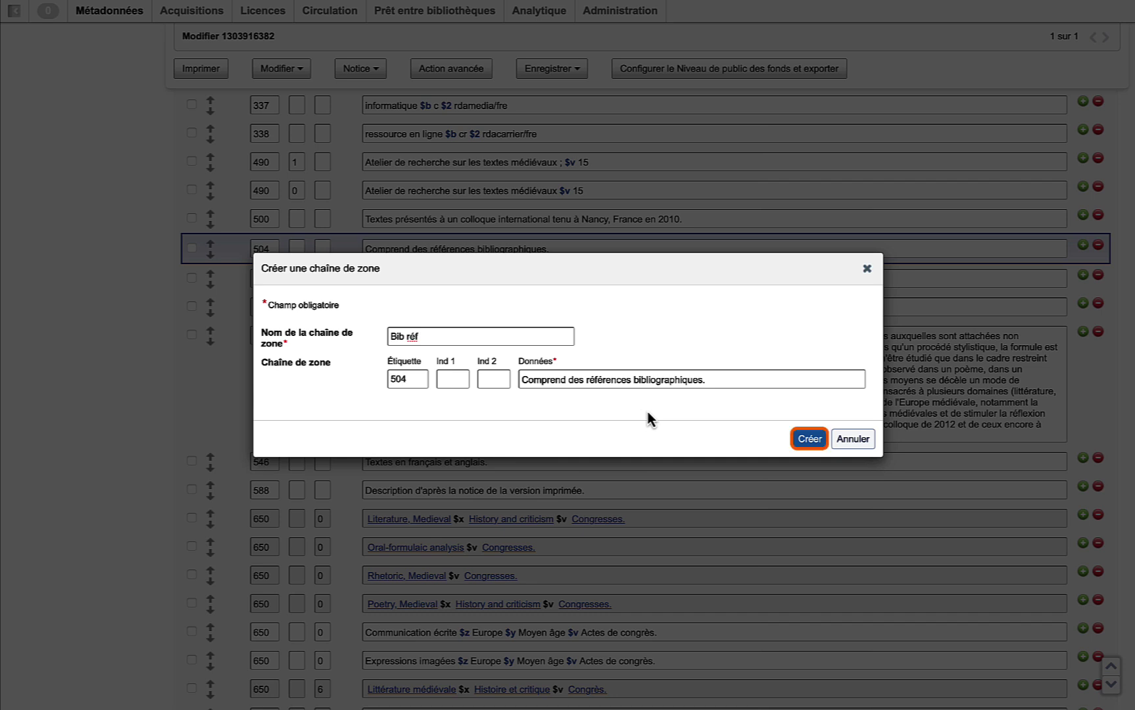
{"action": "left_click", "coordinate": [807, 439]}
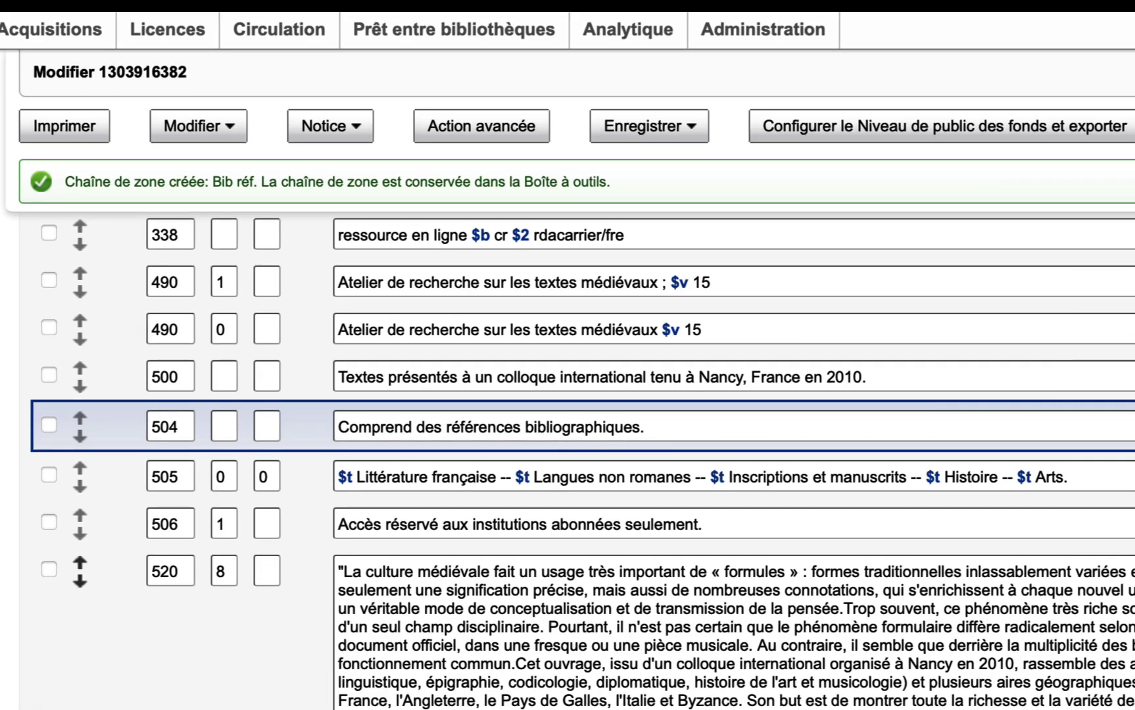
Display the list of saved field strings in the toolbox (Boîte à outils)
{"action": "scroll", "coordinate": [582, 460], "scroll_direction": "up", "scroll_amount": 8}
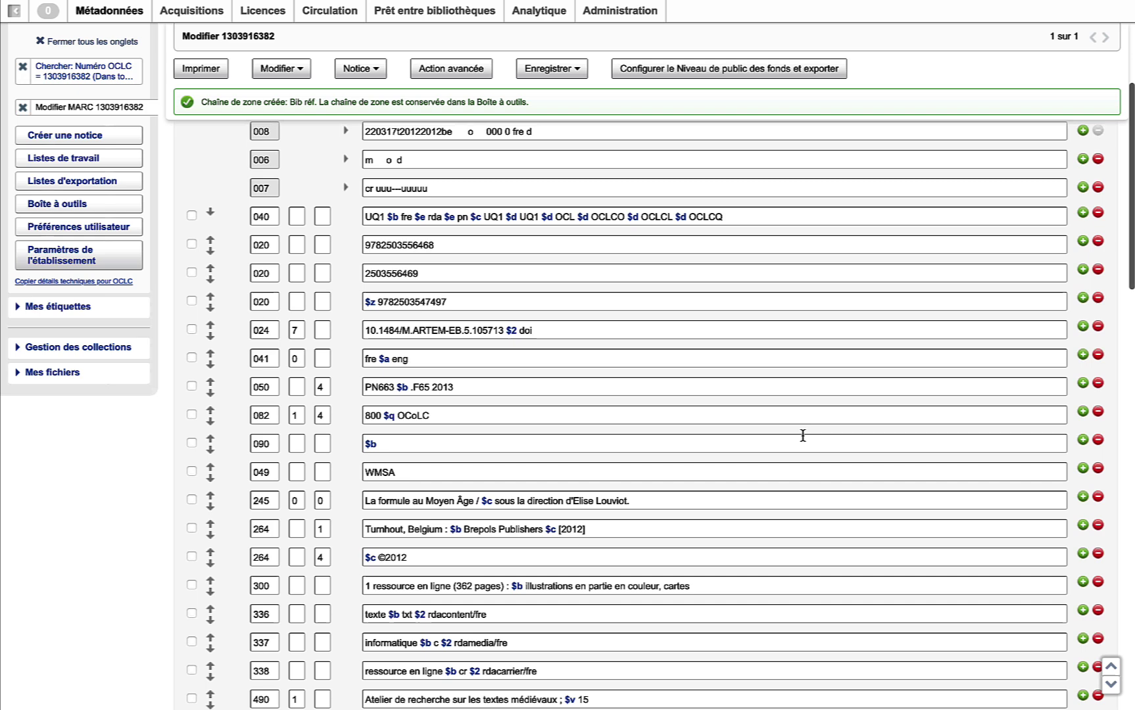
{"action": "scroll", "coordinate": [802, 435], "scroll_direction": "up", "scroll_amount": 2}
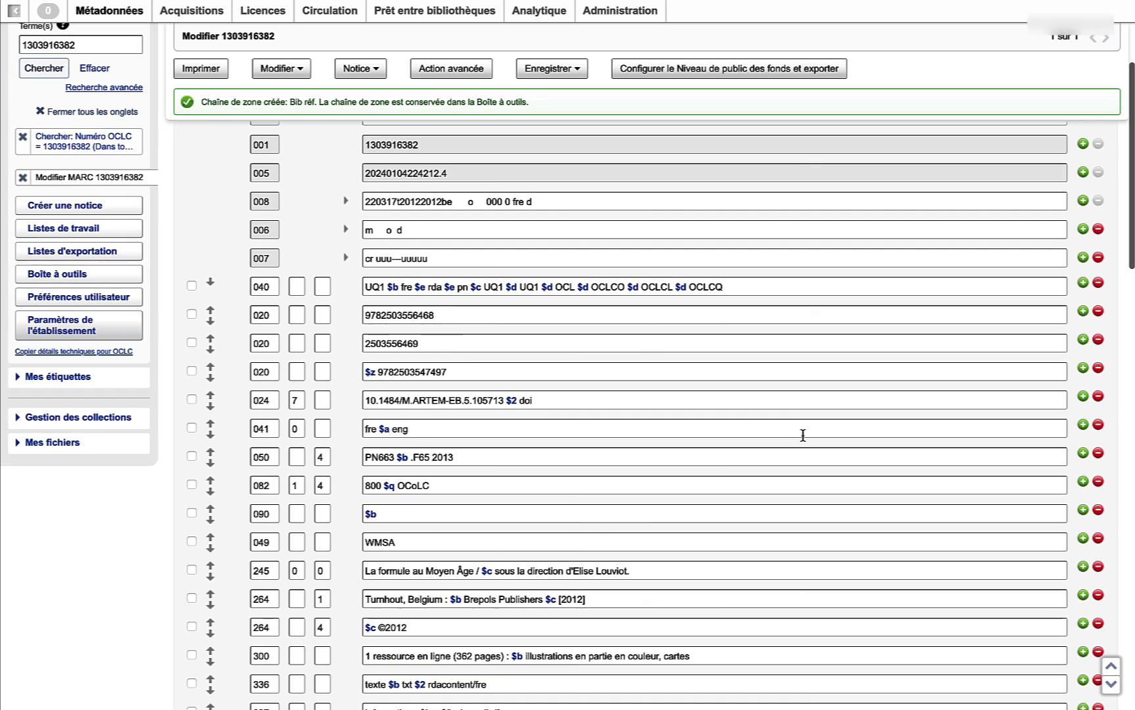
{"action": "left_click", "coordinate": [83, 276]}
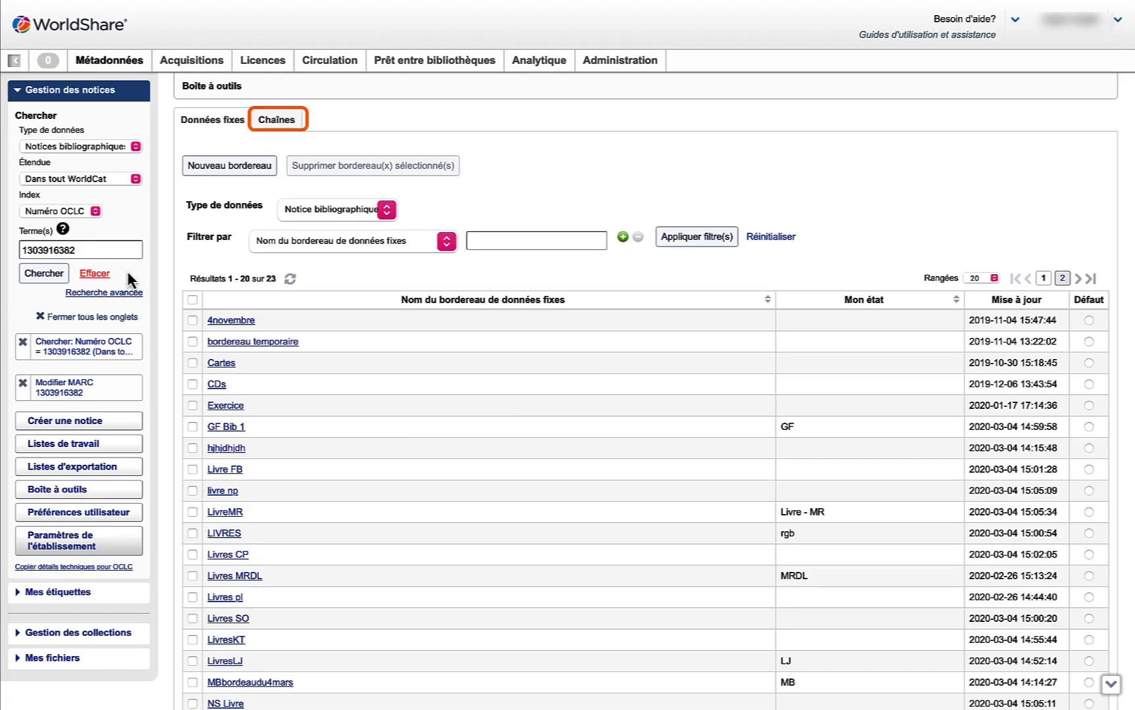
{"action": "left_click", "coordinate": [285, 123]}
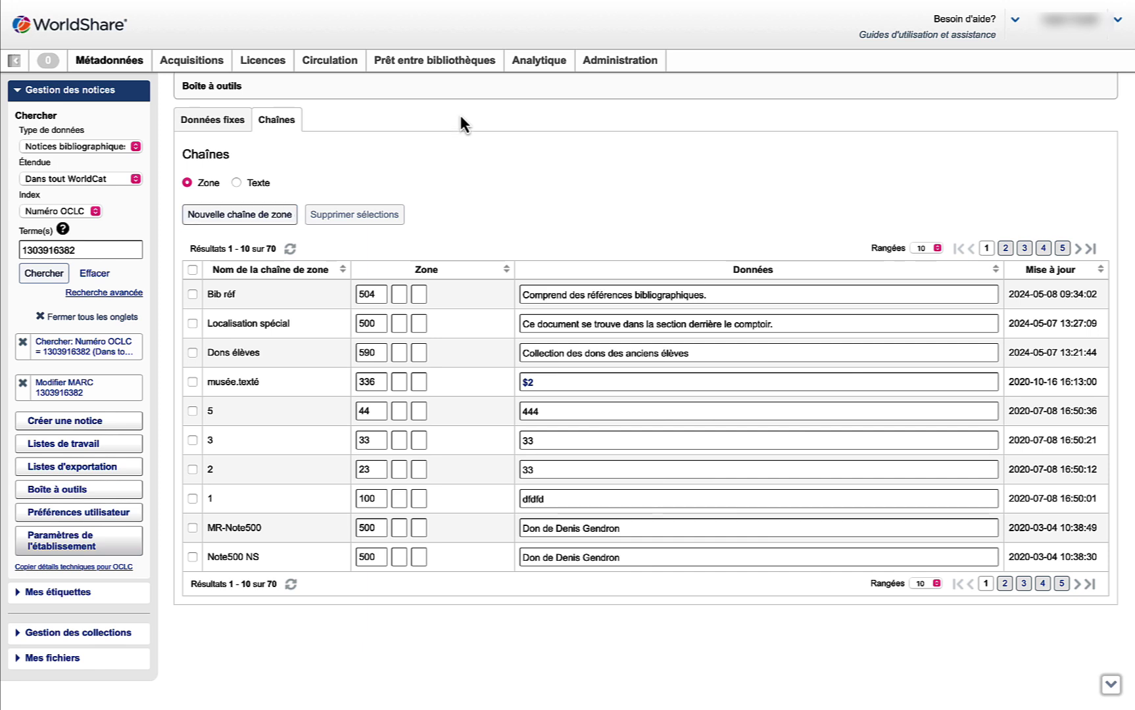
Create a field string named "Littérature" with tag 650, second indicator 6 and data "Littérature comparée", and refresh the list of strings
{"action": "left_click", "coordinate": [279, 218]}
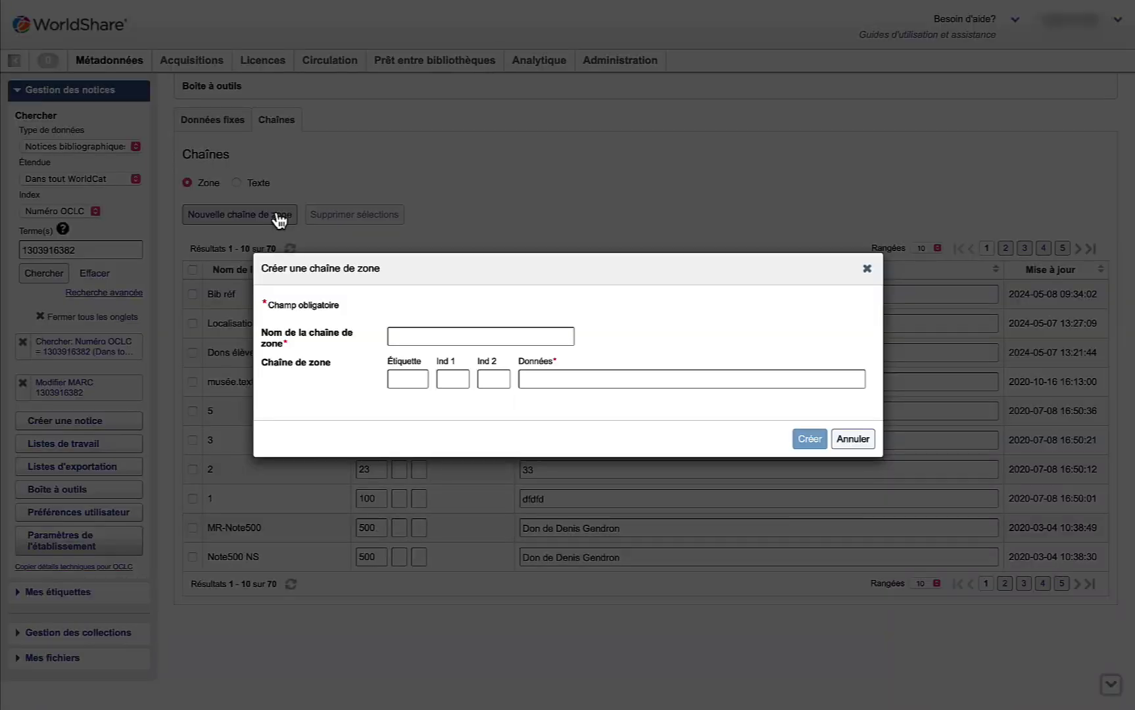
{"action": "left_click", "coordinate": [415, 333]}
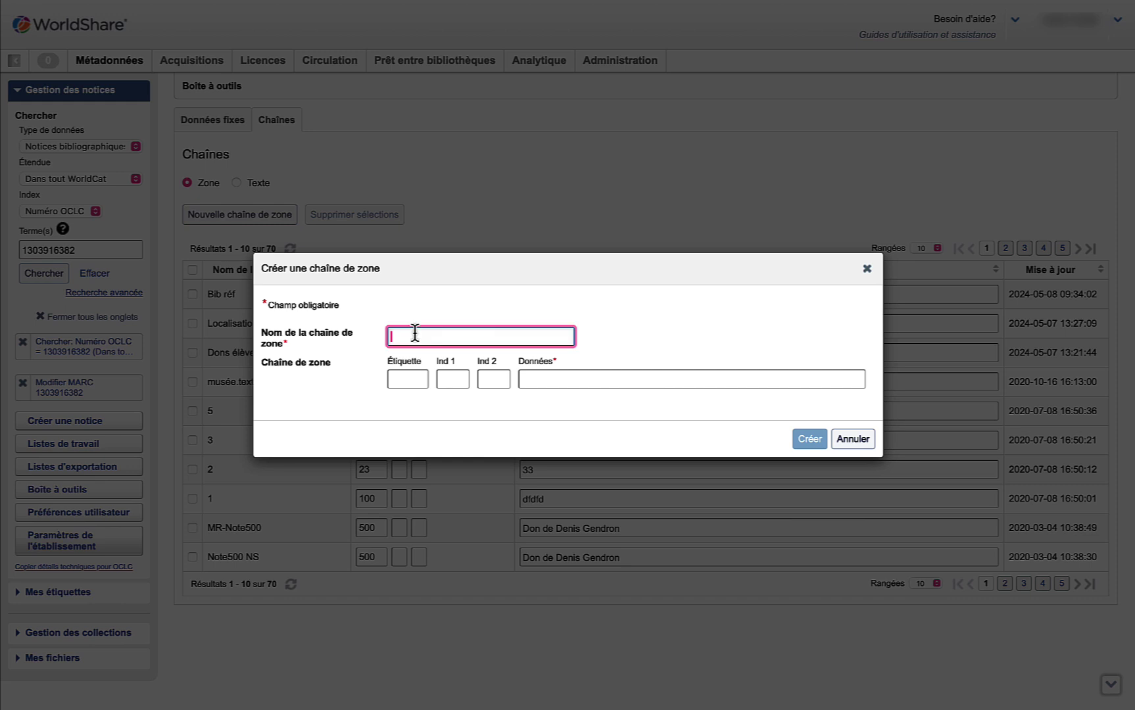
{"action": "type", "text": "Littérature"}
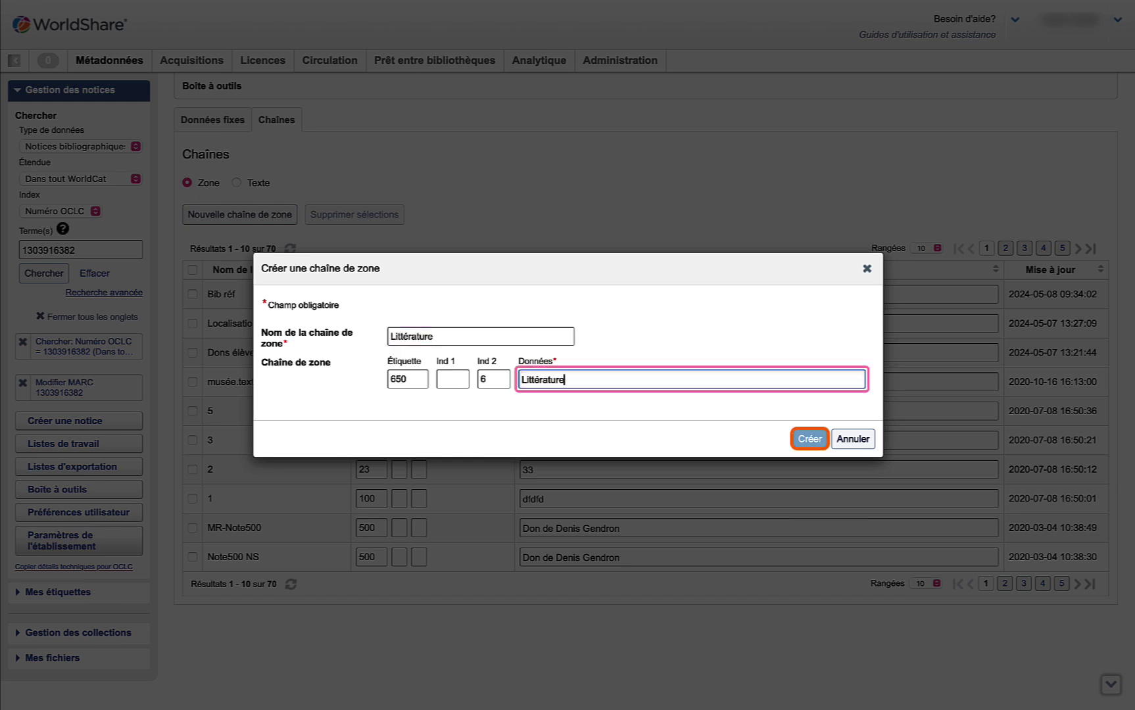
{"action": "type", "text": "comparée"}
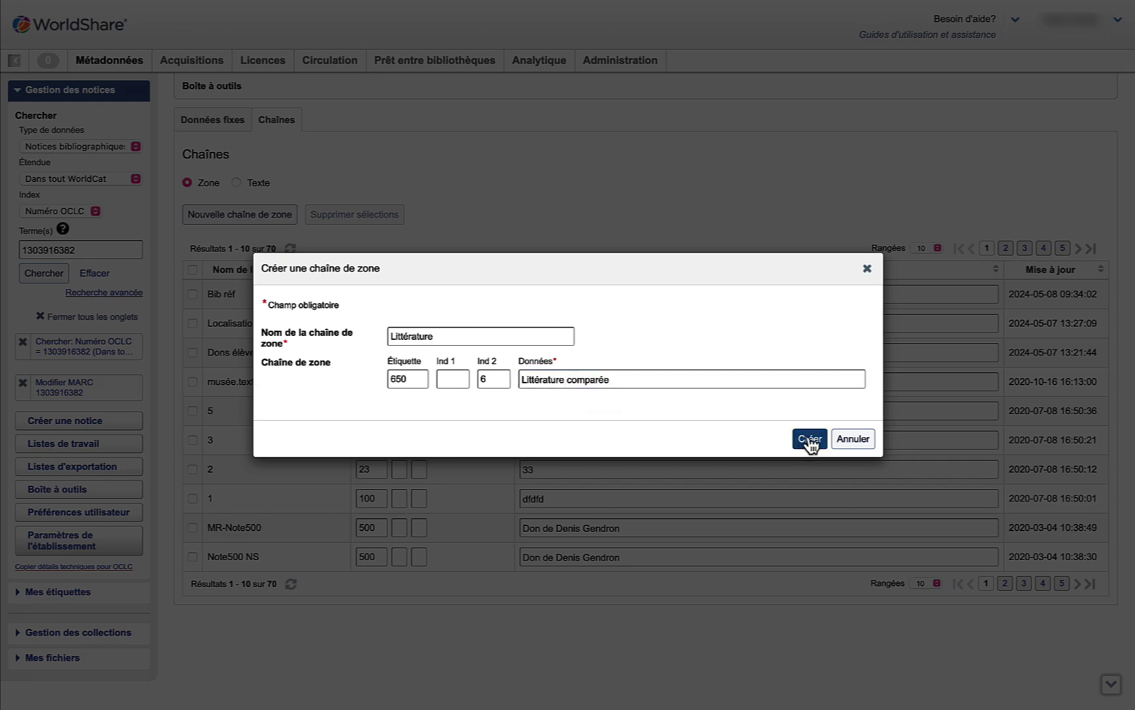
{"action": "left_click", "coordinate": [807, 441]}
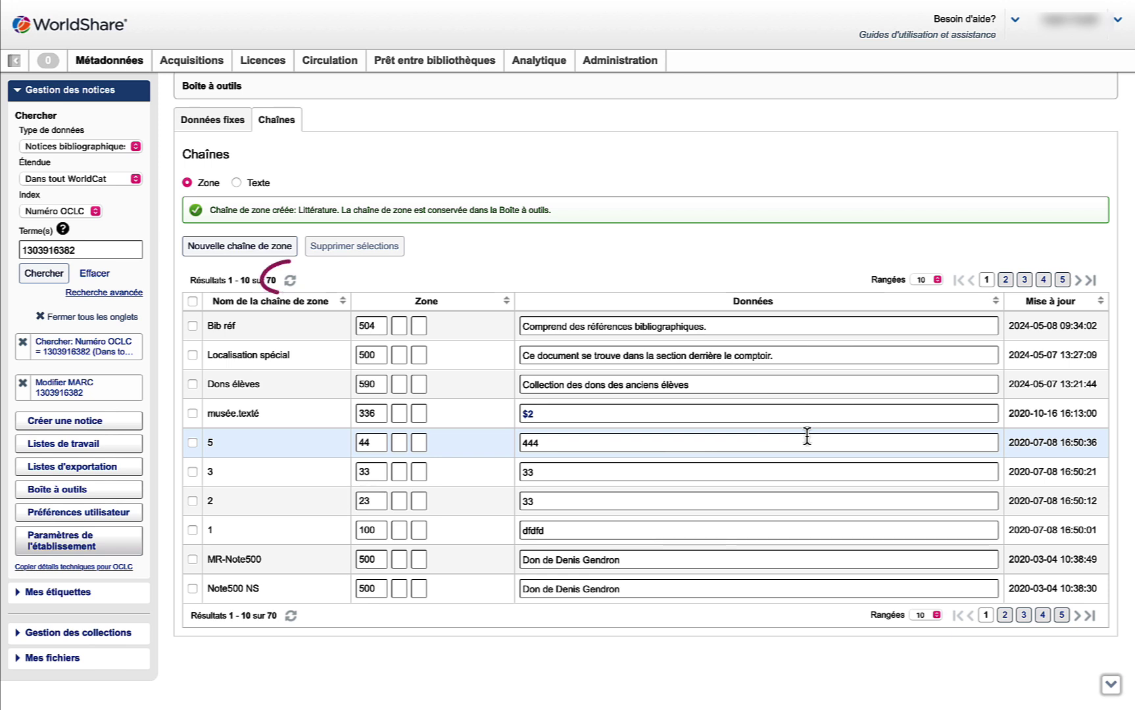
{"action": "left_click", "coordinate": [291, 283]}
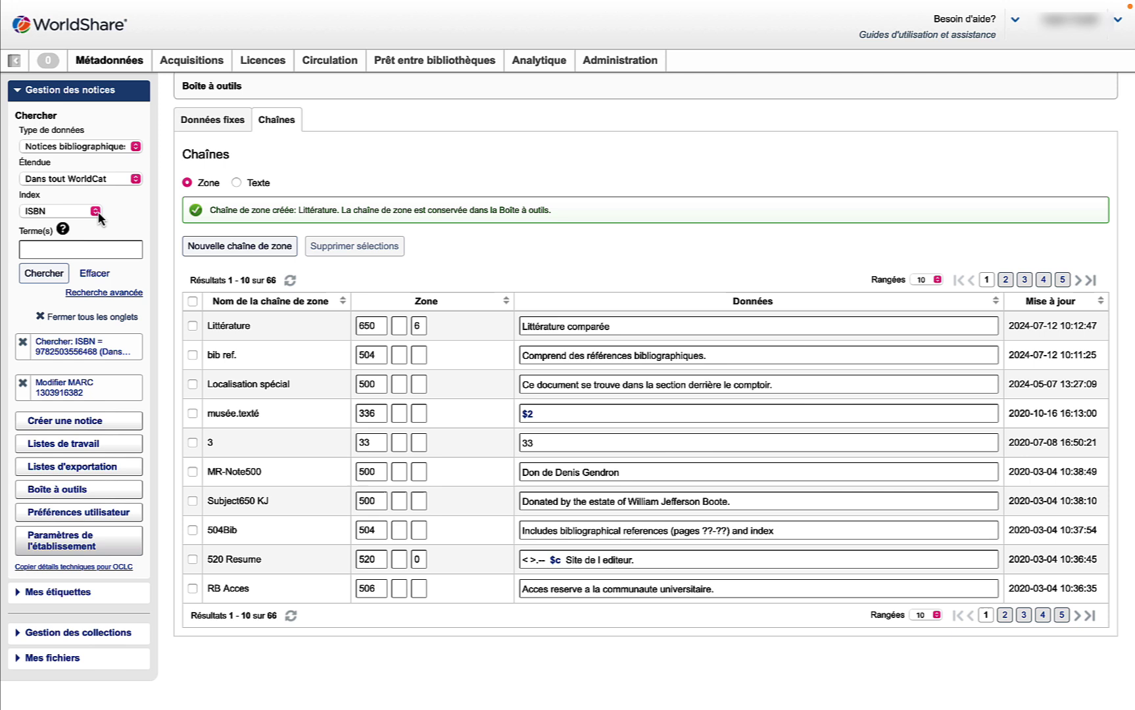
{"action": "left_click", "coordinate": [96, 211]}
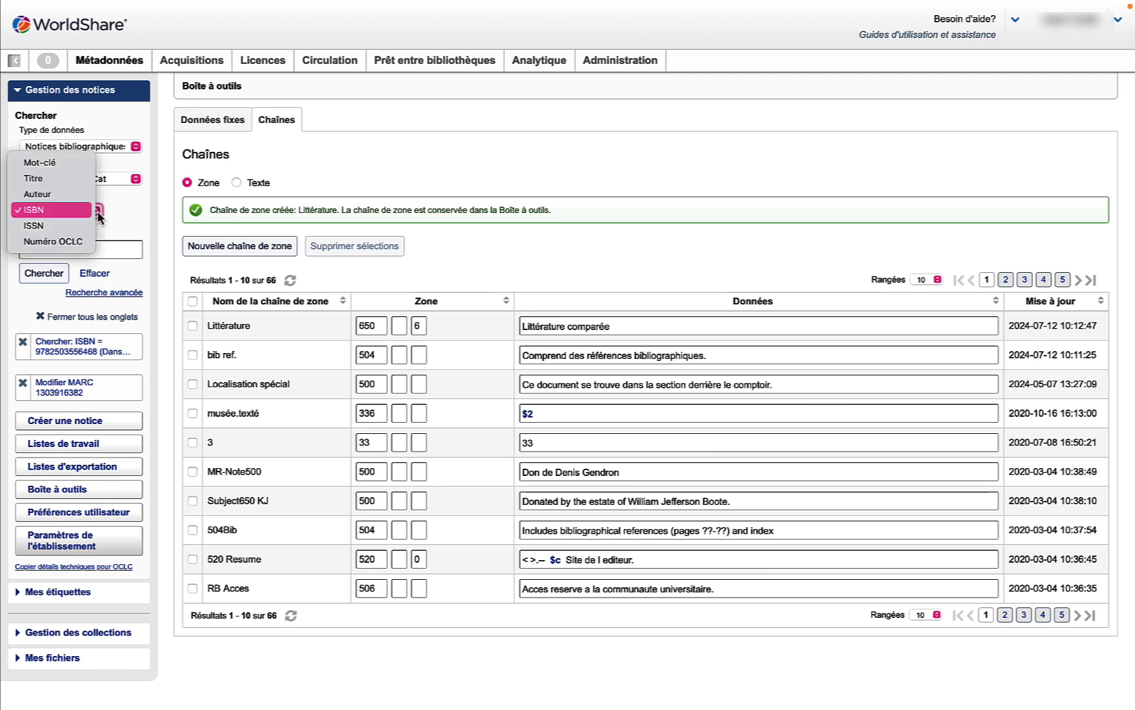
{"action": "left_click", "coordinate": [47, 212]}
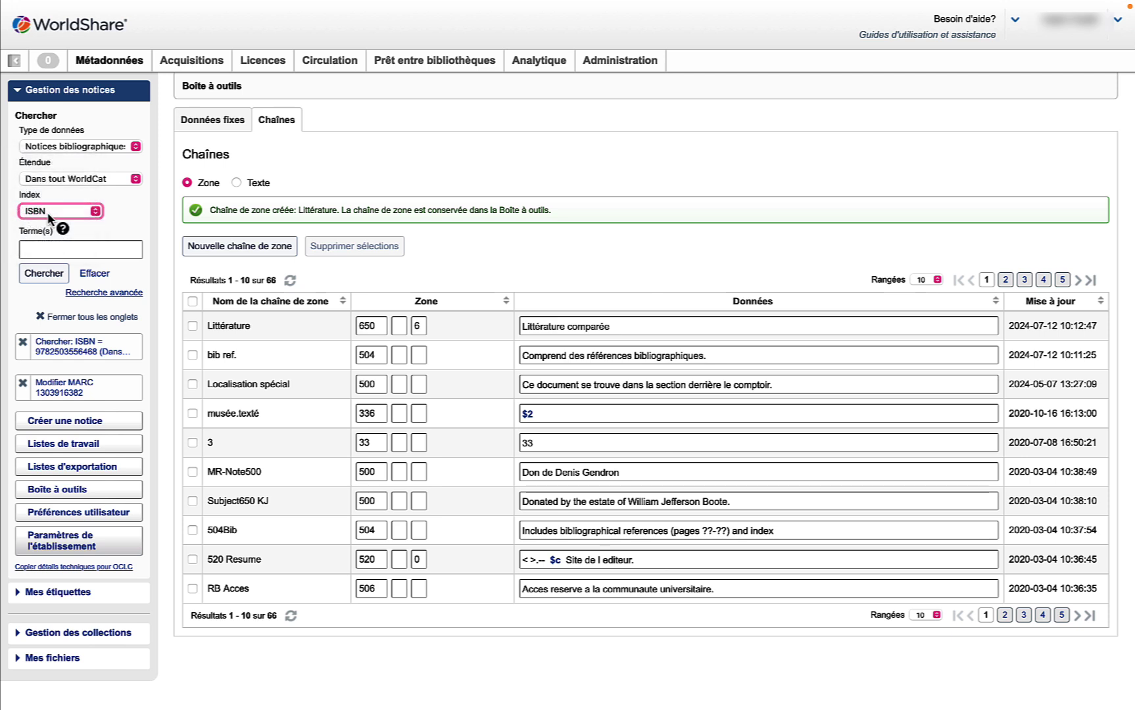
{"action": "left_click", "coordinate": [69, 247]}
{"action": "key", "text": "ctrl+v"}
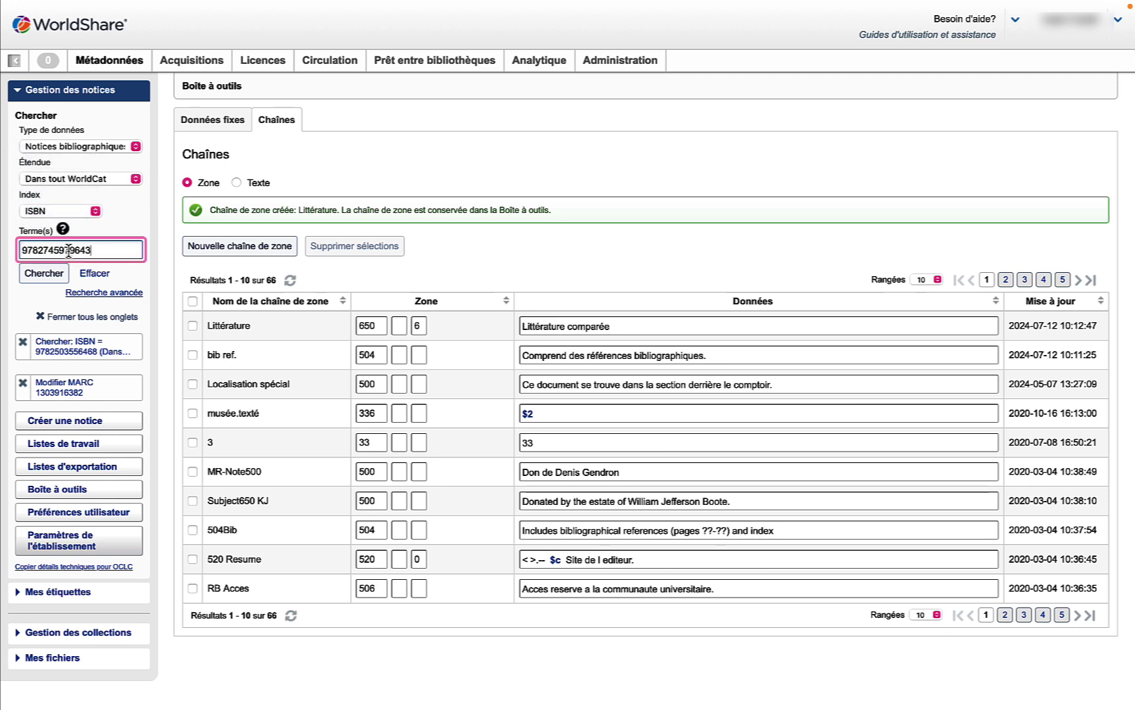
{"action": "left_click", "coordinate": [62, 275]}
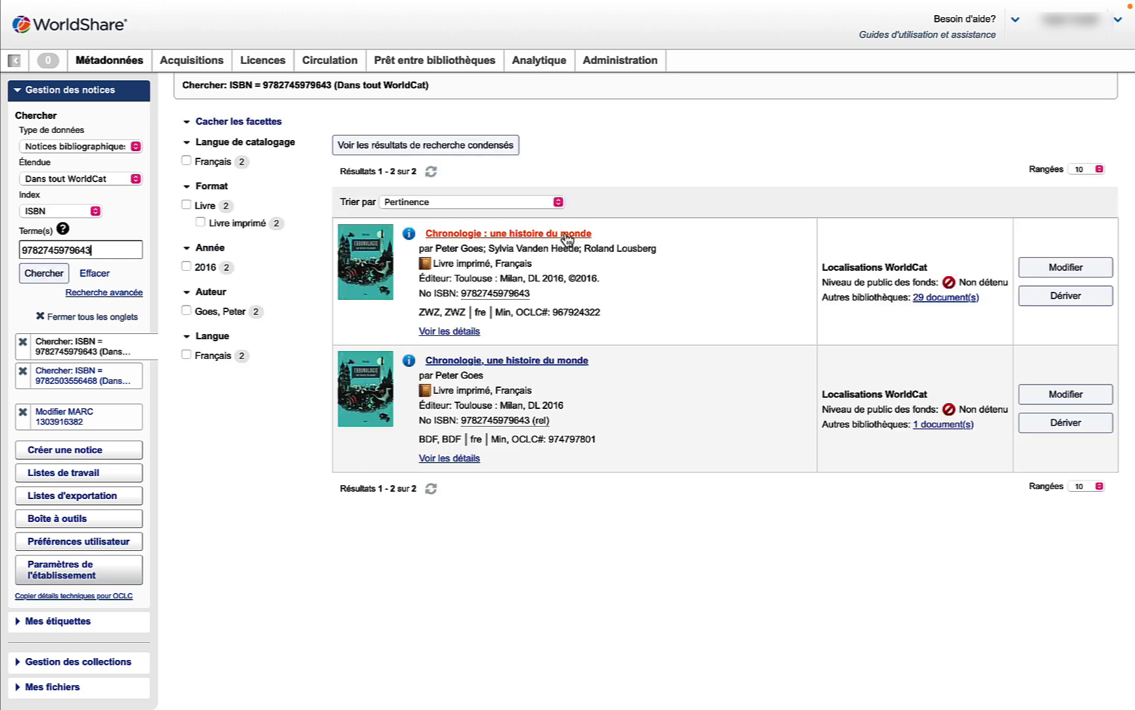
{"action": "left_click", "coordinate": [565, 234]}
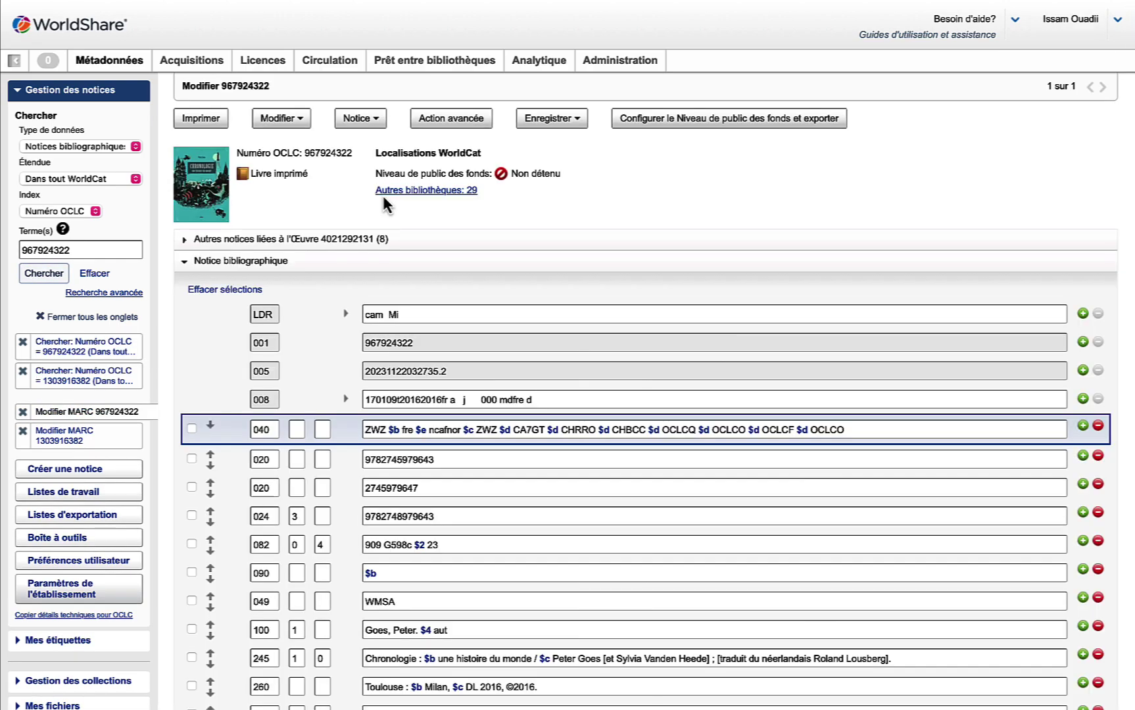
Add an empty field directly below the 650 "World history." field in record 967924322
{"action": "scroll", "coordinate": [595, 335], "scroll_direction": "down", "scroll_amount": 10}
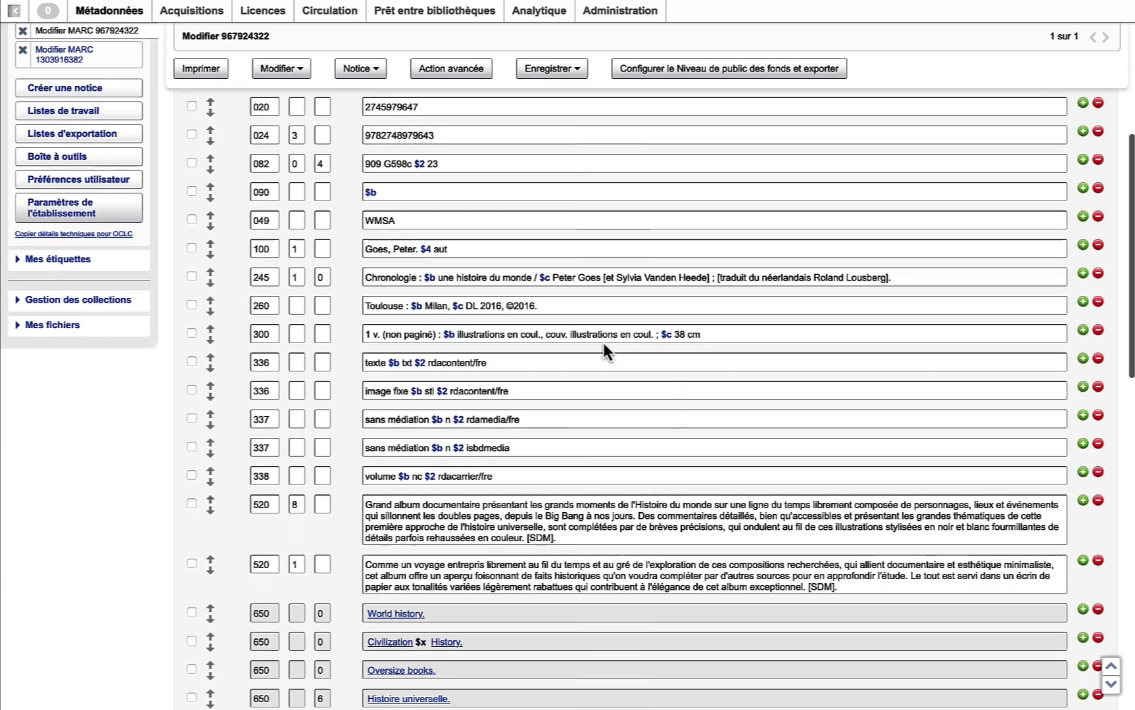
{"action": "scroll", "coordinate": [602, 342], "scroll_direction": "down", "scroll_amount": 1}
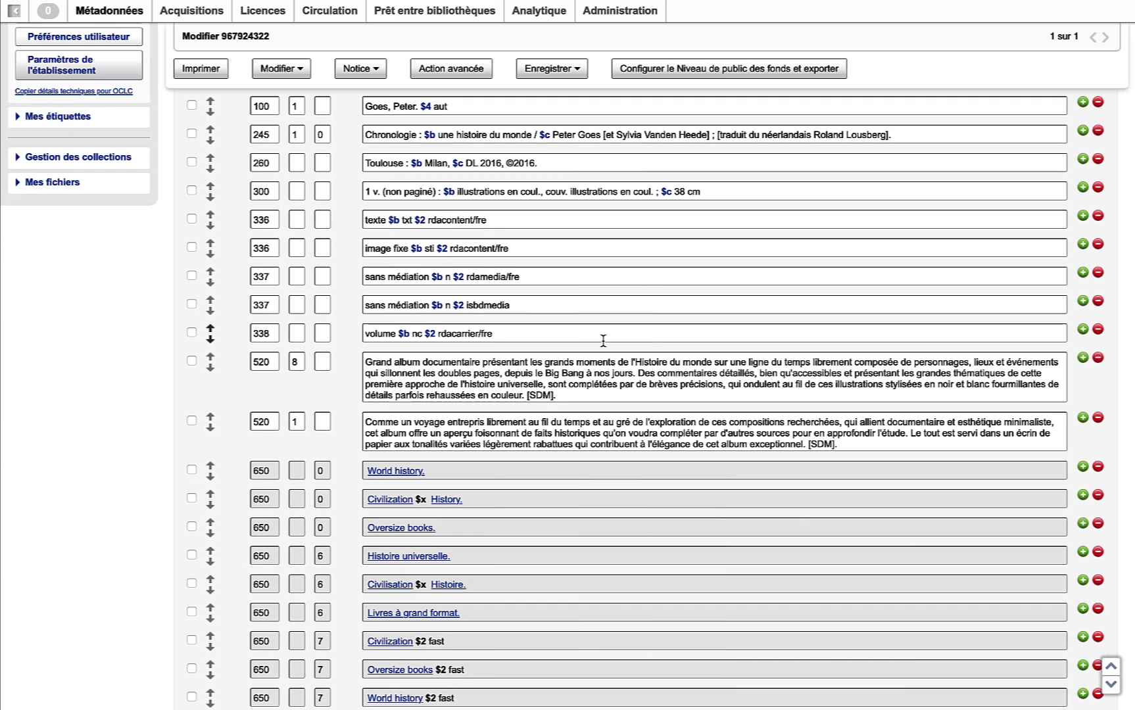
{"action": "left_click", "coordinate": [1083, 466]}
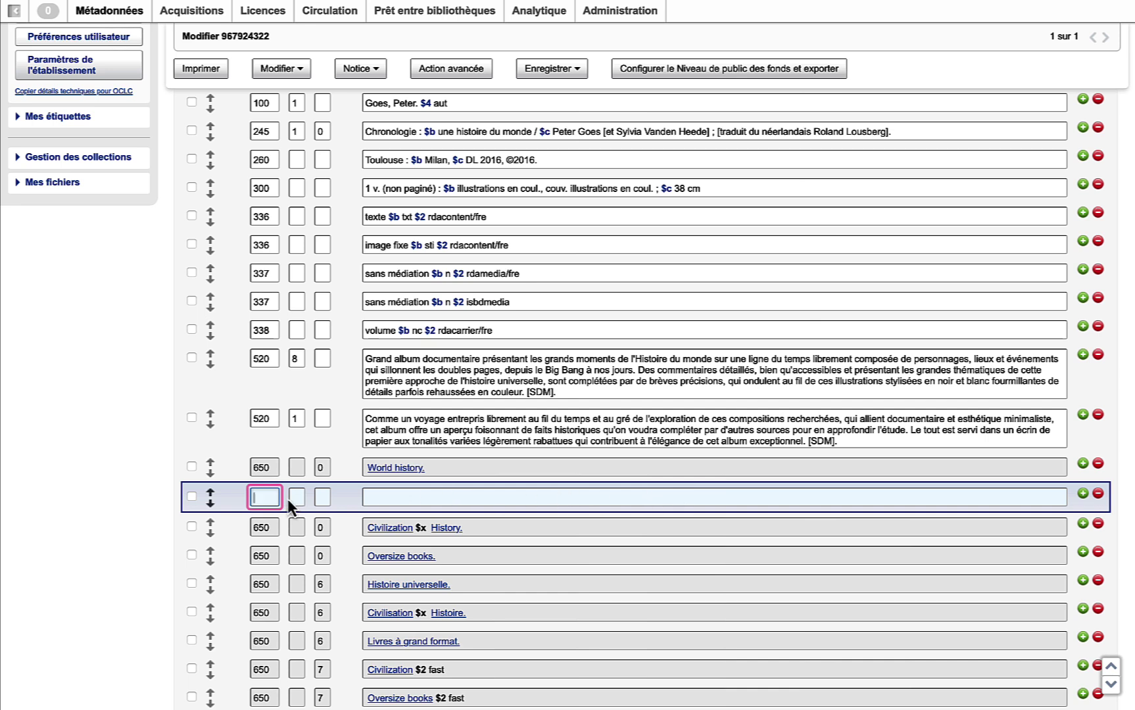
Find the field string "bib réf" by searching for "bib" and insert it into the empty field
{"action": "right_click", "coordinate": [265, 499]}
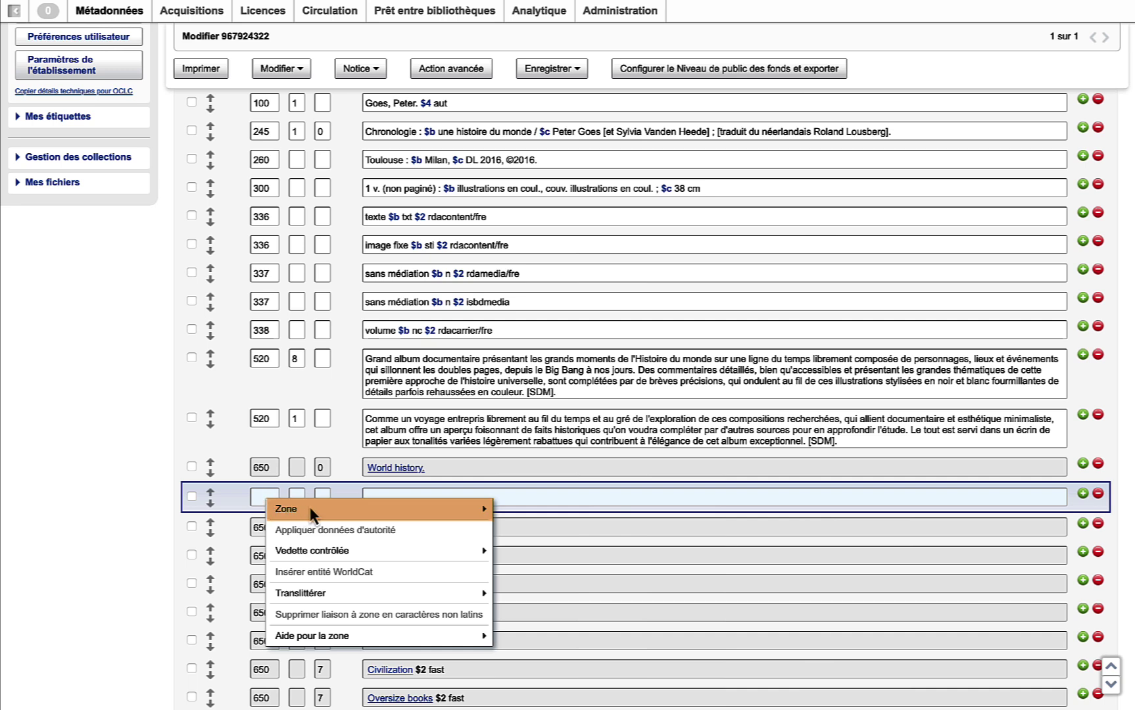
{"action": "mouse_move", "coordinate": [366, 508]}
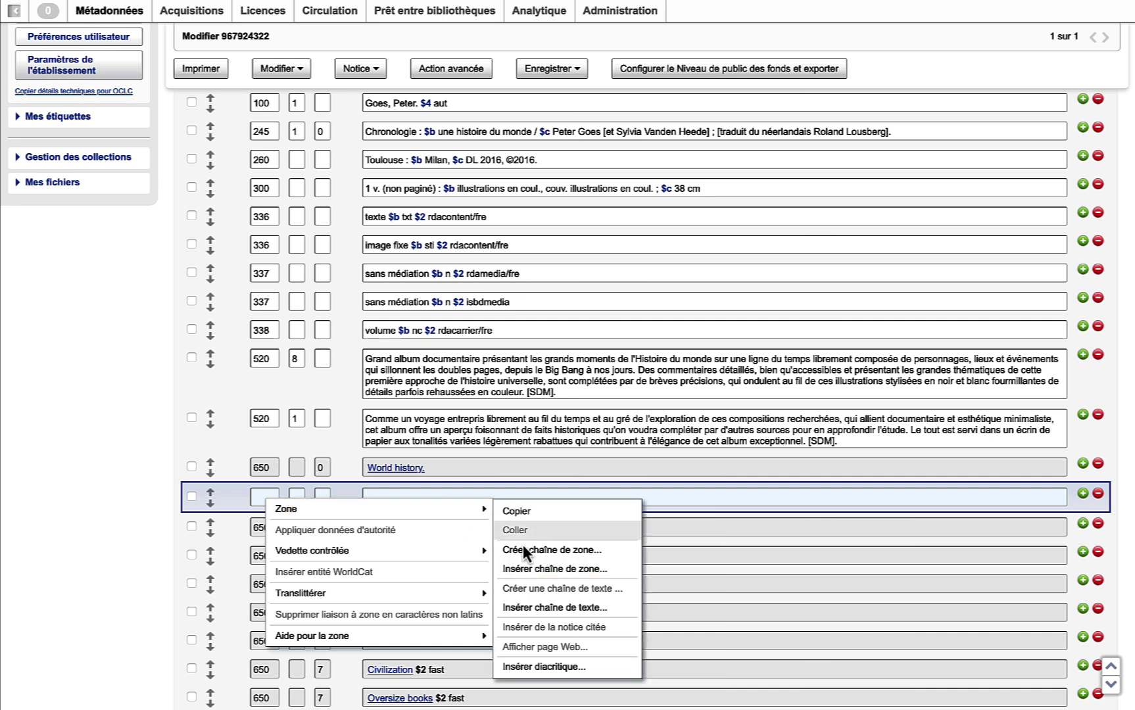
{"action": "left_click", "coordinate": [533, 570]}
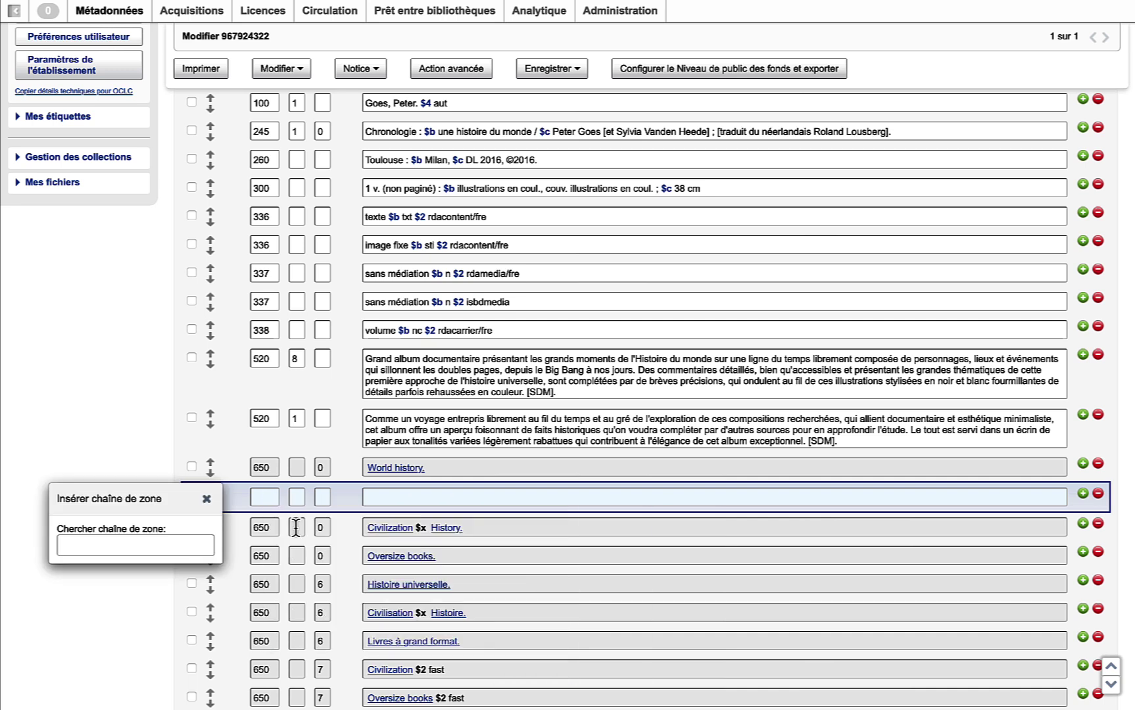
{"action": "left_click", "coordinate": [150, 551]}
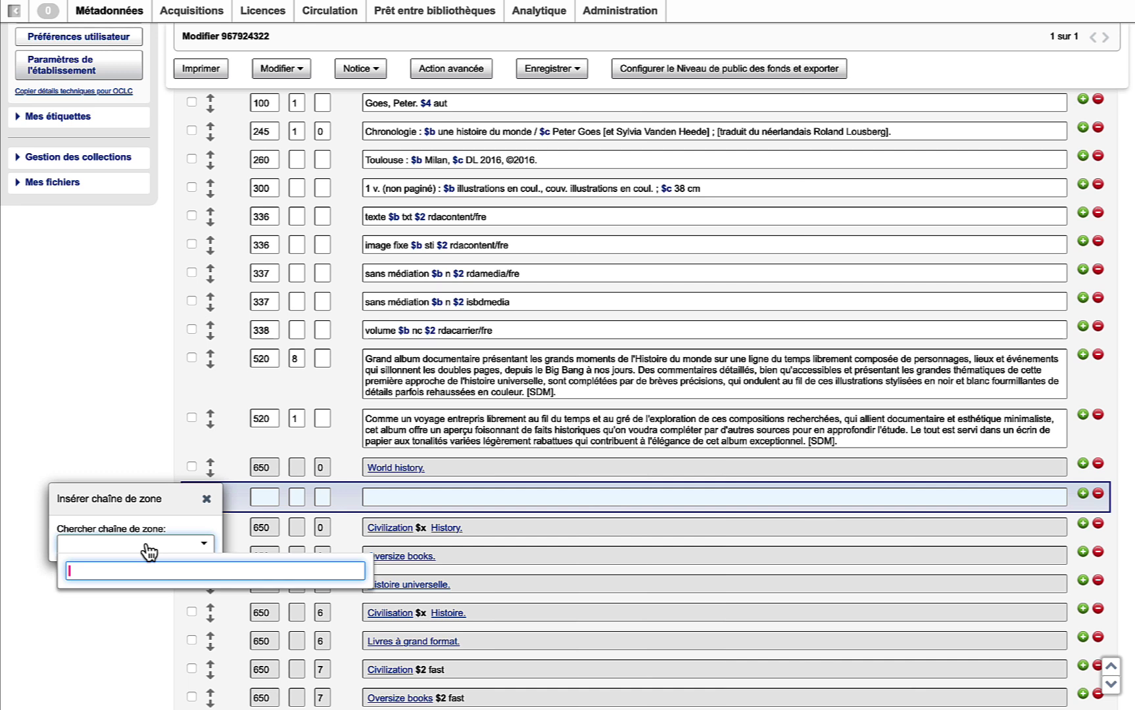
{"action": "type", "text": "bib"}
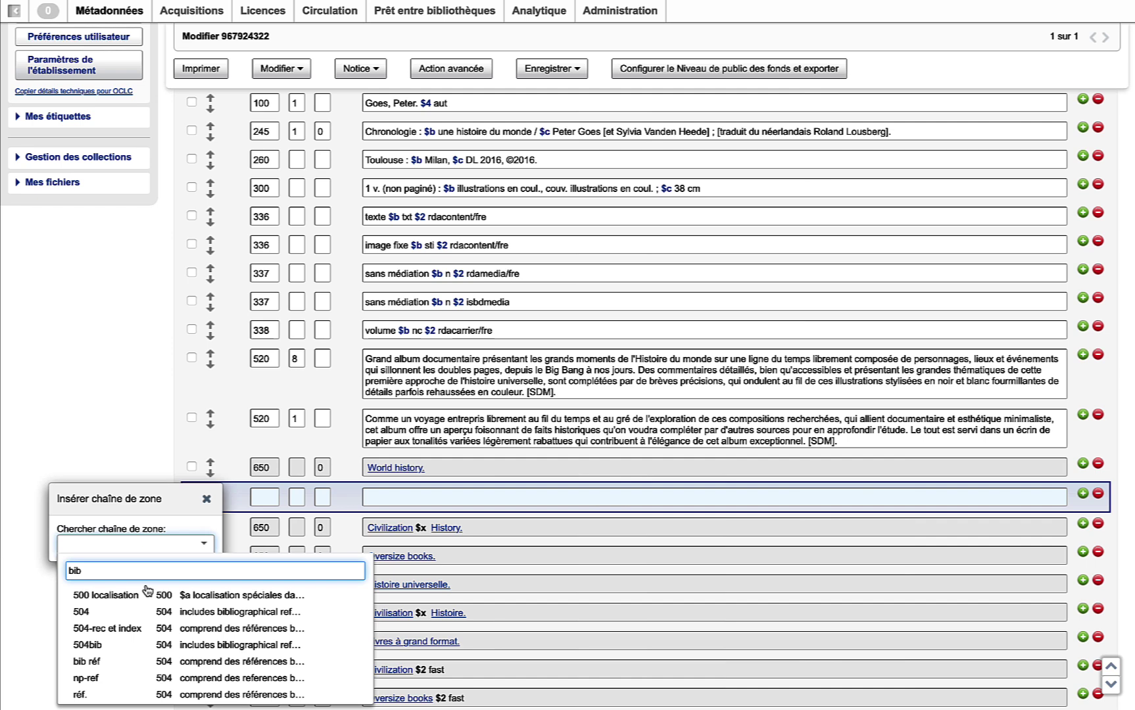
{"action": "left_click", "coordinate": [196, 664]}
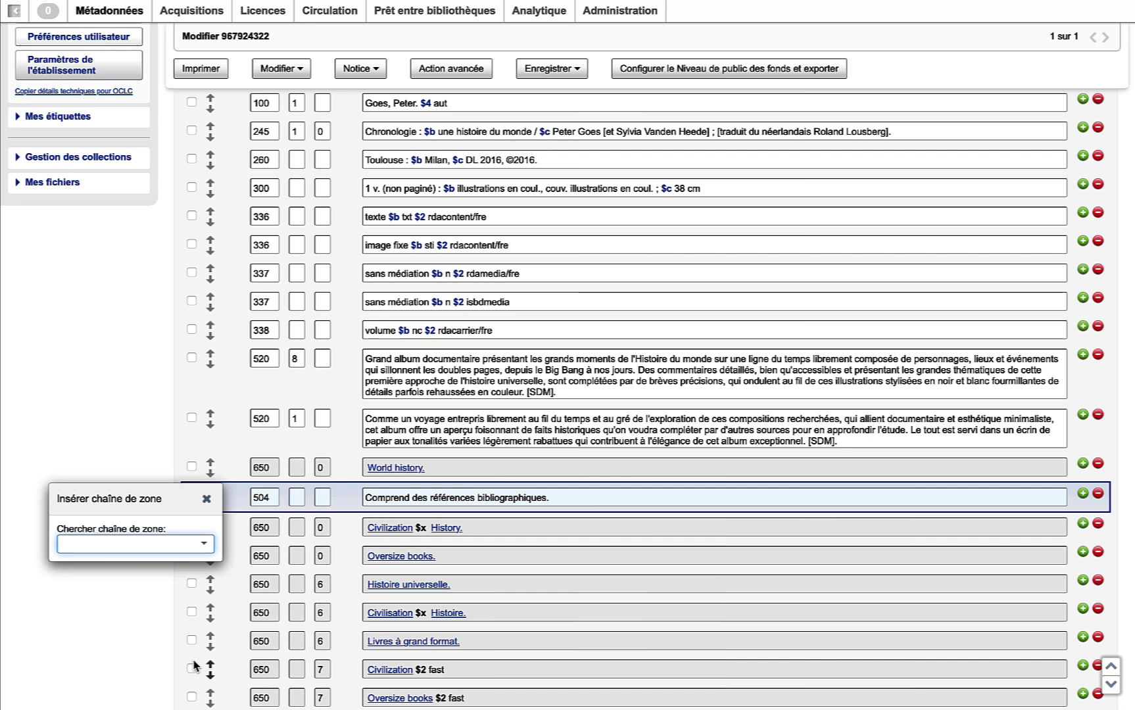
{"action": "left_click", "coordinate": [206, 499]}
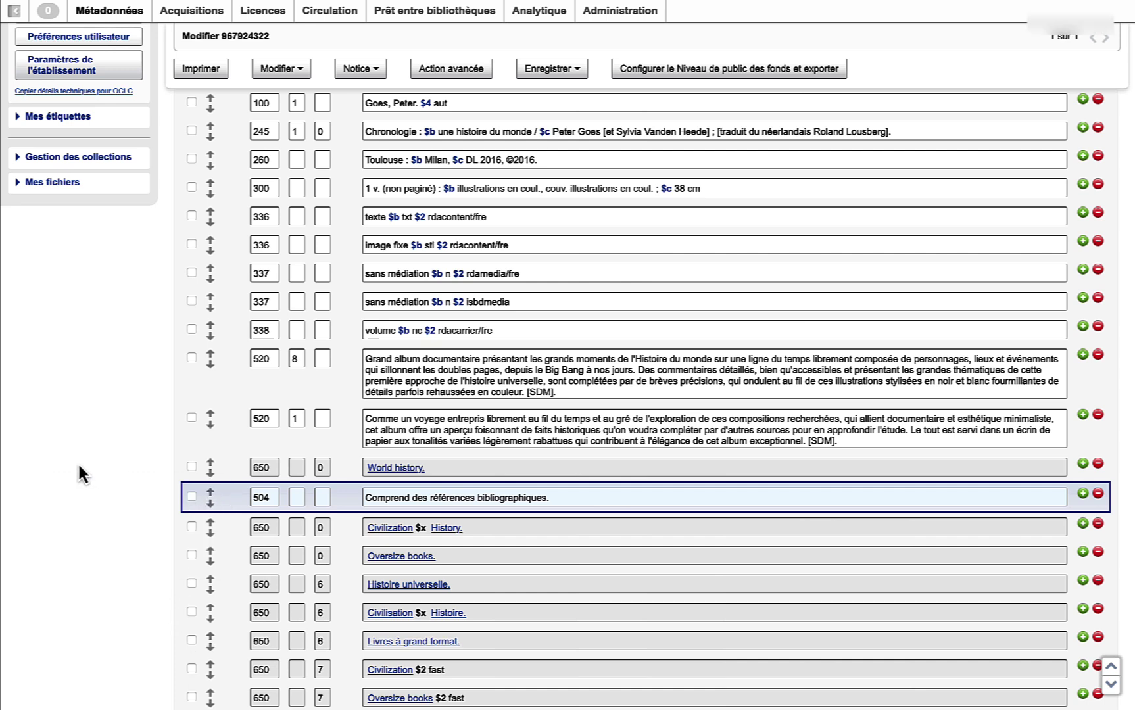
{"action": "scroll", "coordinate": [76, 418], "scroll_direction": "up", "scroll_amount": 8}
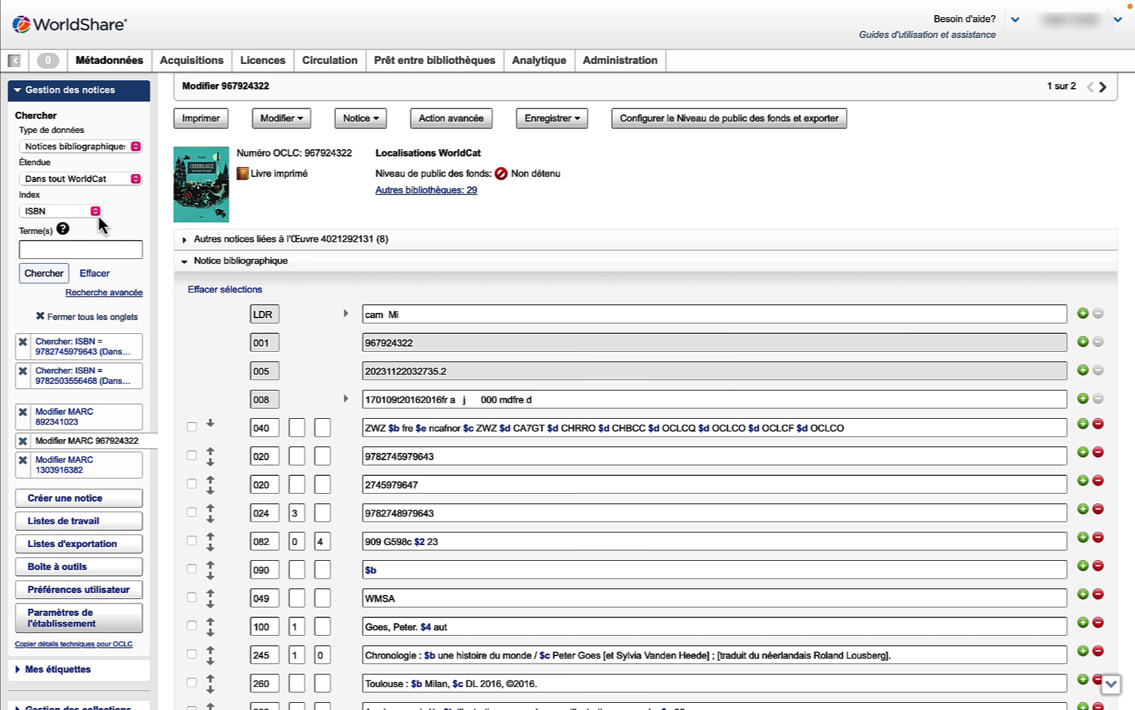
{"action": "left_click", "coordinate": [94, 211]}
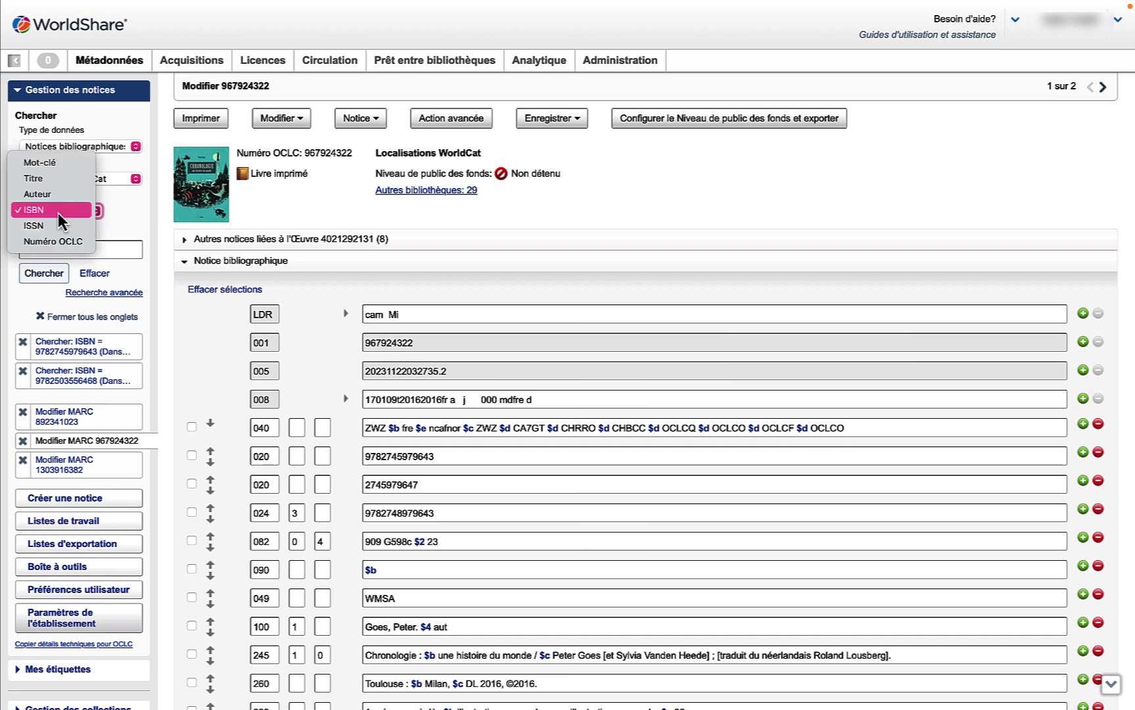
{"action": "left_click", "coordinate": [91, 210]}
{"action": "left_click", "coordinate": [75, 247]}
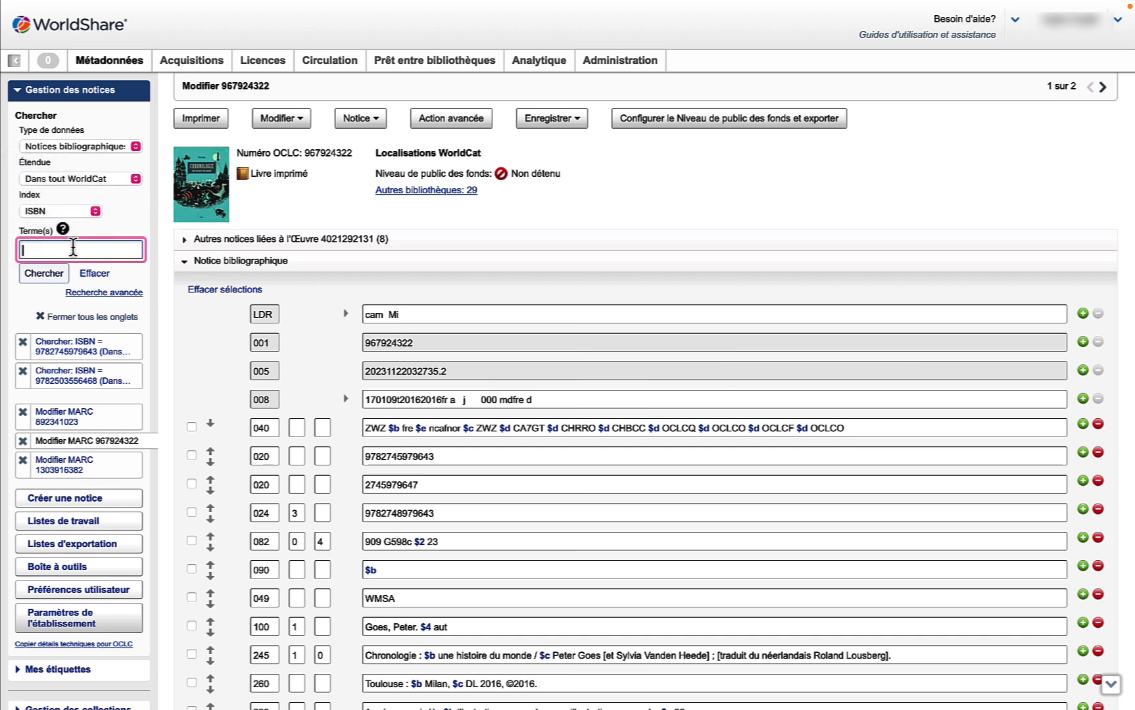
{"action": "key", "text": "ctrl+v"}
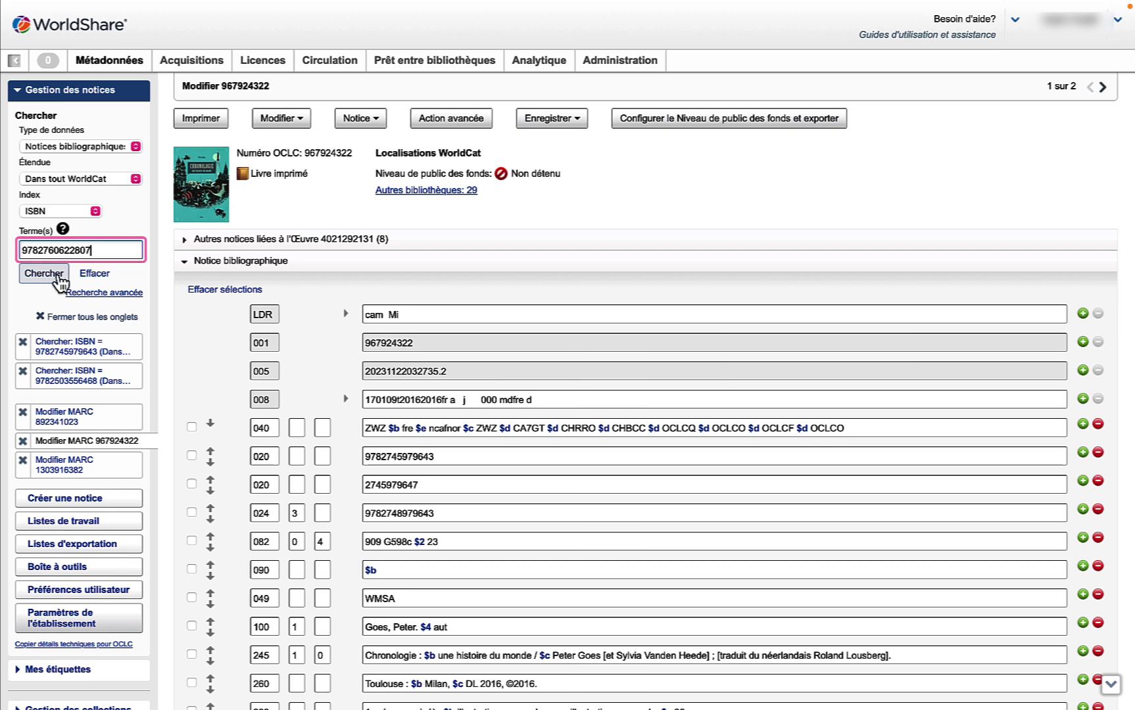
{"action": "left_click", "coordinate": [58, 275]}
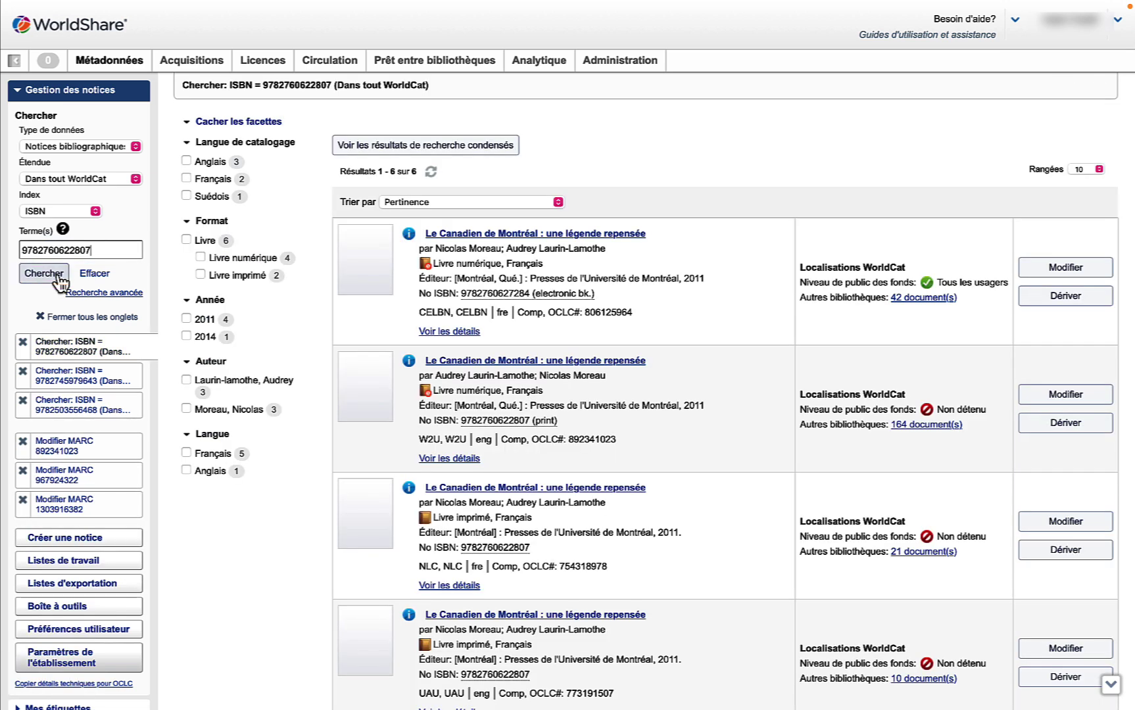
{"action": "left_click", "coordinate": [490, 361]}
Start a new text string from the publisher name "Presses de l'Université de Montréal" in the 260 field
{"action": "scroll", "coordinate": [331, 294], "scroll_direction": "down", "scroll_amount": 2}
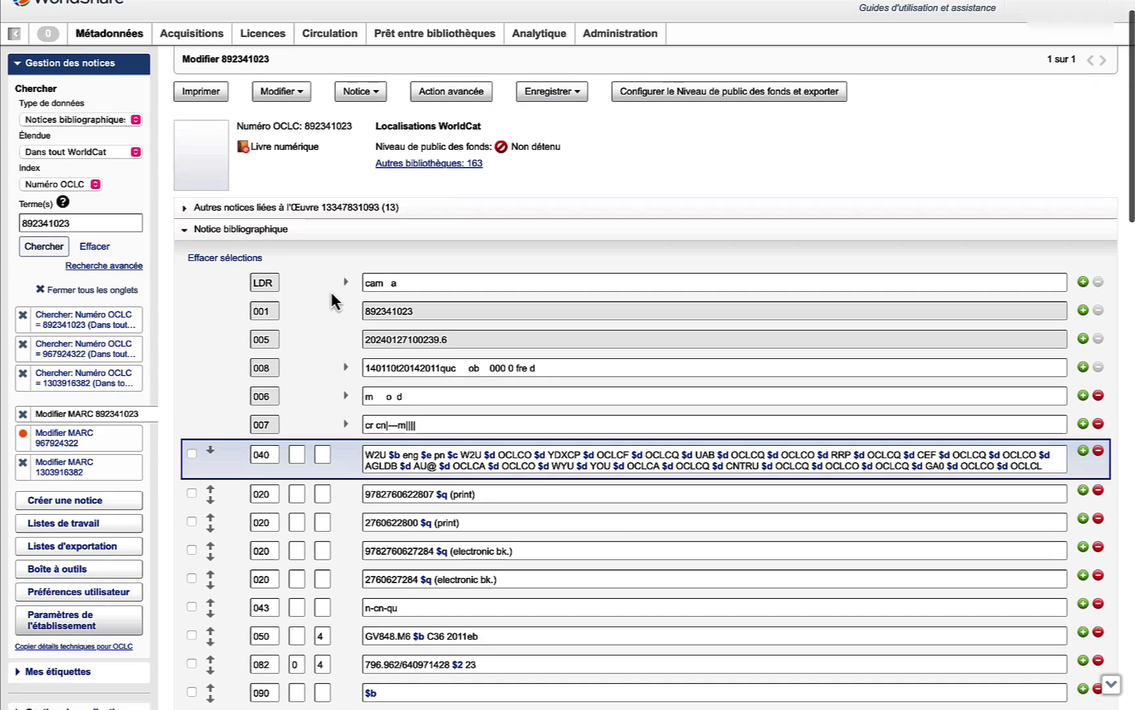
{"action": "scroll", "coordinate": [331, 299], "scroll_direction": "down", "scroll_amount": 1}
{"action": "scroll", "coordinate": [363, 377], "scroll_direction": "down", "scroll_amount": 2}
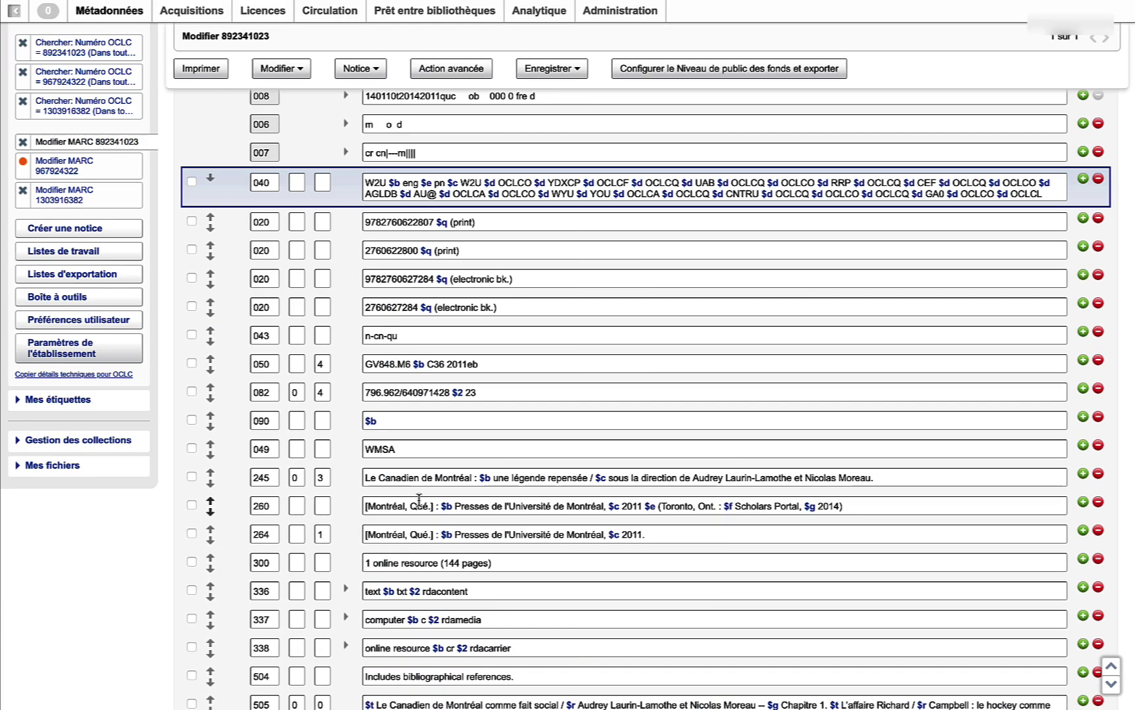
{"action": "left_click_drag", "start_coordinate": [456, 507], "coordinate": [604, 506]}
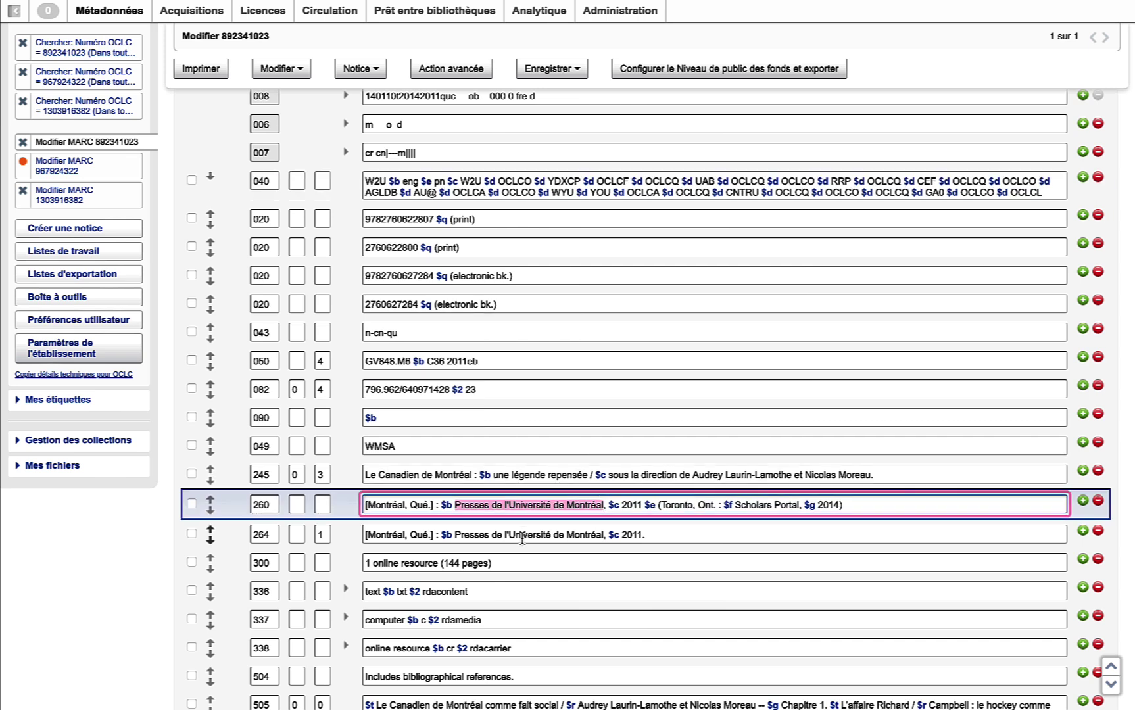
{"action": "right_click", "coordinate": [482, 506]}
{"action": "mouse_move", "coordinate": [557, 523]}
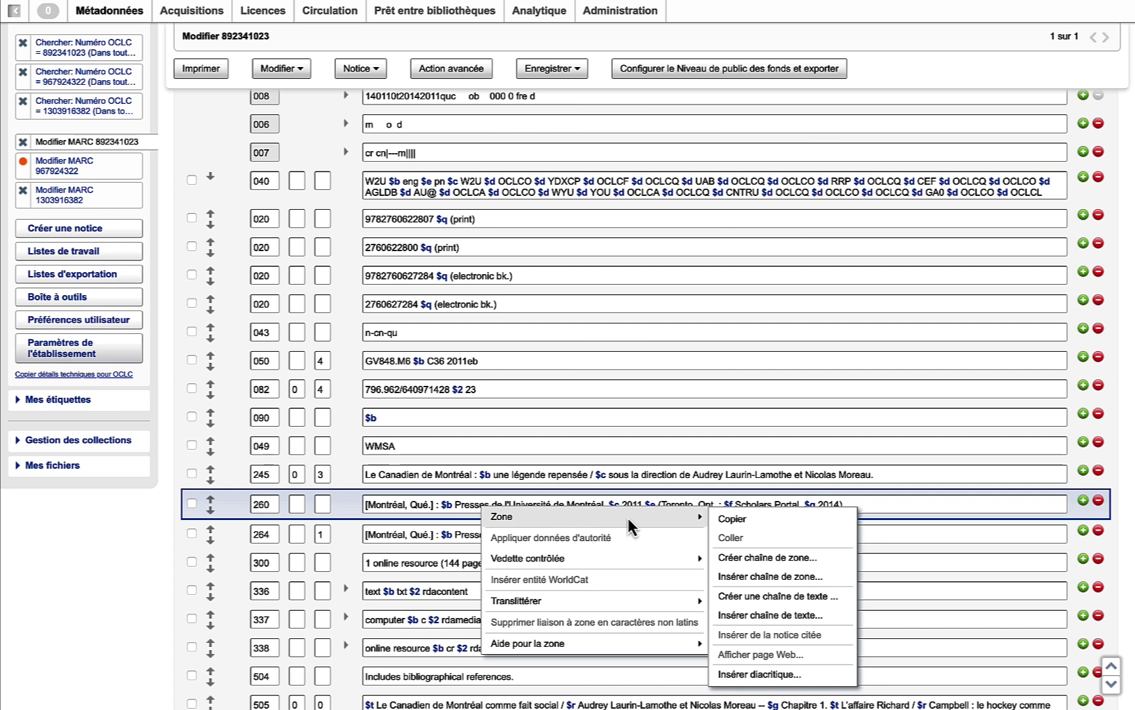
{"action": "left_click", "coordinate": [751, 591]}
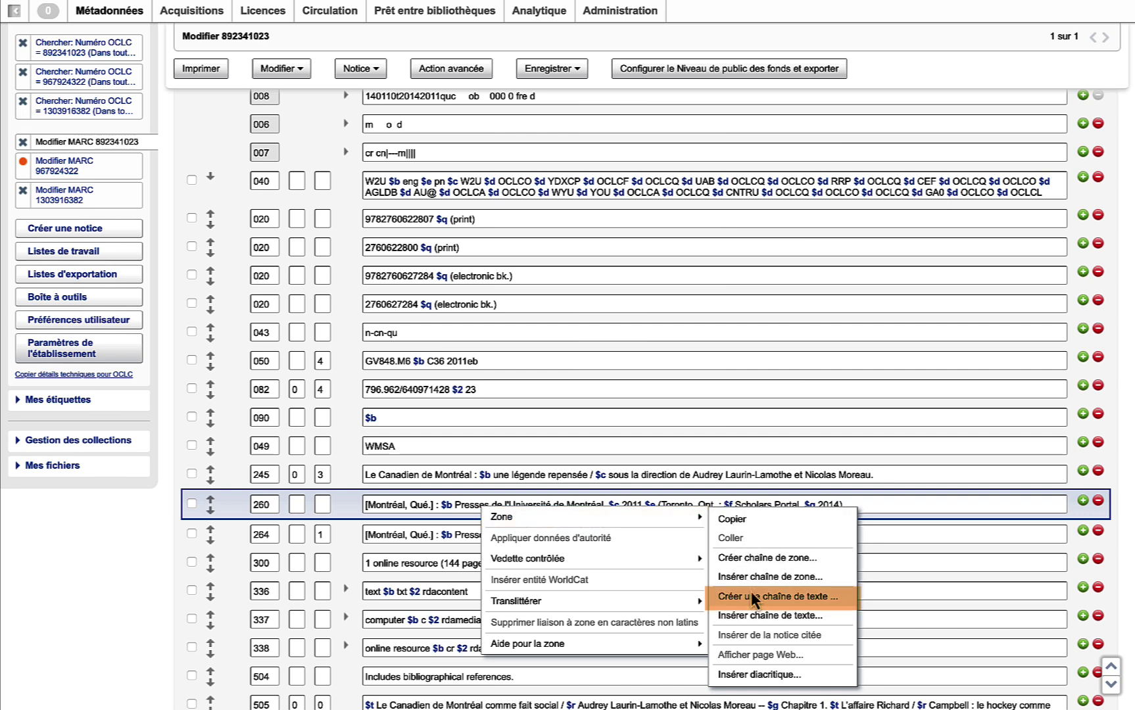
{"action": "left_click", "coordinate": [751, 593]}
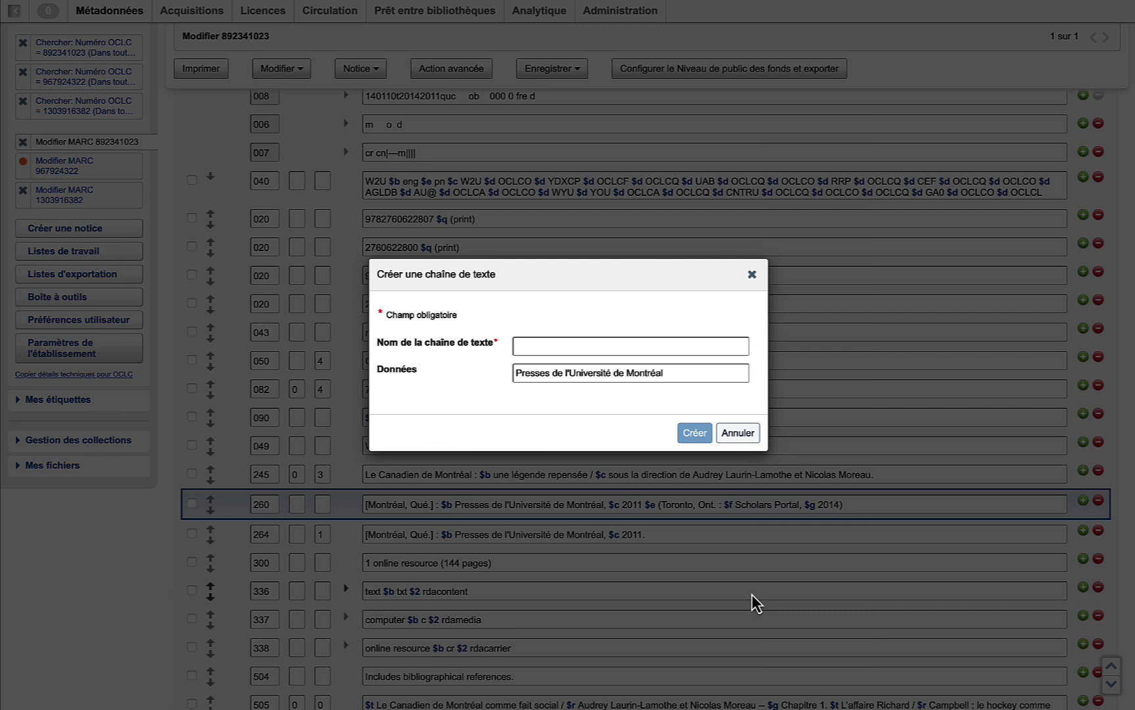
Name the text string "l'Université de Mont" and create it
{"action": "left_click", "coordinate": [535, 343]}
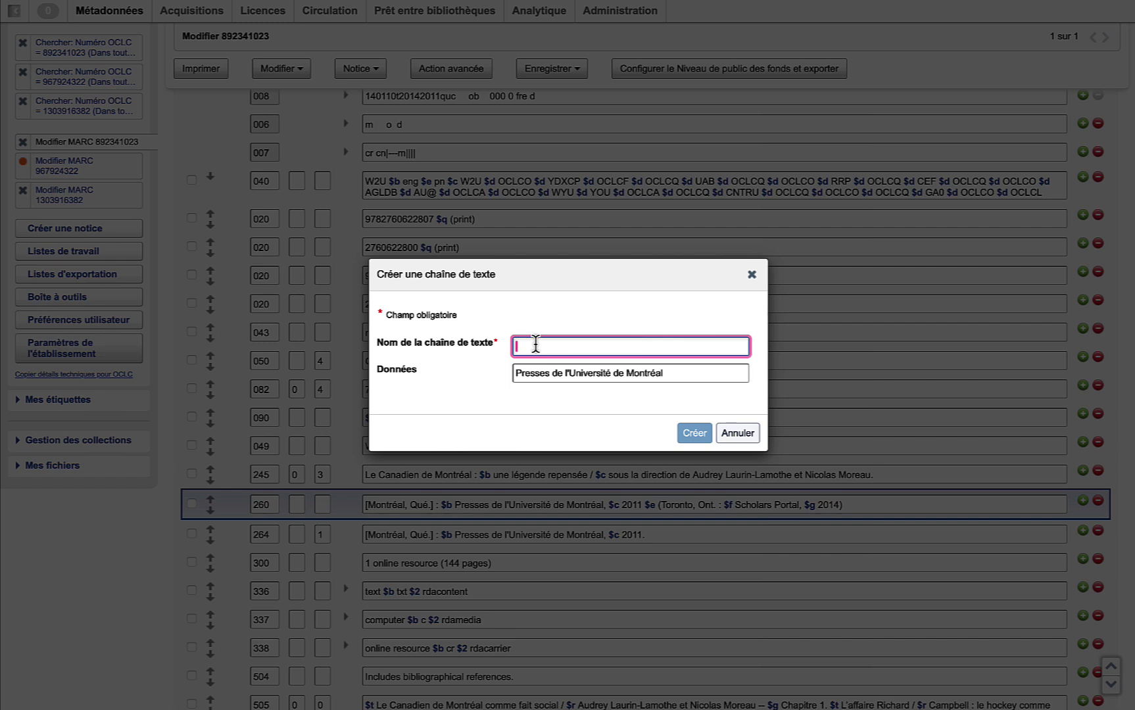
{"action": "type", "text": "l'Université de Mont"}
{"action": "left_click", "coordinate": [693, 434]}
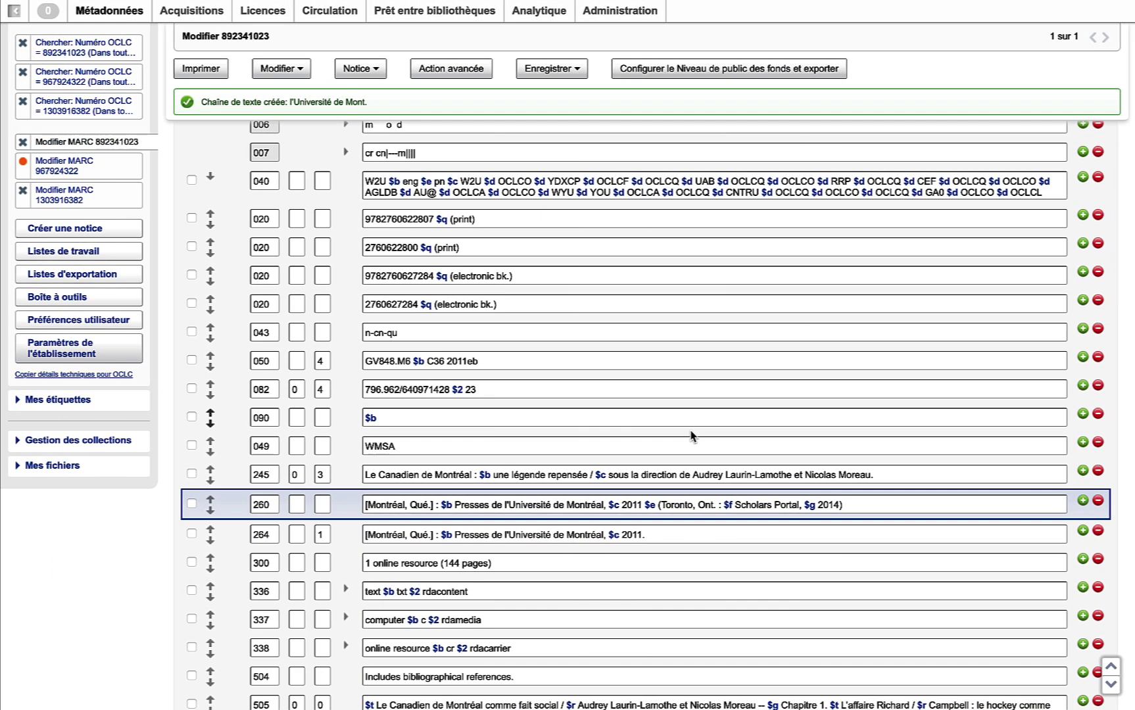
Display the saved text strings (Texte) in the toolbox and view the form for creating a text string
{"action": "left_click", "coordinate": [70, 300]}
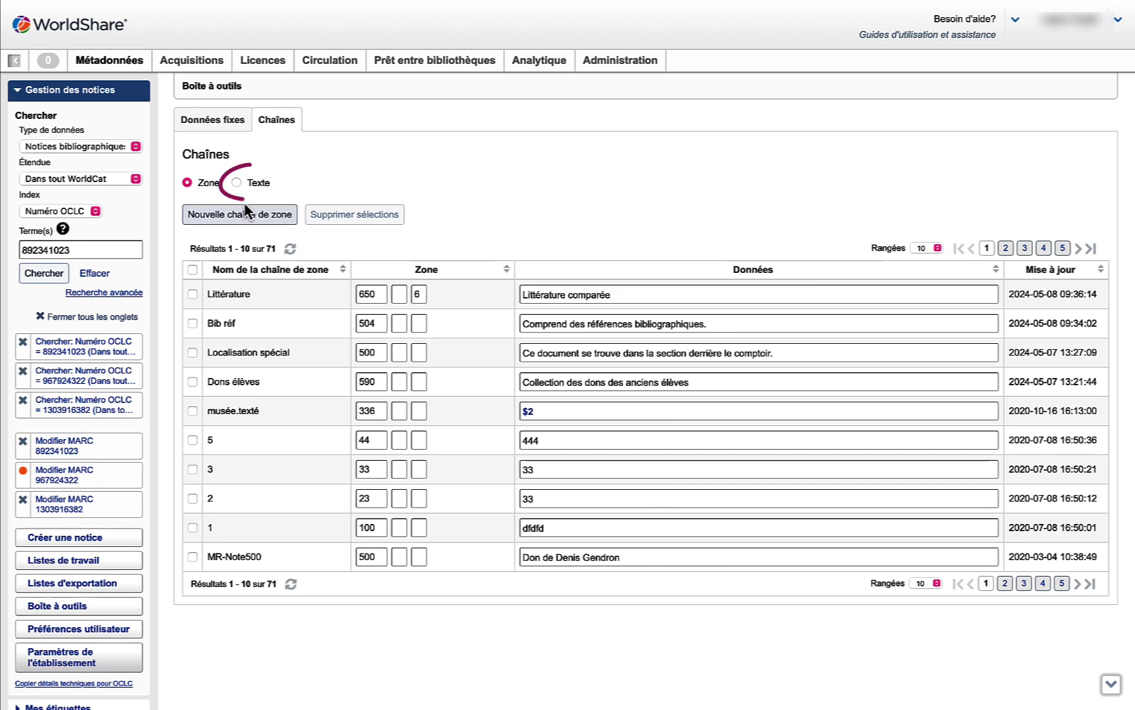
{"action": "left_click", "coordinate": [235, 183]}
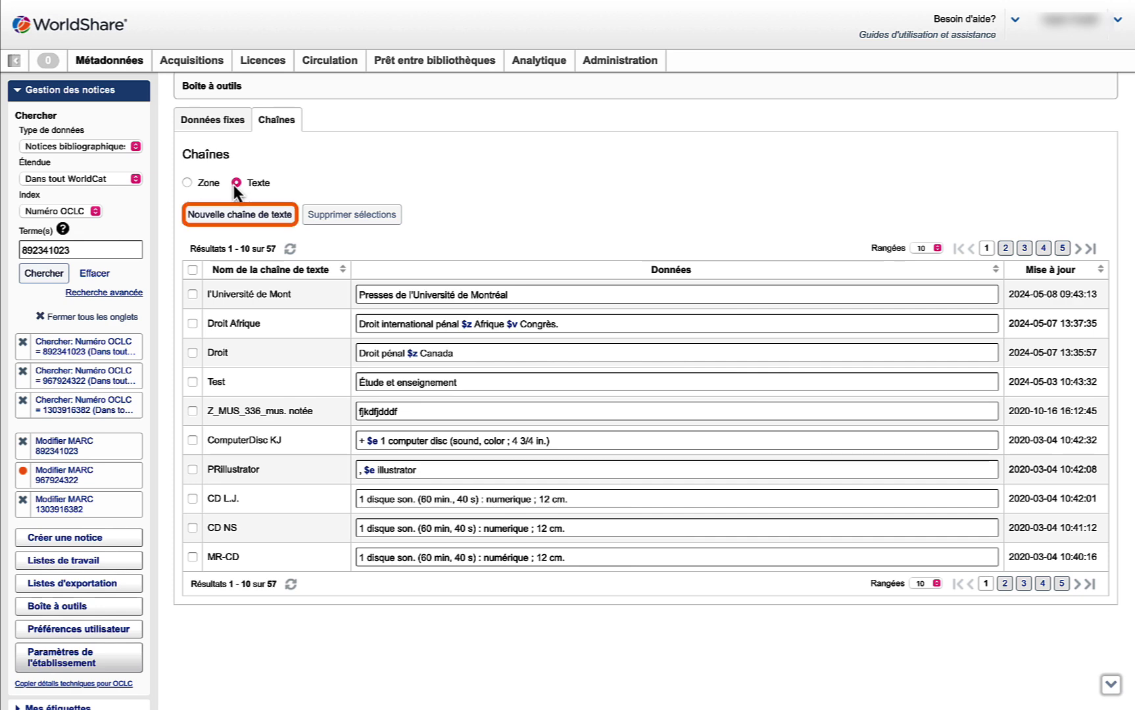
{"action": "left_click", "coordinate": [225, 215]}
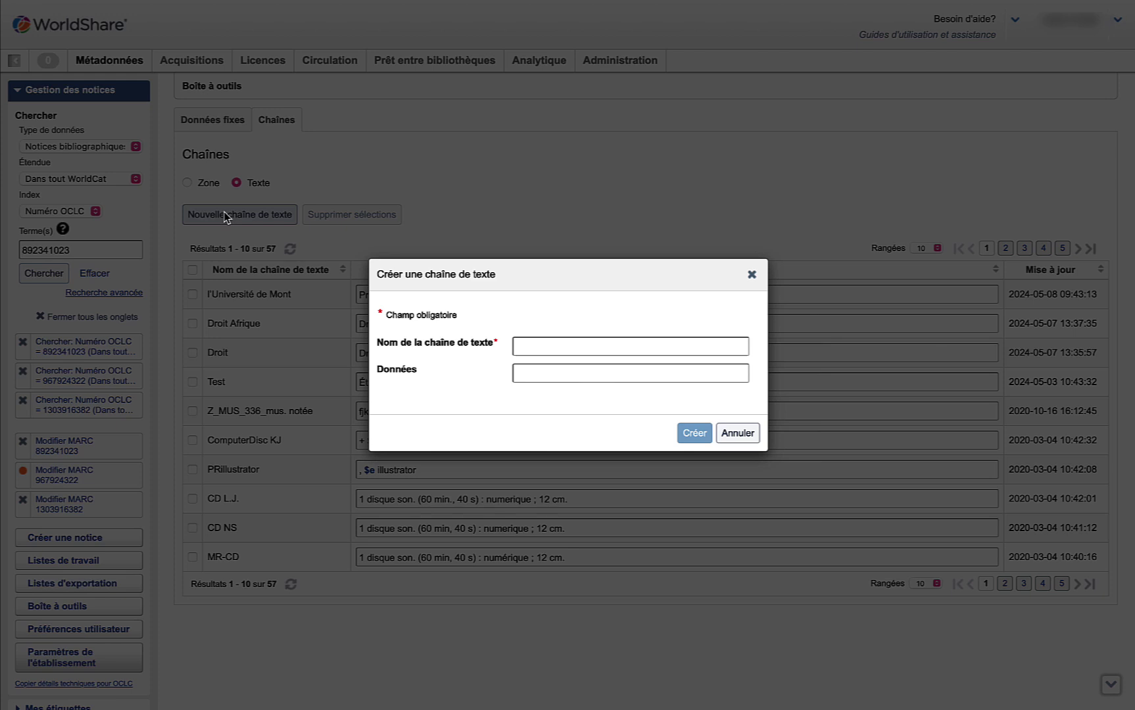
{"action": "left_click", "coordinate": [743, 436]}
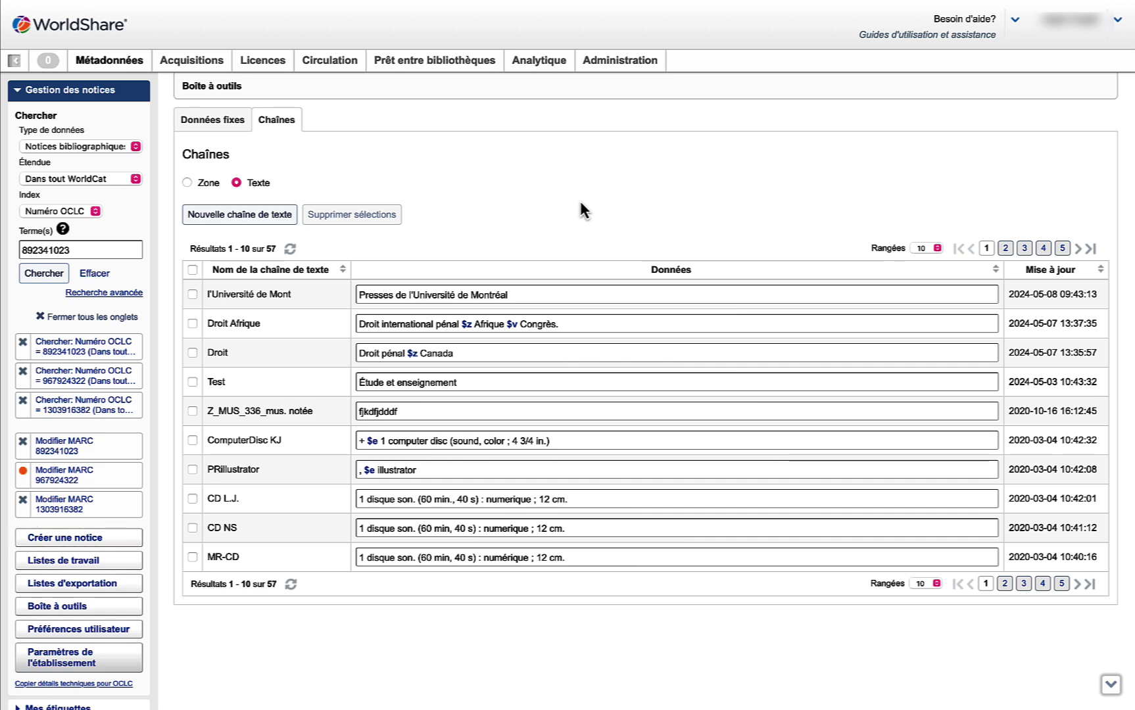
Create a new bibliographic record of type Livre in MARC 21 view with the RDA format
{"action": "left_click", "coordinate": [110, 539]}
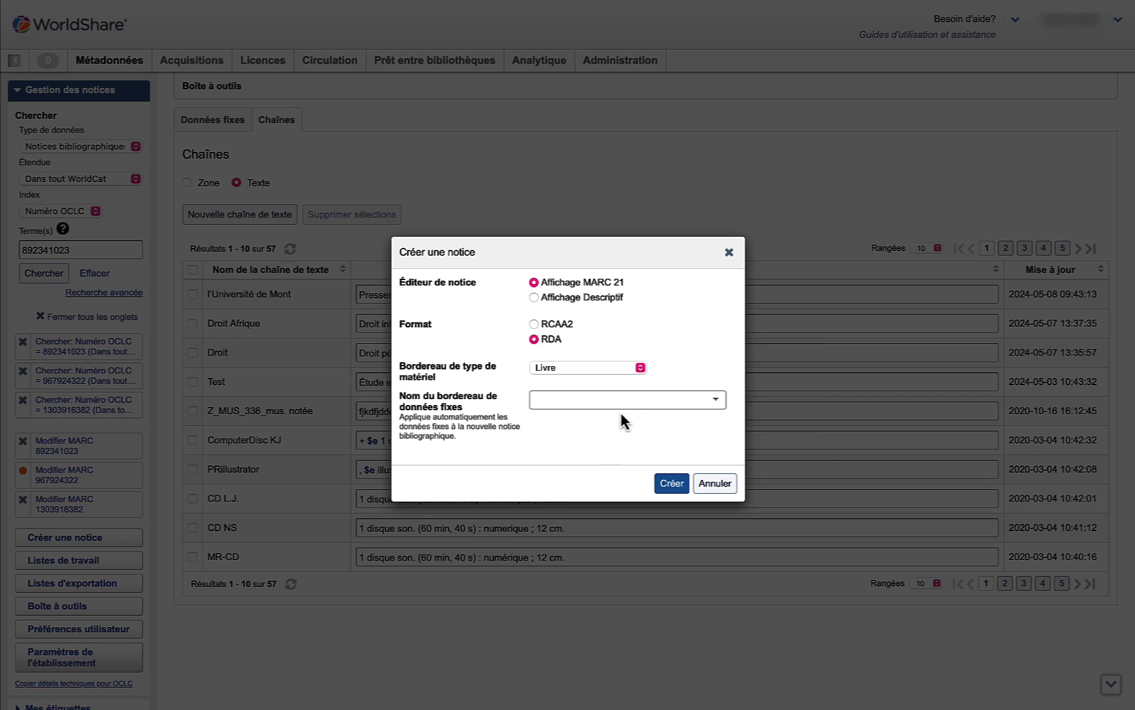
{"action": "left_click", "coordinate": [639, 369]}
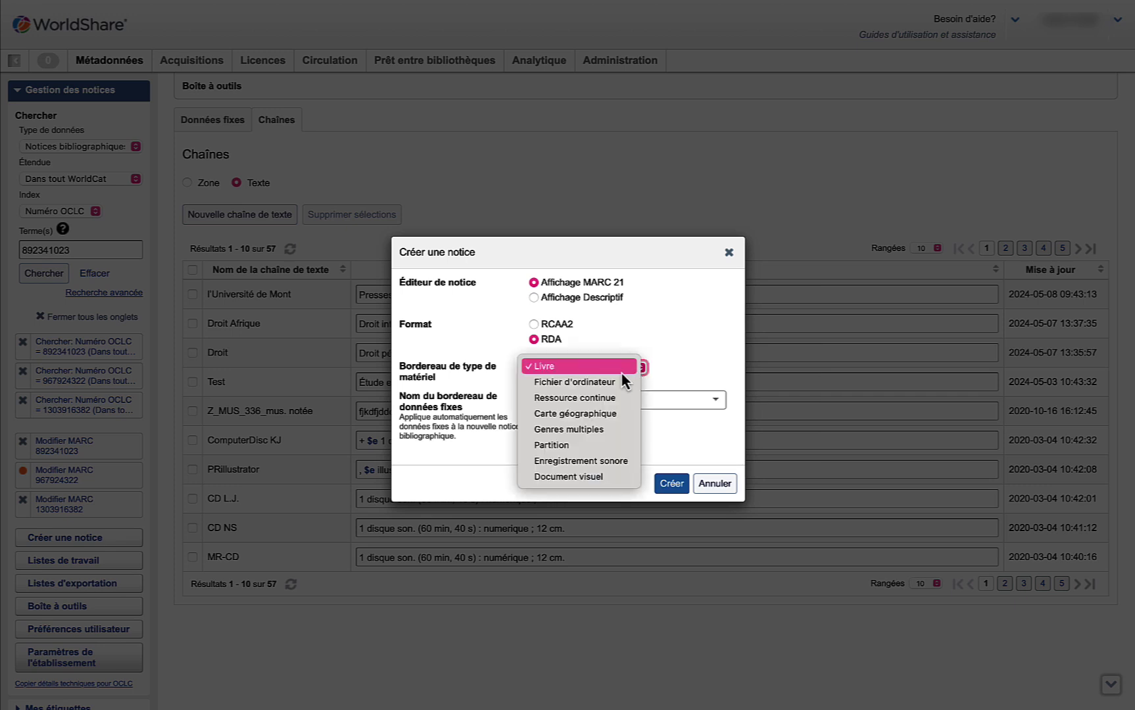
{"action": "left_click", "coordinate": [610, 370]}
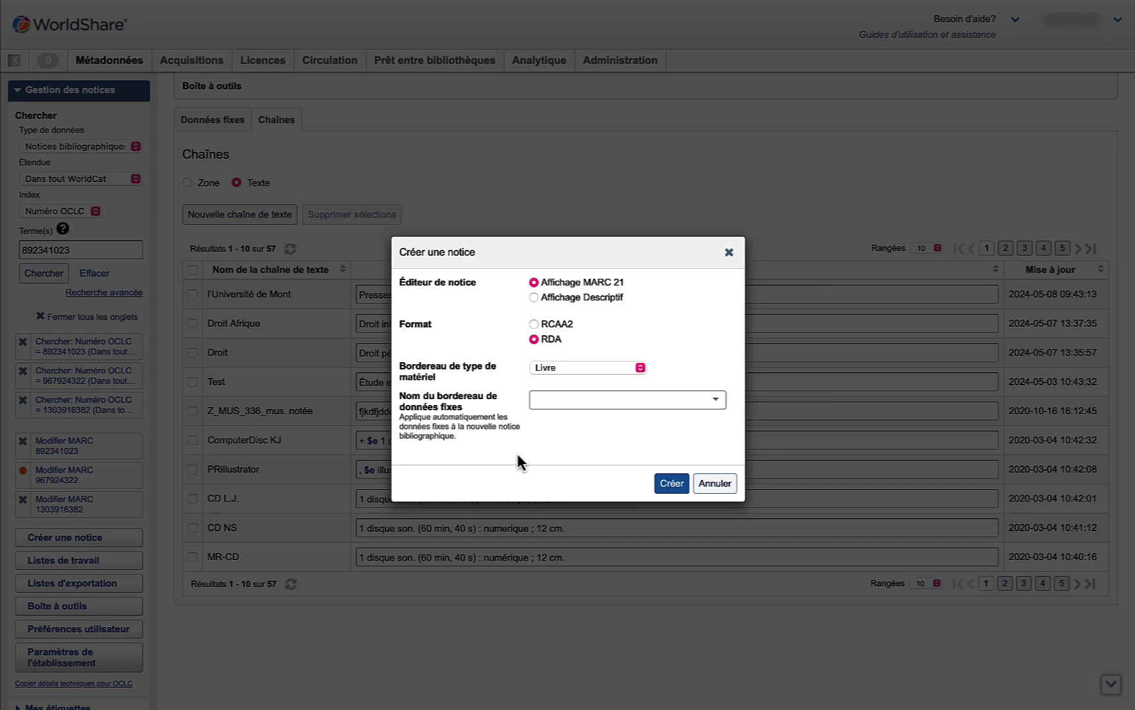
{"action": "left_click", "coordinate": [671, 483]}
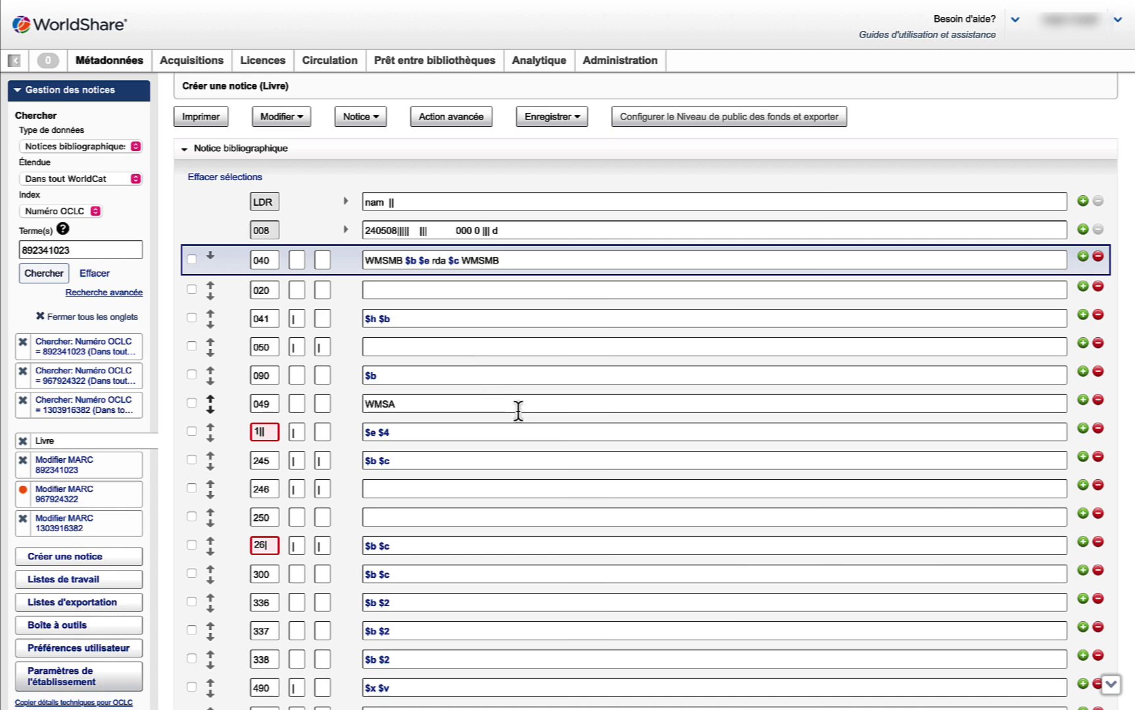
Change the 5|| field's tag to 590 and enter "Données fournies par" as its data
{"action": "scroll", "coordinate": [518, 410], "scroll_direction": "down", "scroll_amount": 4}
{"action": "left_click", "coordinate": [272, 489]}
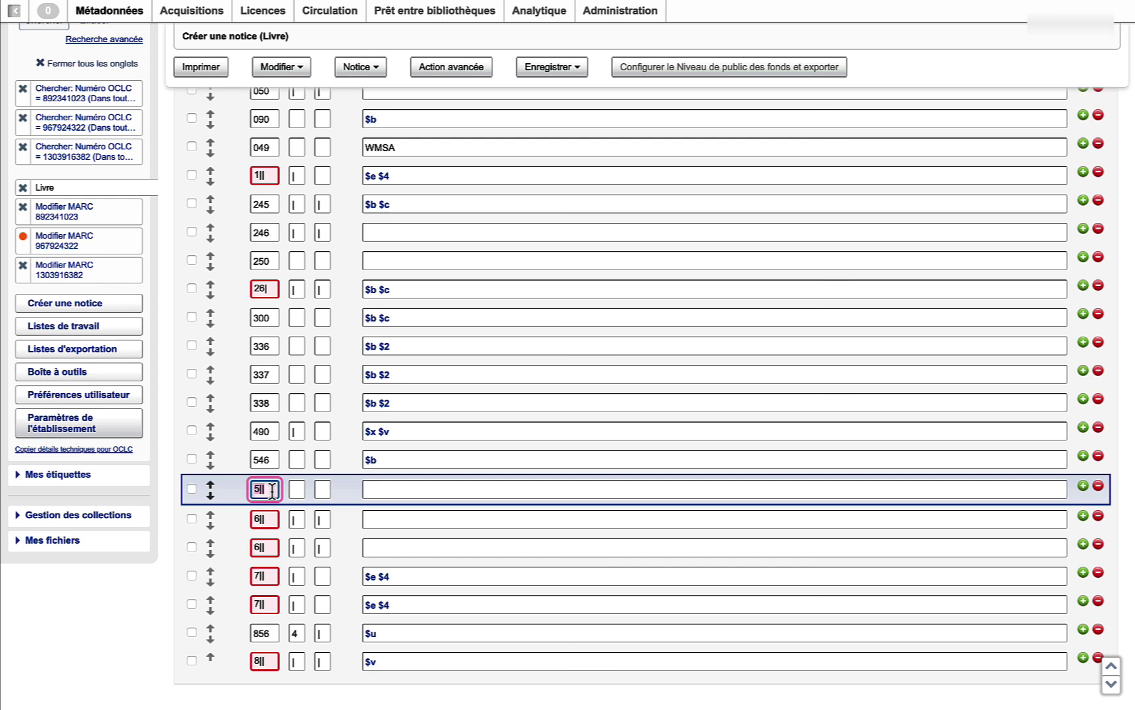
{"action": "type", "text": "590"}
{"action": "left_click", "coordinate": [428, 489]}
{"action": "type", "text": "Données fournies par"}
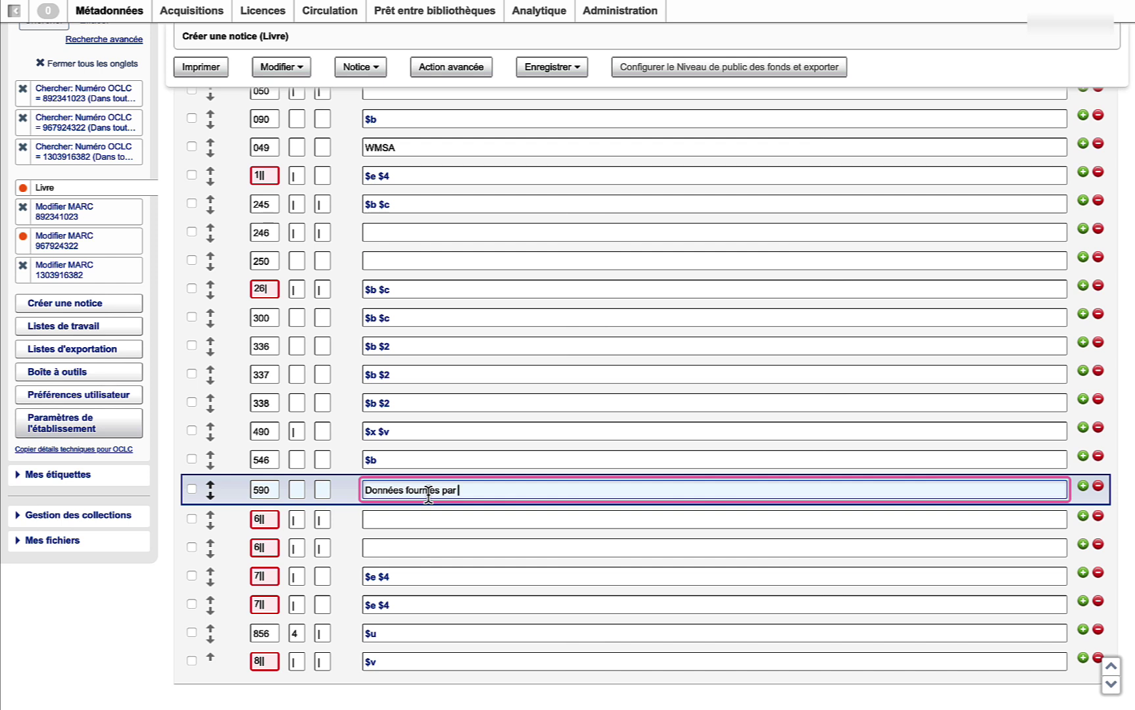
Insert the text string "l'Université de Mont" after "Données fournies par" in field 590, separated by a space
{"action": "right_click", "coordinate": [463, 487]}
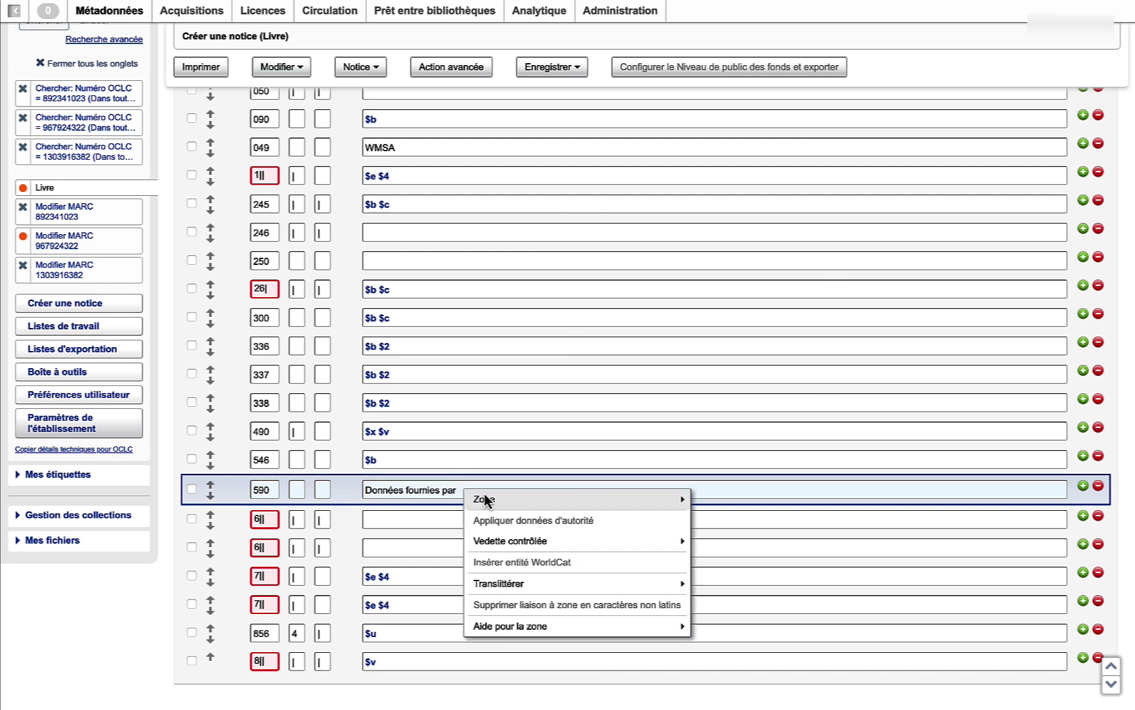
{"action": "mouse_move", "coordinate": [512, 502]}
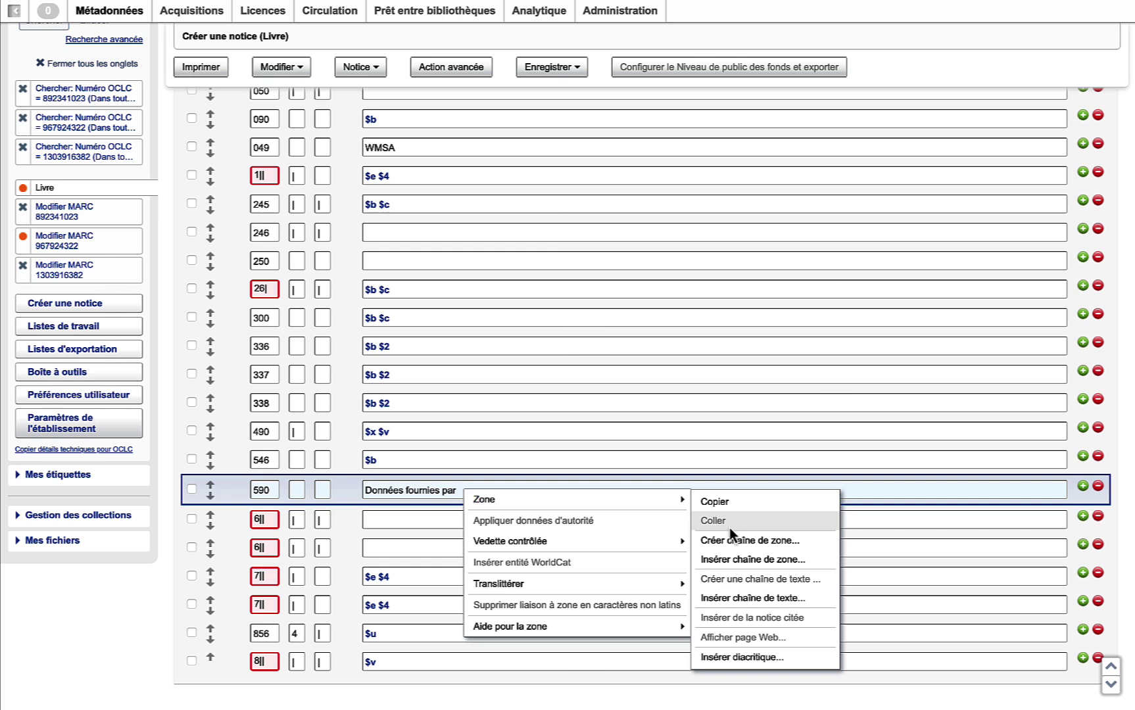
{"action": "left_click", "coordinate": [735, 598]}
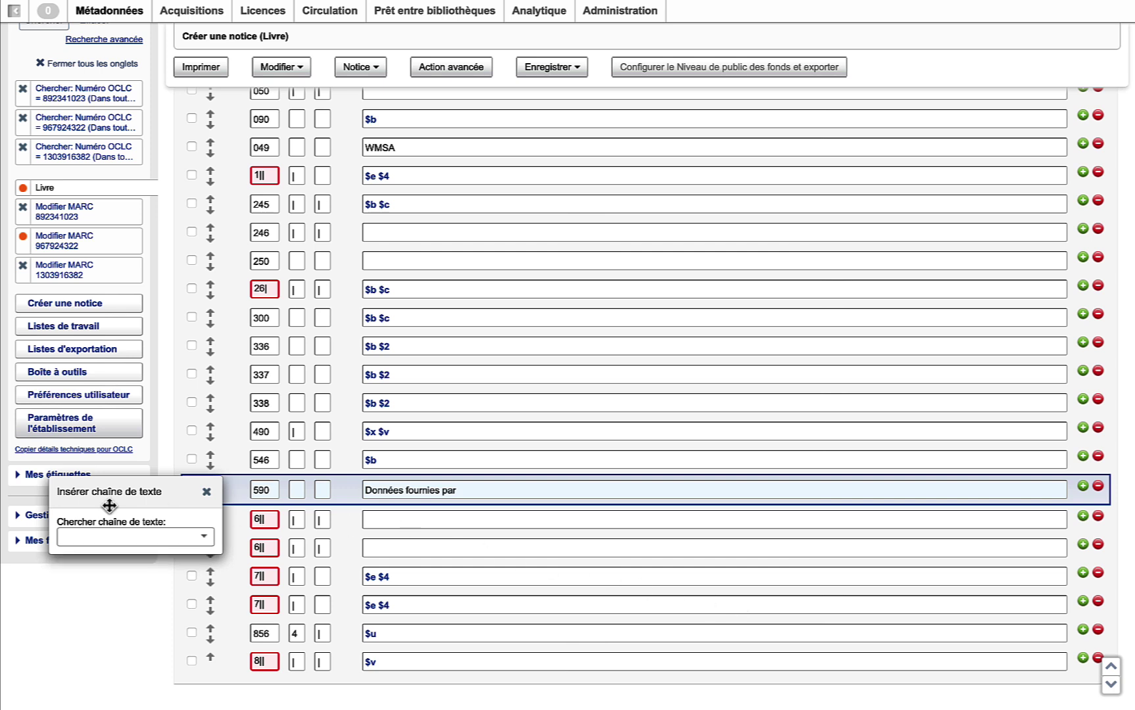
{"action": "left_click", "coordinate": [113, 541]}
{"action": "type", "text": "mont"}
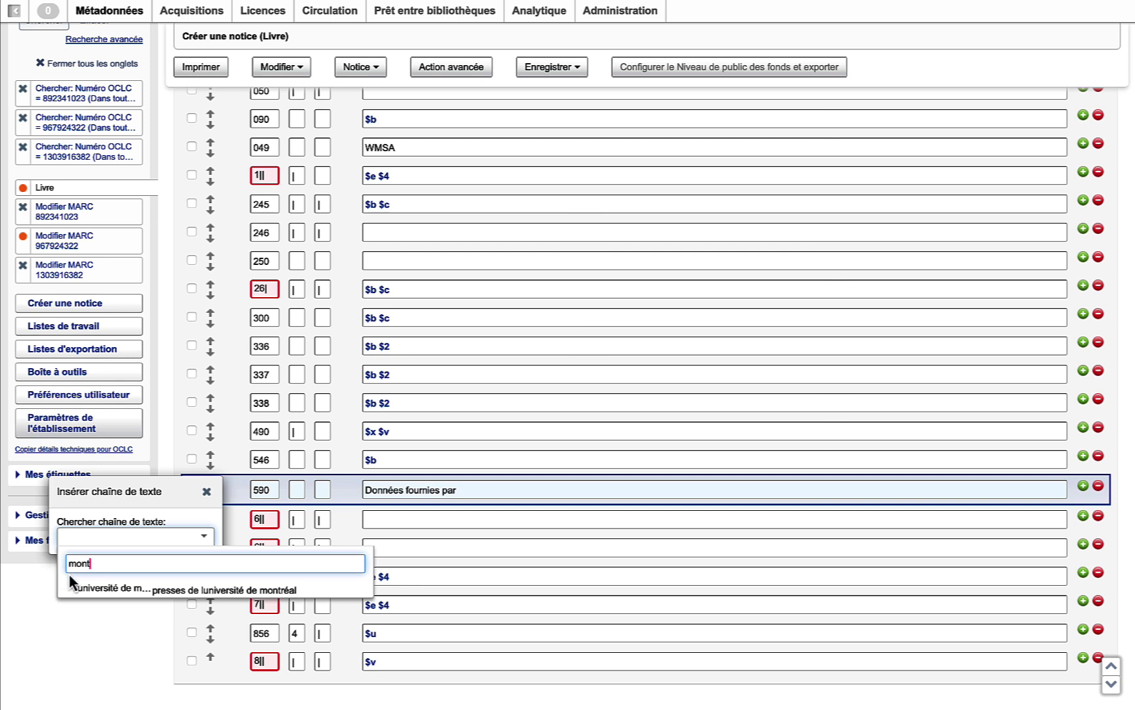
{"action": "left_click", "coordinate": [100, 587]}
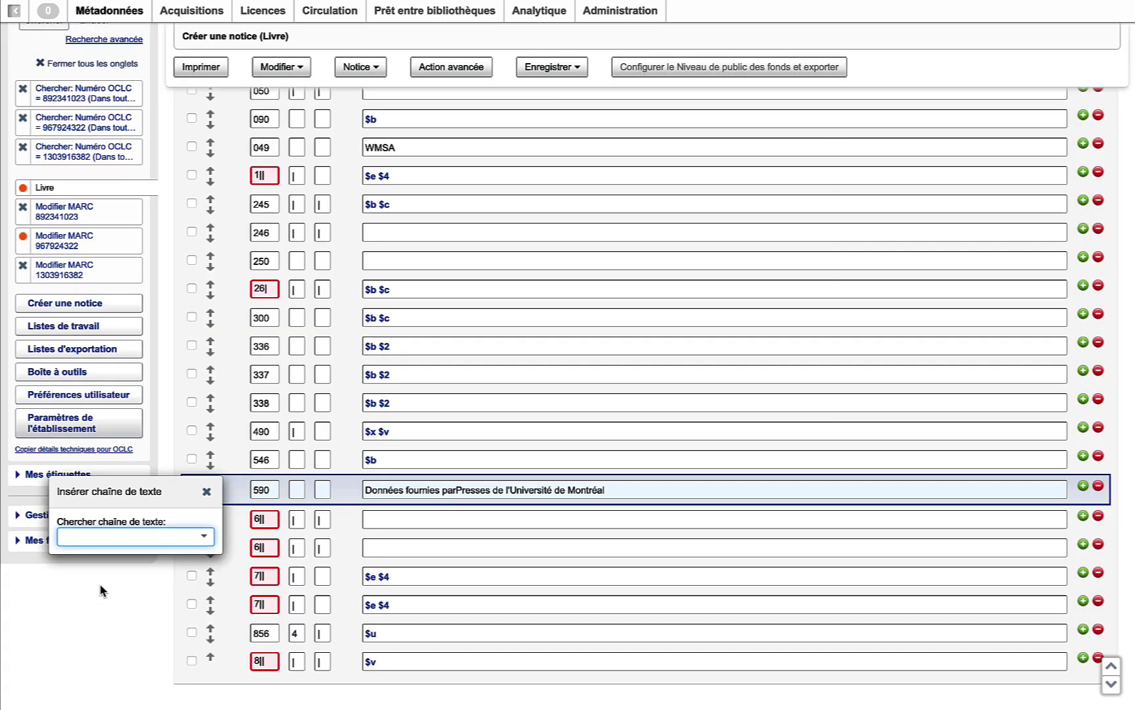
{"action": "left_click", "coordinate": [454, 489]}
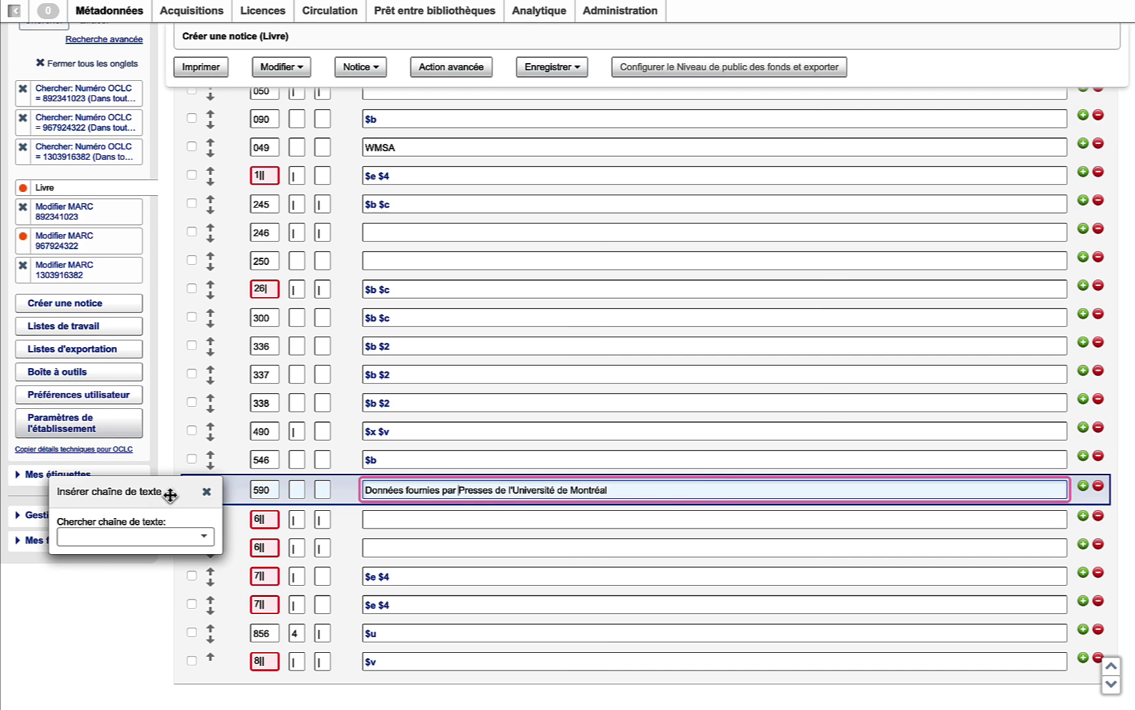
{"action": "left_click", "coordinate": [207, 493]}
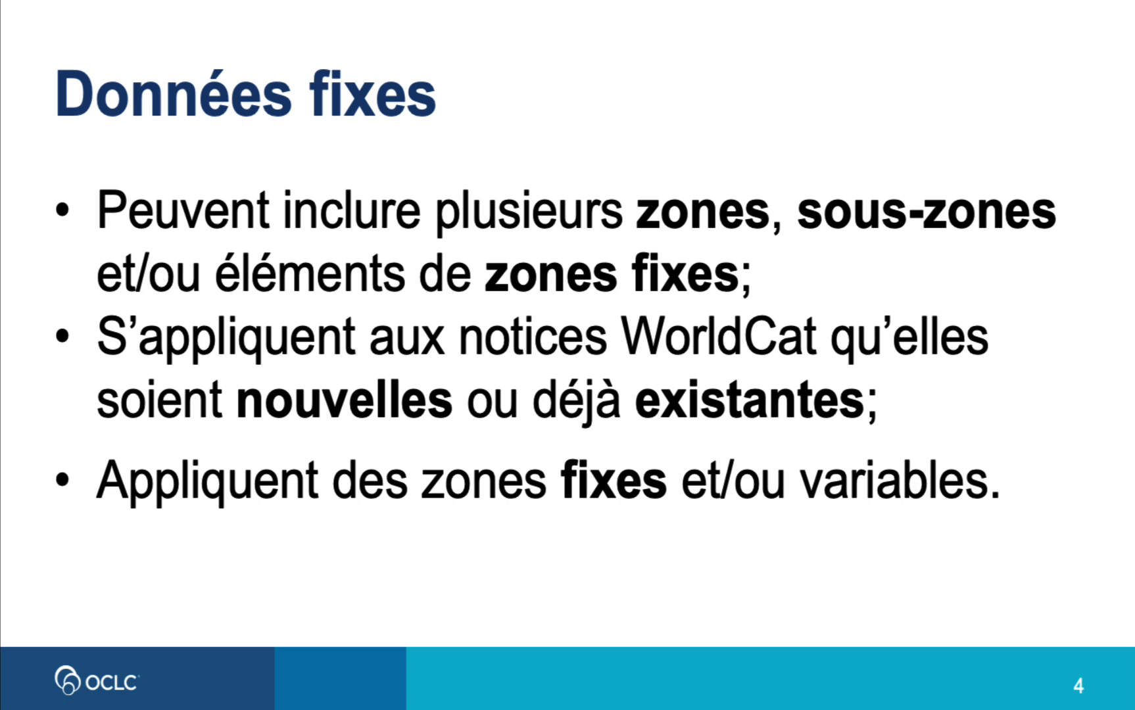
{"action": "key", "text": "Right"}
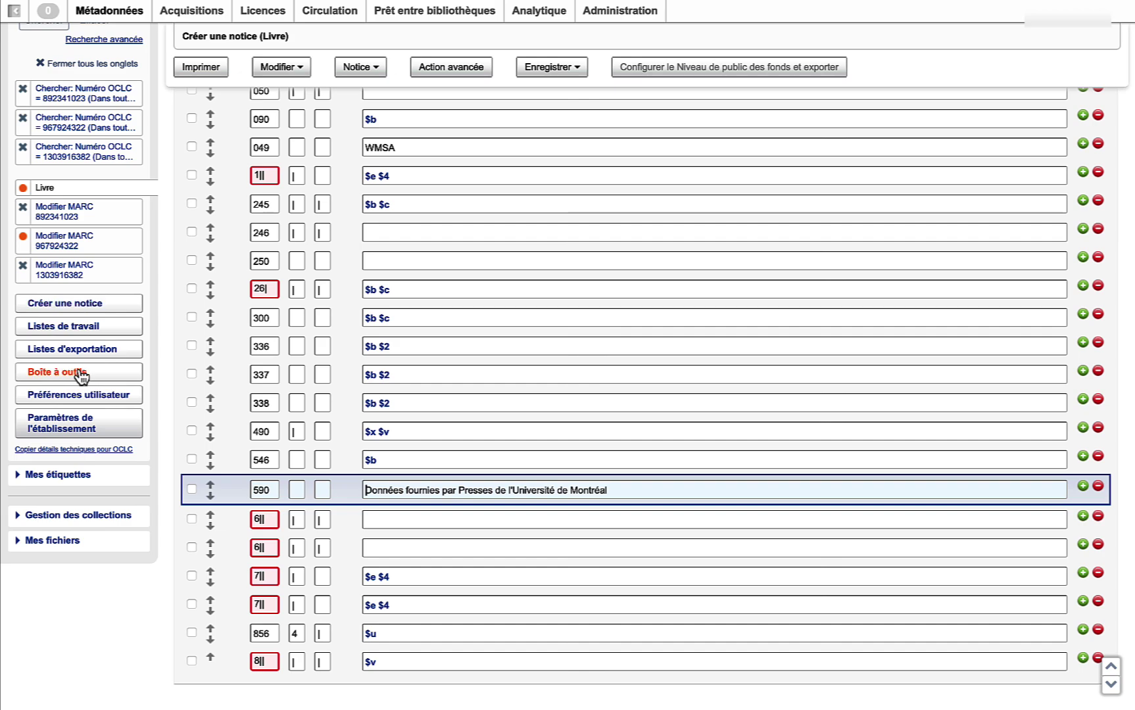
Display the toolbox's fixed data templates (Données fixes) for Notice bibliographique, keeping the filter on Nom du bordereau de données fixes
{"action": "left_click", "coordinate": [80, 375]}
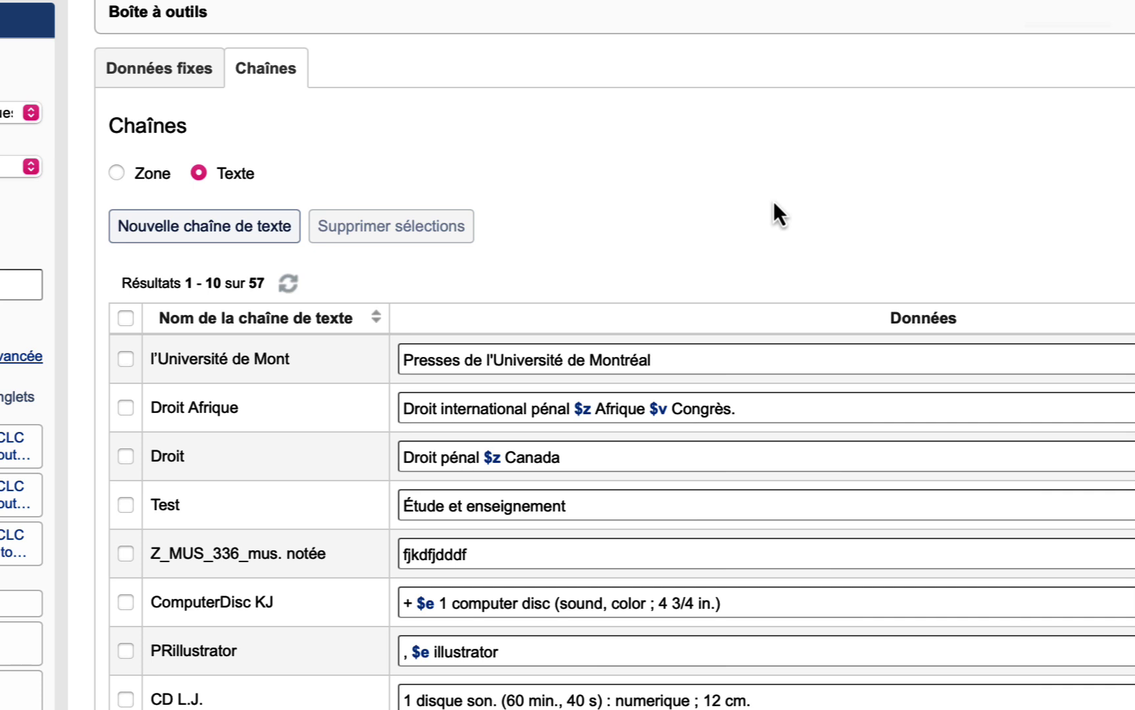
{"action": "left_click", "coordinate": [158, 63]}
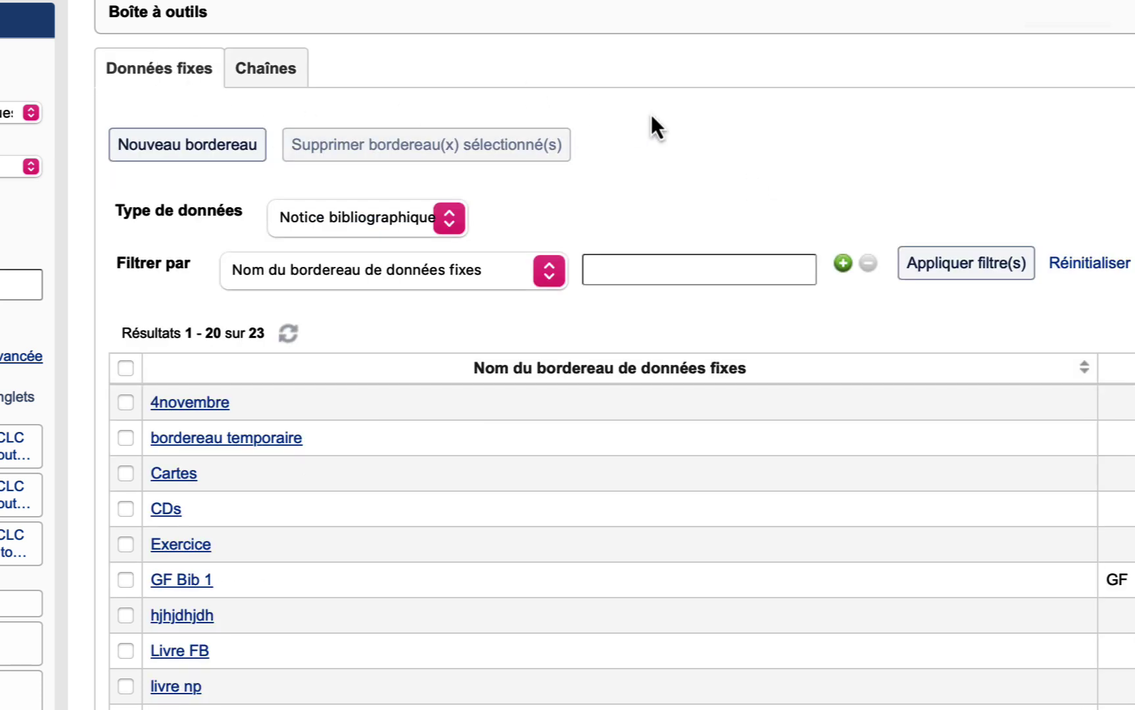
{"action": "left_click", "coordinate": [449, 226]}
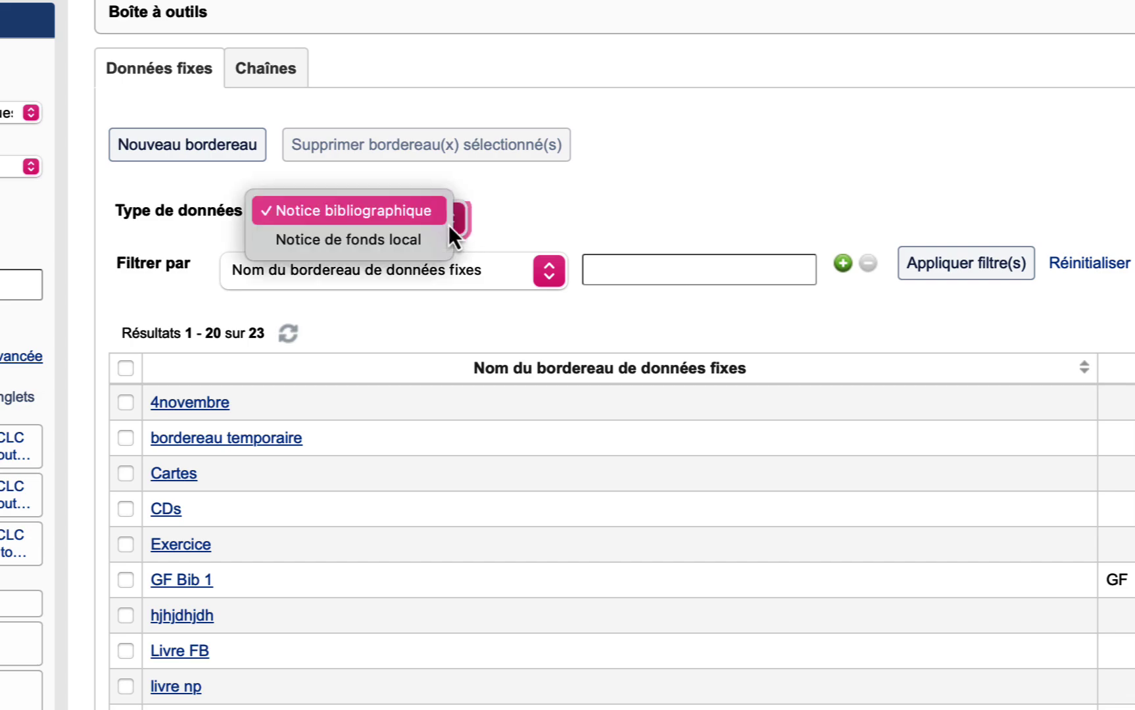
{"action": "left_click", "coordinate": [408, 216]}
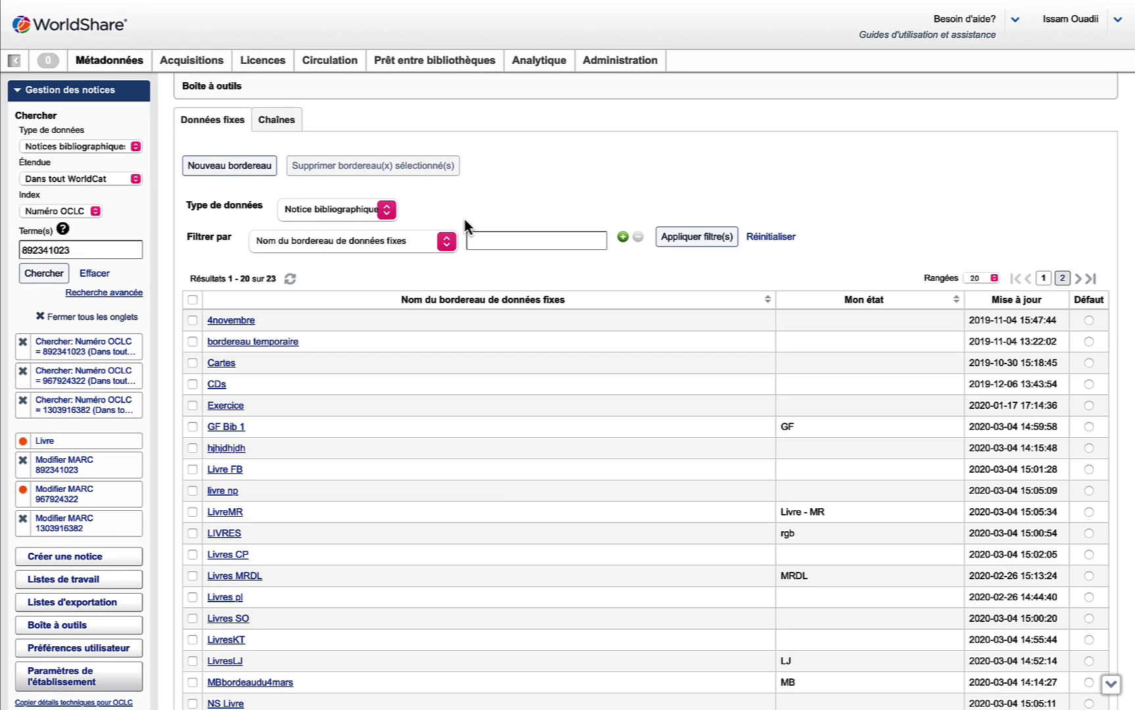
{"action": "left_click", "coordinate": [444, 244]}
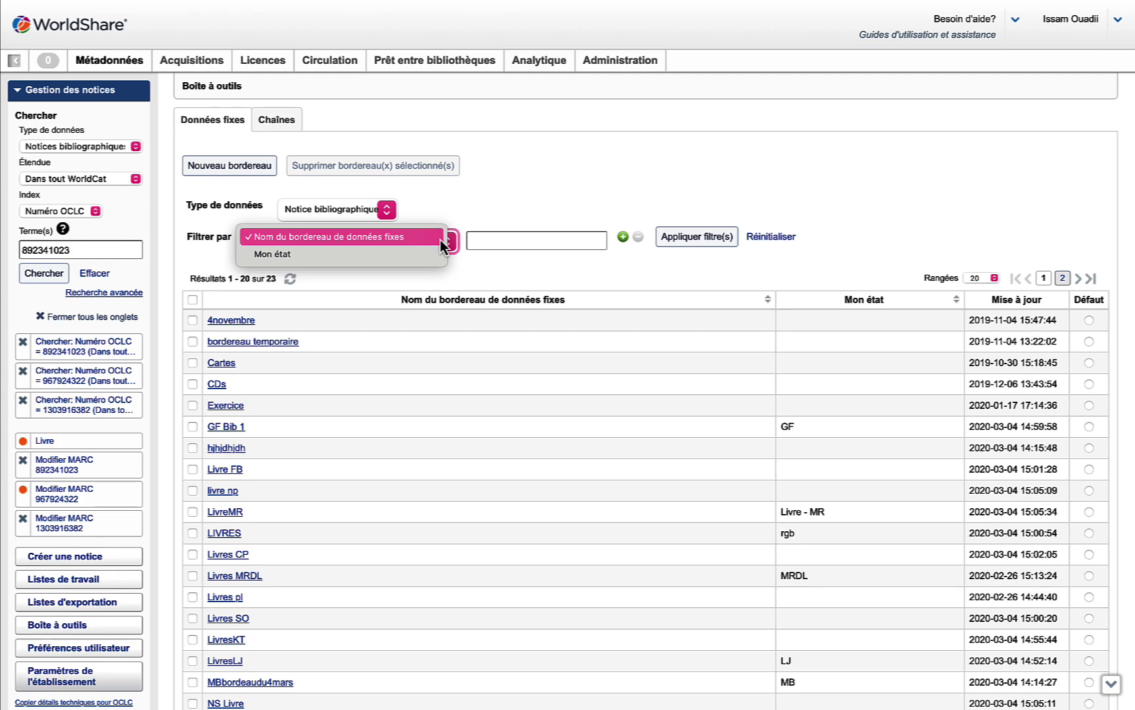
{"action": "left_click", "coordinate": [442, 238]}
Create a new bibliographic fixed data template with the RDA format and the material type Livre
{"action": "left_click", "coordinate": [260, 170]}
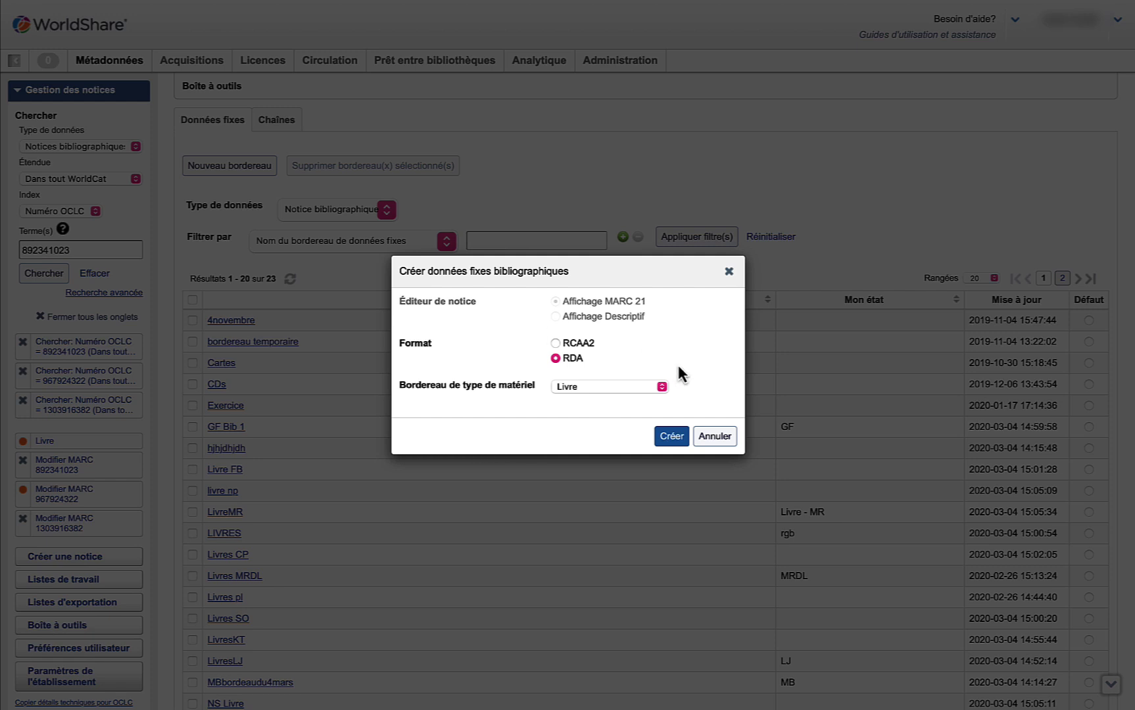
{"action": "left_click", "coordinate": [659, 387]}
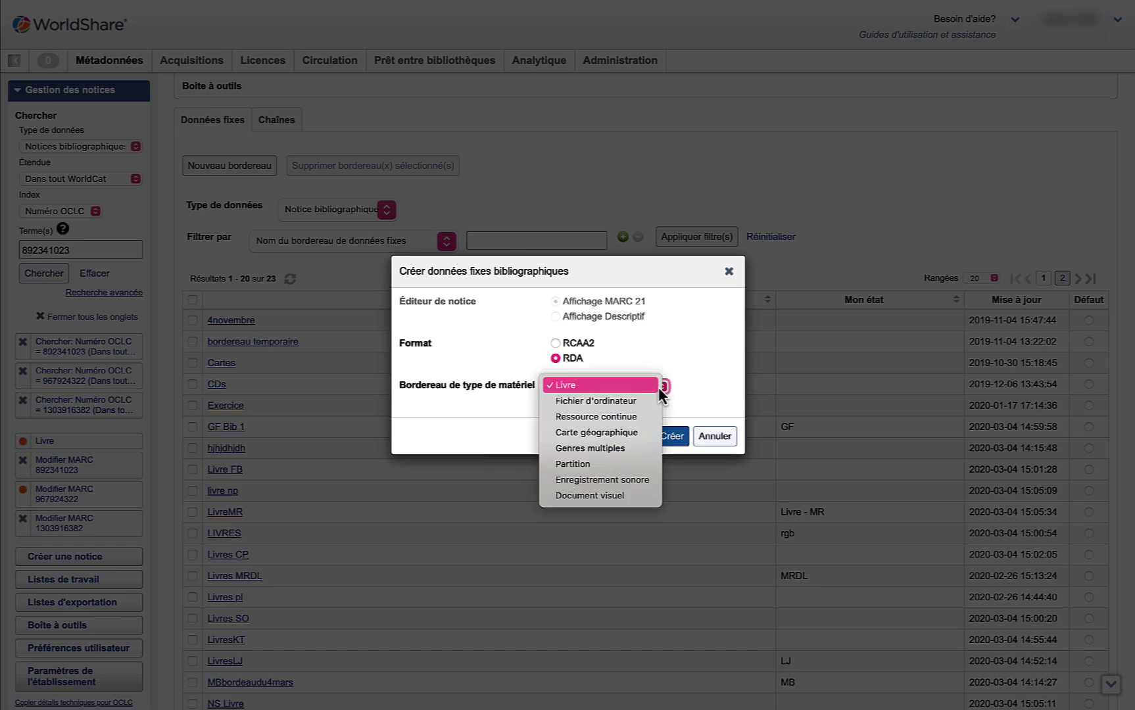
{"action": "left_click", "coordinate": [617, 386]}
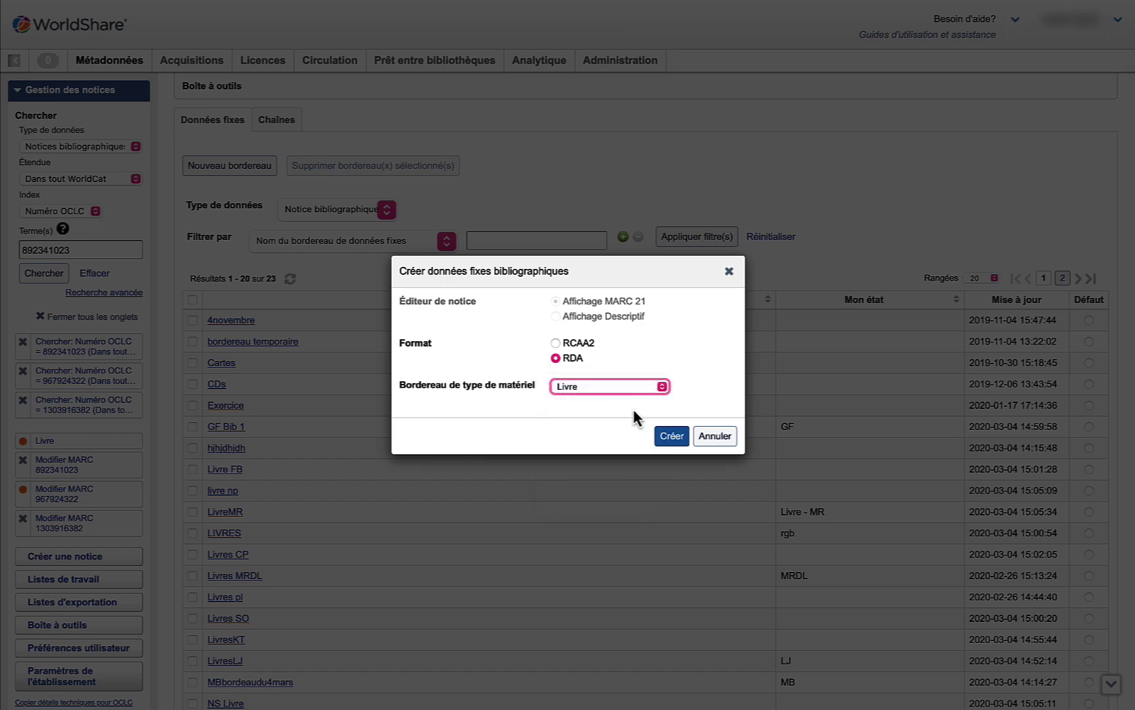
{"action": "left_click", "coordinate": [667, 436]}
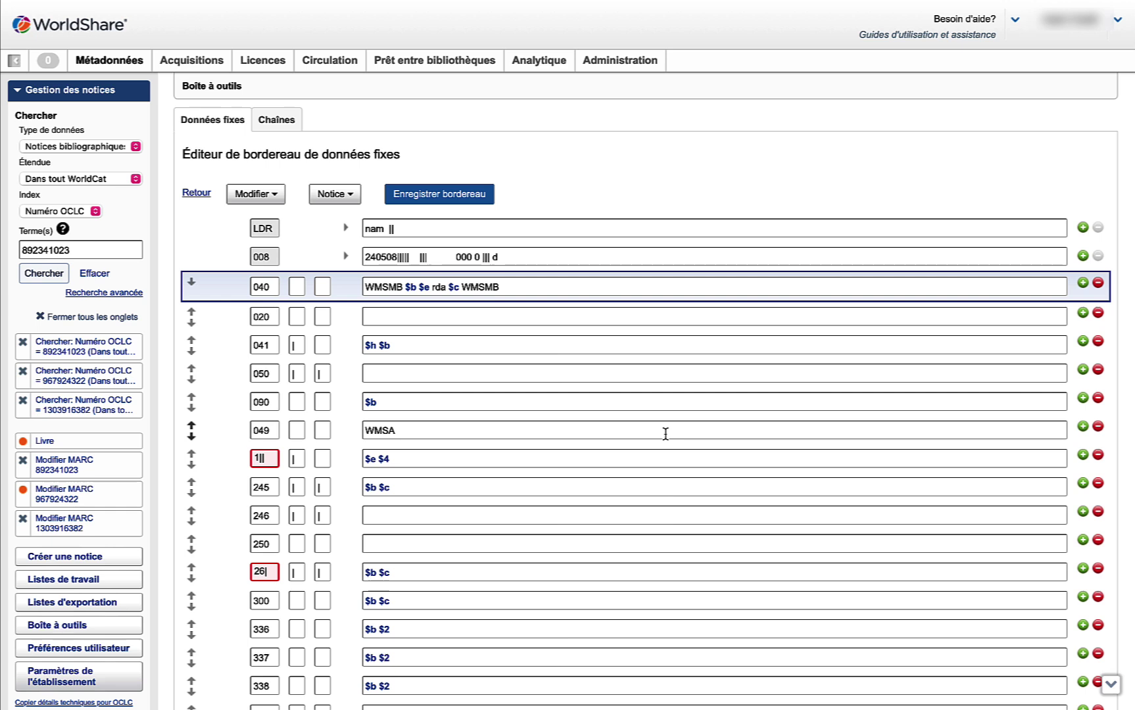
In the LDR field, set Niveau d'enregistrement to "' ' - Niveau complet" and Forme de catalogage descriptif to "i - Ponctuation ISBD comprise"
{"action": "left_click", "coordinate": [346, 227]}
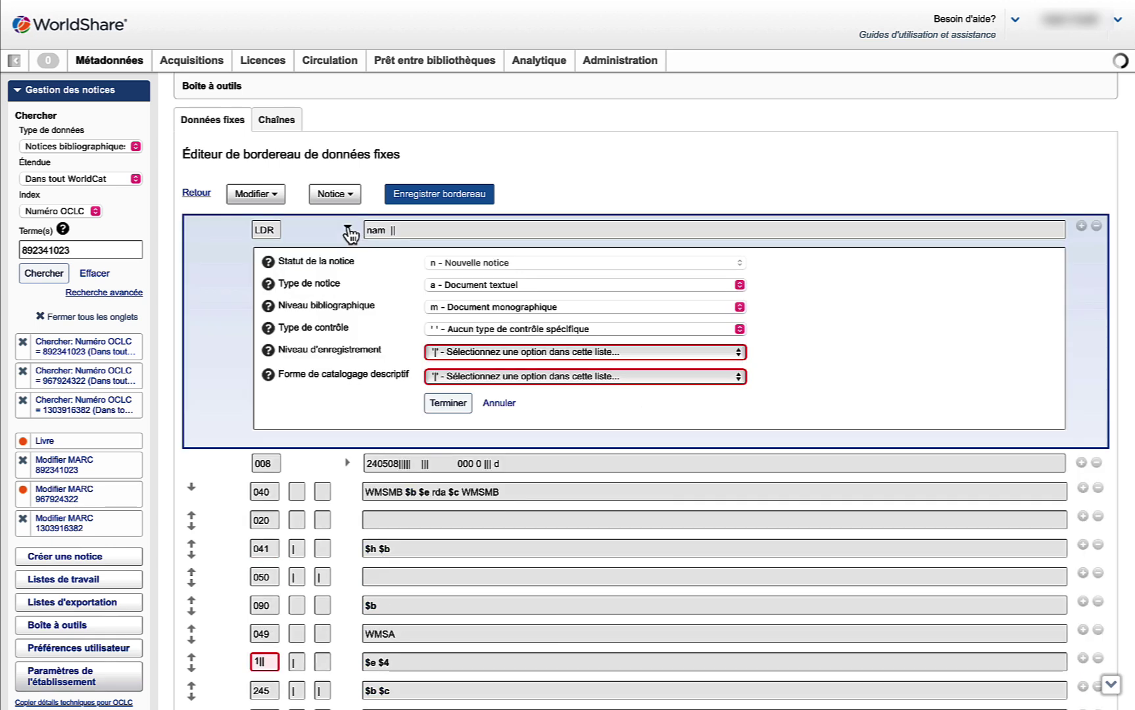
{"action": "left_click", "coordinate": [720, 353]}
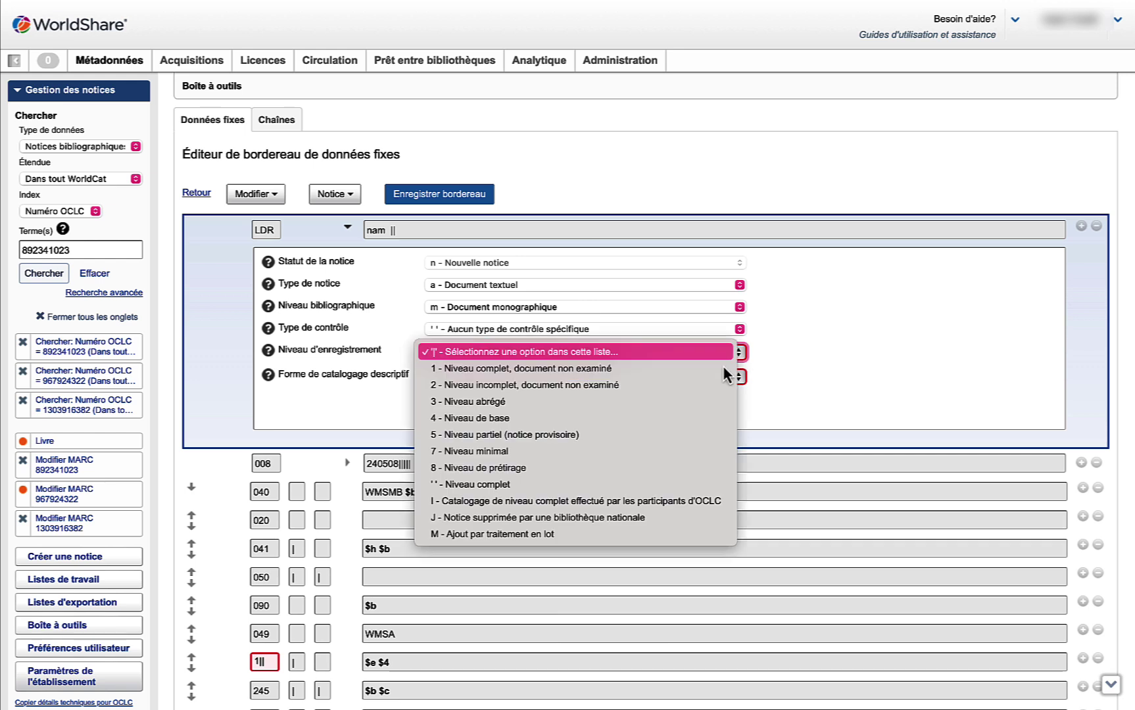
{"action": "left_click", "coordinate": [580, 485]}
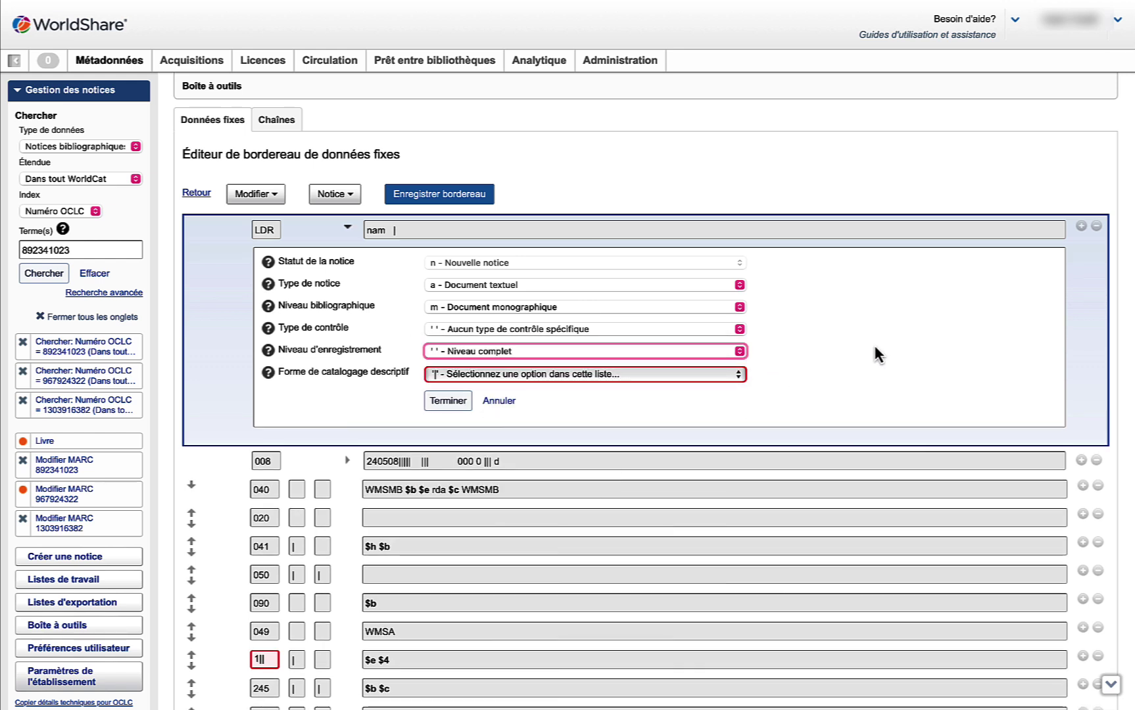
{"action": "left_click", "coordinate": [739, 374]}
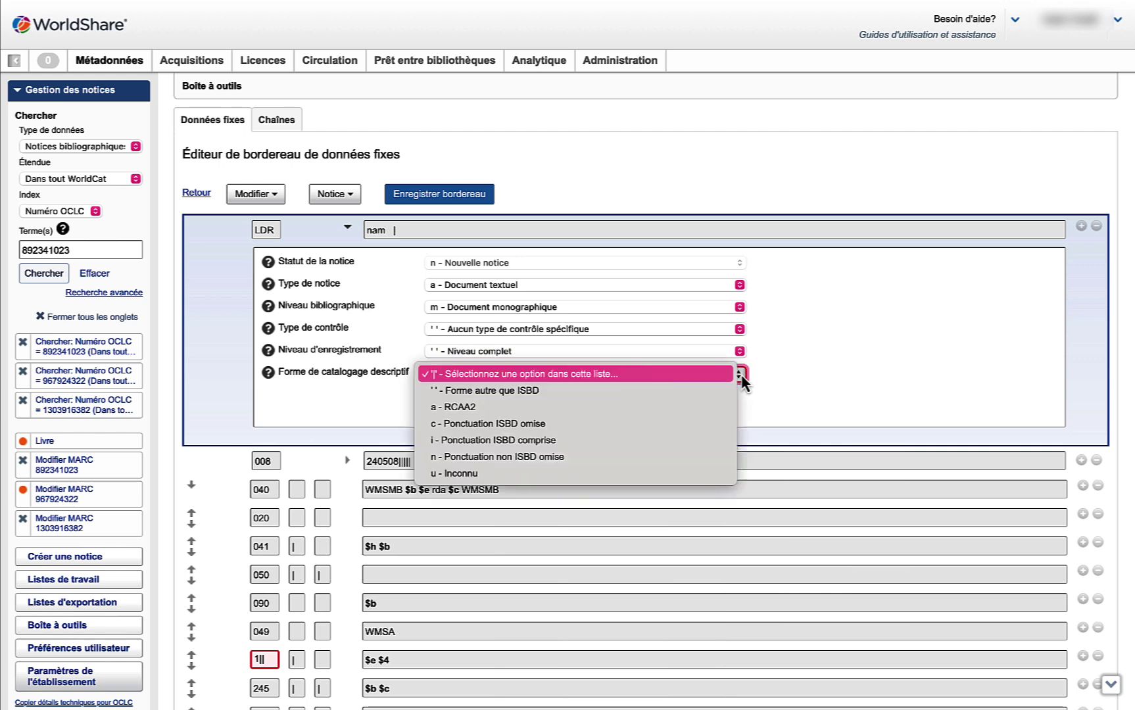
{"action": "left_click", "coordinate": [620, 440]}
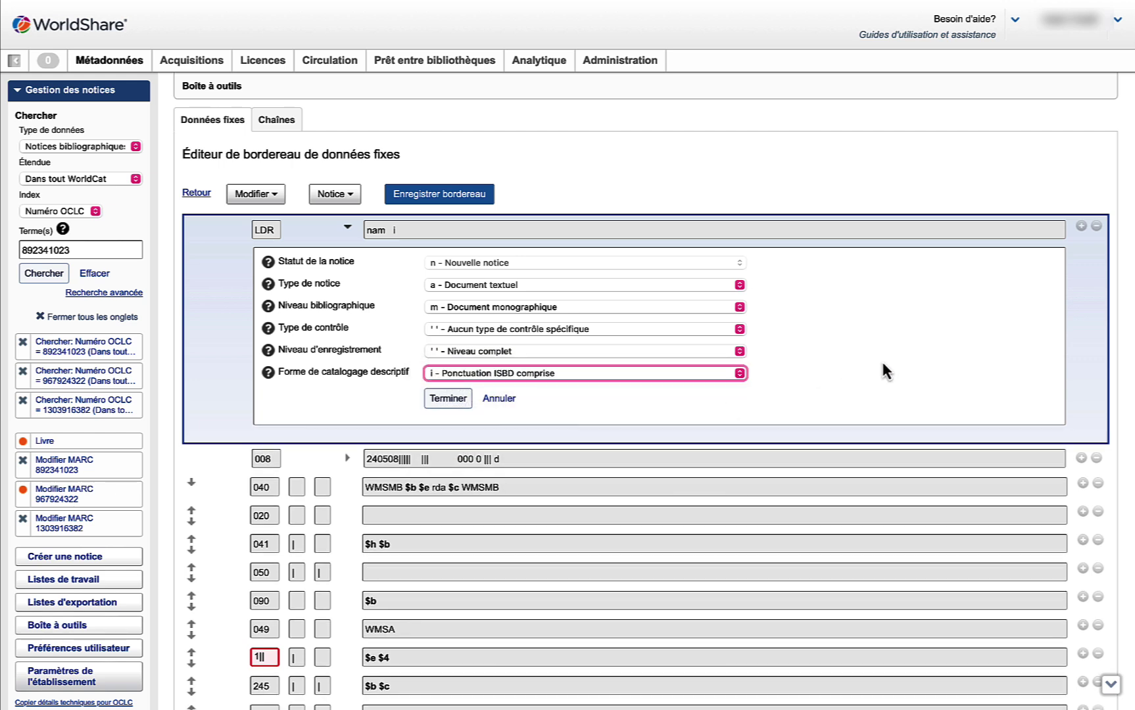
{"action": "left_click", "coordinate": [881, 364]}
{"action": "left_click", "coordinate": [453, 399]}
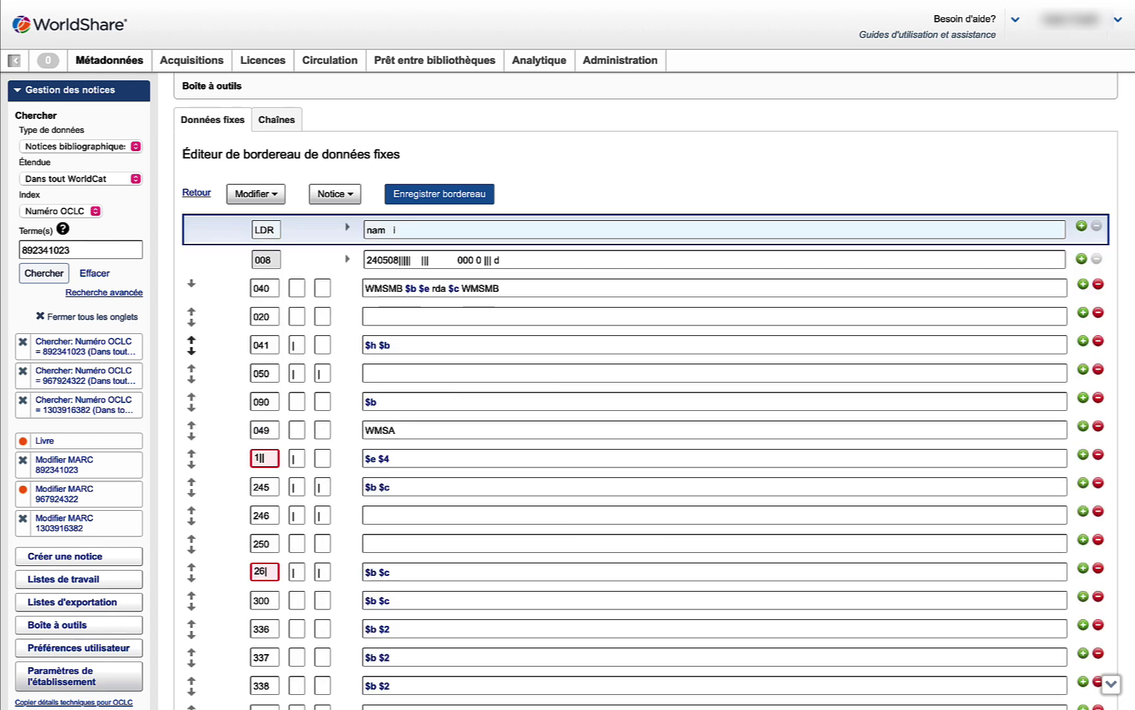
In field 008, set Type de date ou statut de publication to "s - Date unique de publication connue ou probable"
{"action": "left_click", "coordinate": [347, 259]}
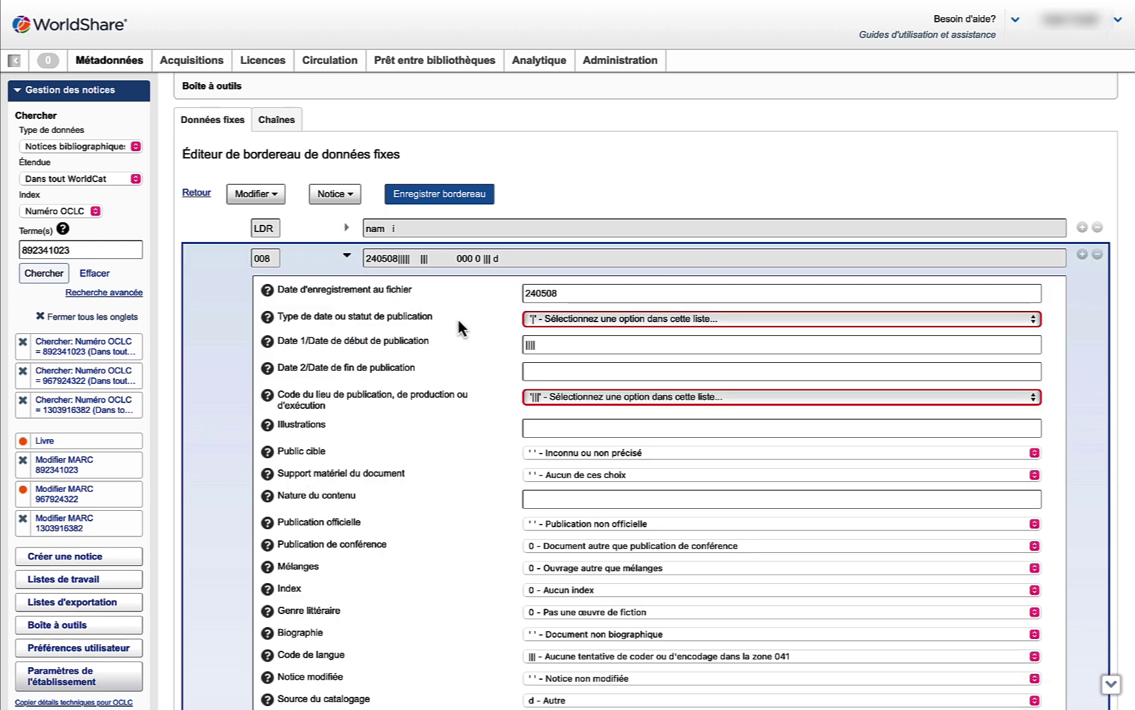
{"action": "left_click", "coordinate": [845, 324]}
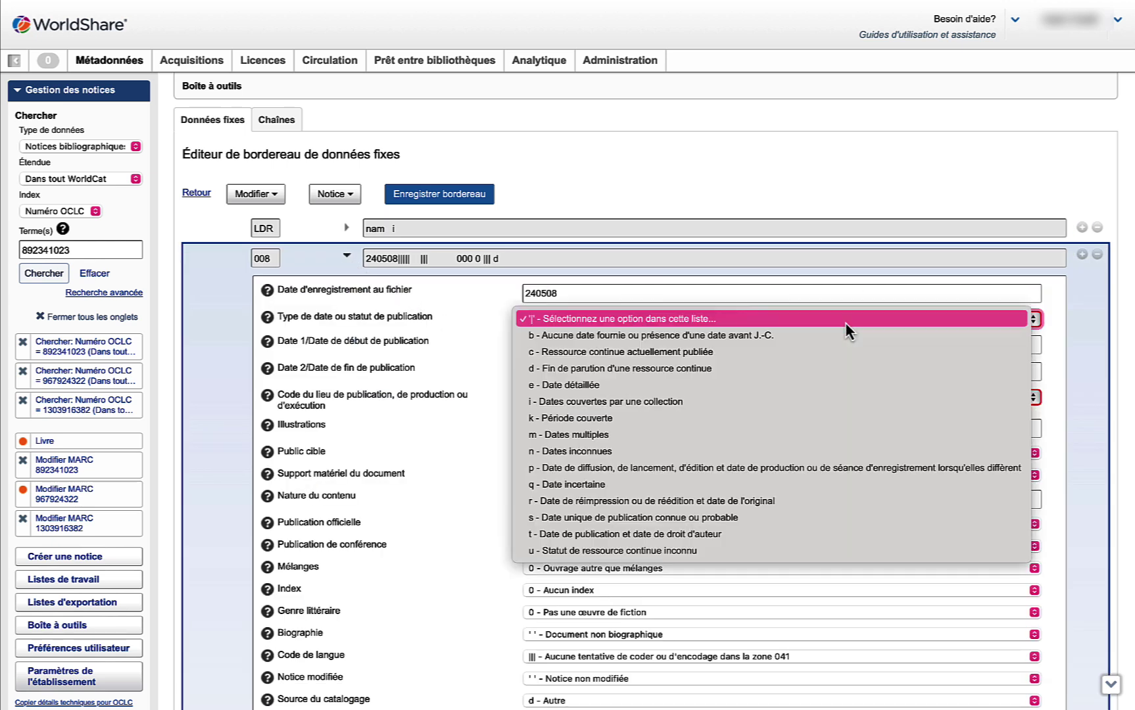
{"action": "left_click", "coordinate": [690, 517]}
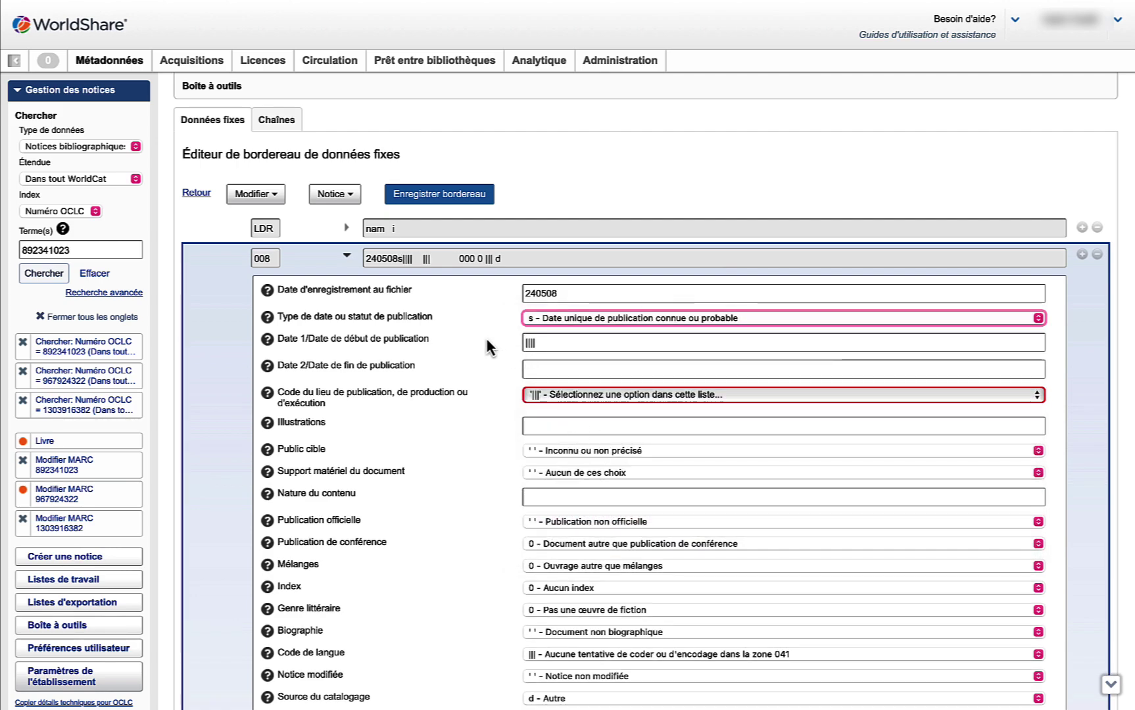
{"action": "left_click", "coordinate": [487, 339]}
{"action": "scroll", "coordinate": [462, 430], "scroll_direction": "down", "scroll_amount": 10}
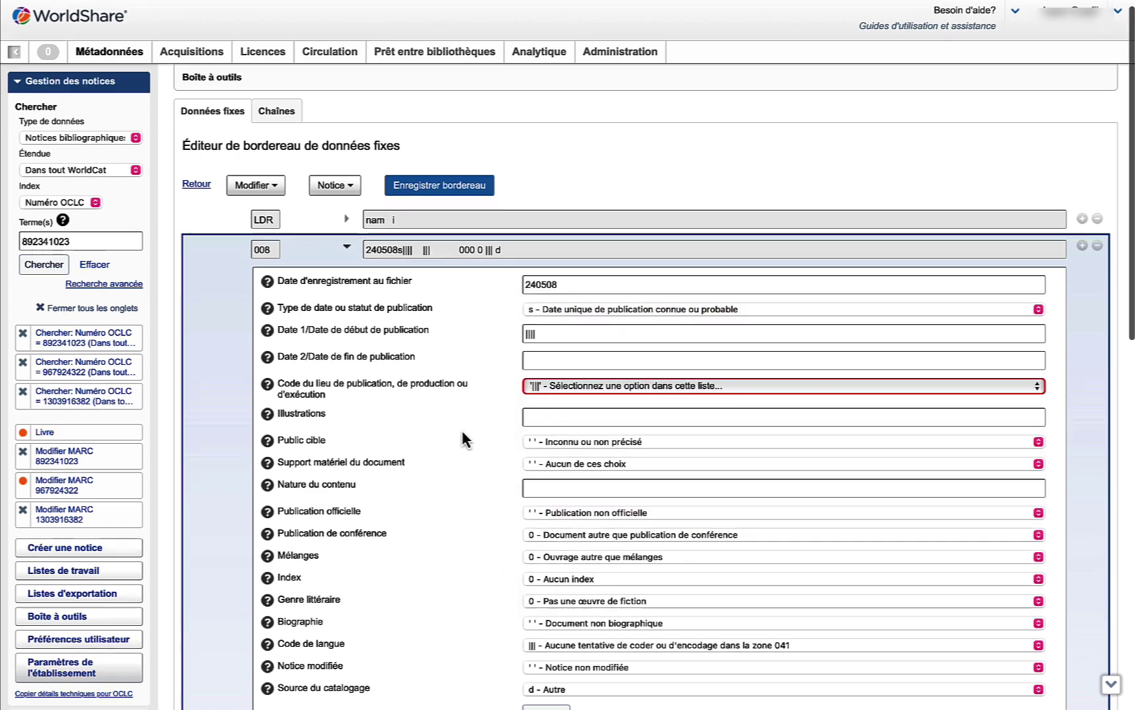
{"action": "scroll", "coordinate": [462, 429], "scroll_direction": "up", "scroll_amount": 5}
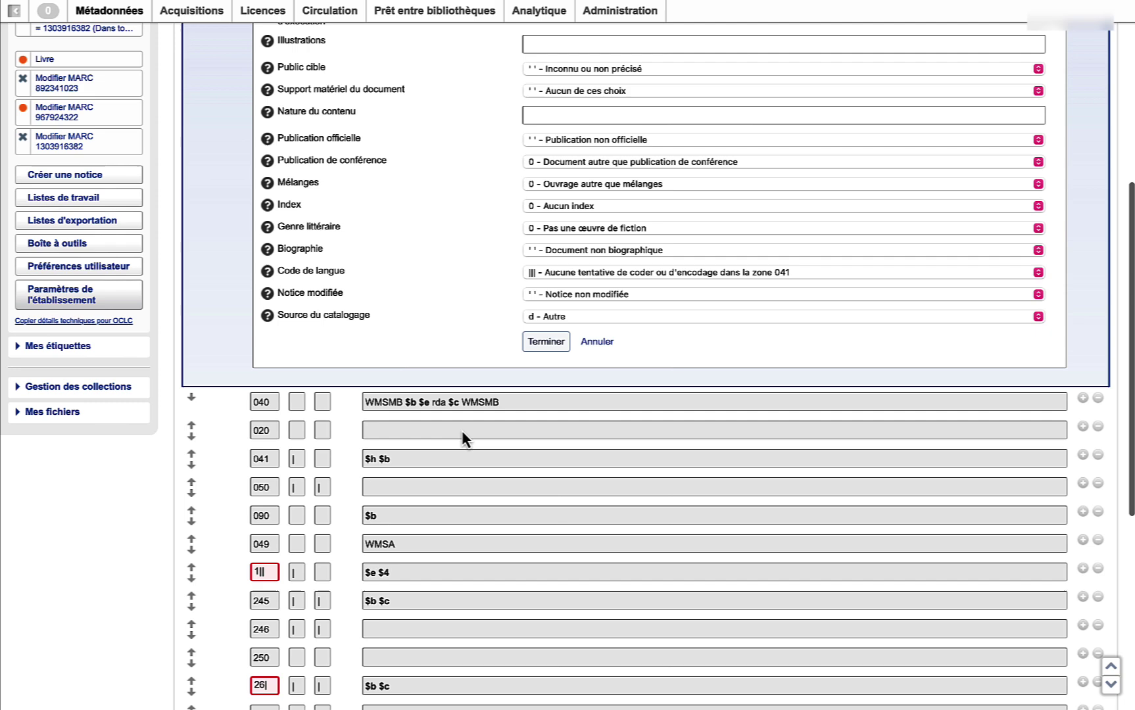
{"action": "left_click", "coordinate": [543, 343]}
Replace the 5|| field below 546 with the 500 field string "Ce document se trouve dans la section derrière le comptoir.", found by searching "comptoir"
{"action": "scroll", "coordinate": [293, 428], "scroll_direction": "up", "scroll_amount": 4}
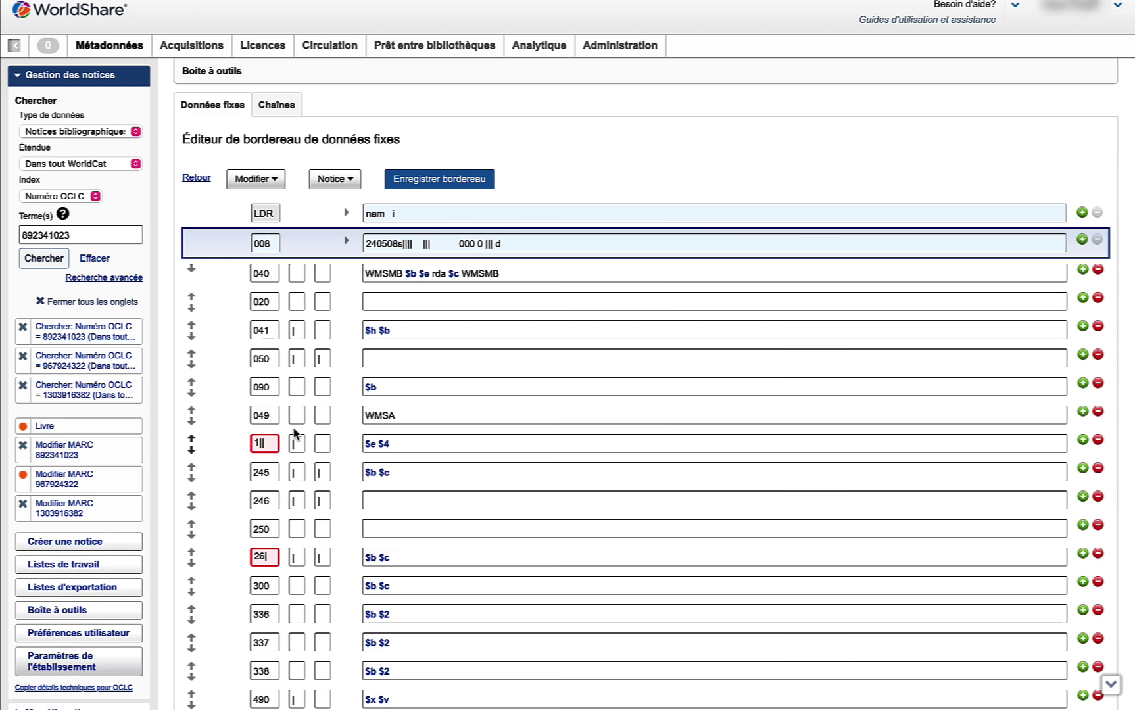
{"action": "scroll", "coordinate": [293, 432], "scroll_direction": "down", "scroll_amount": 5}
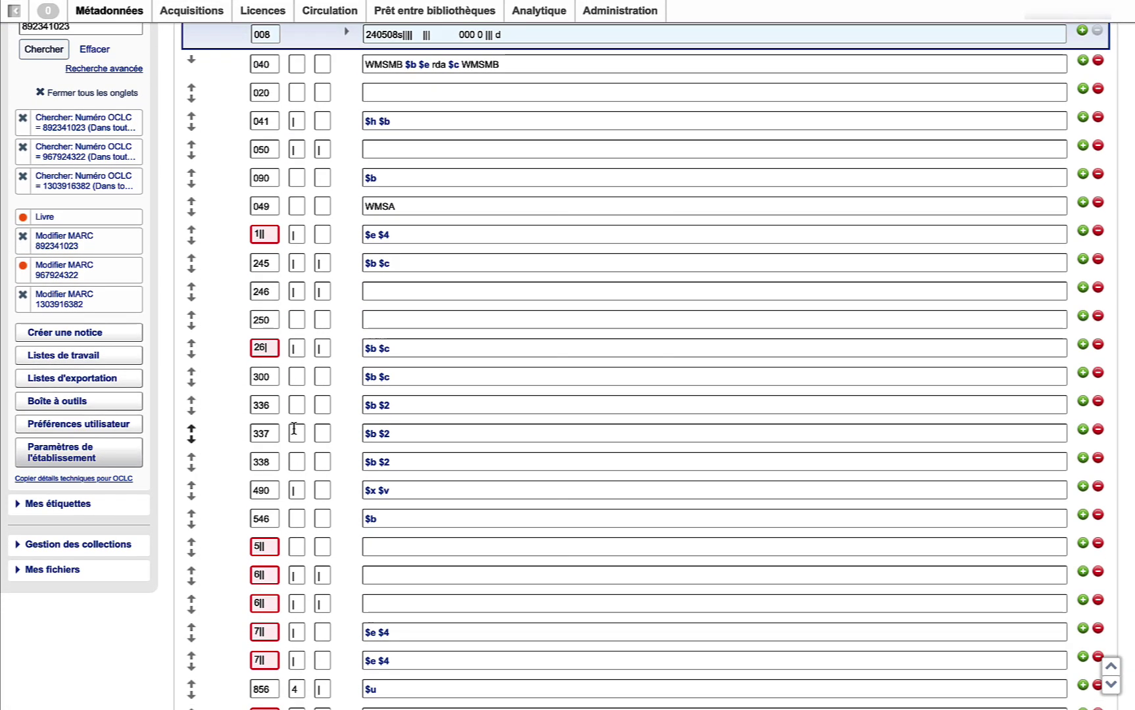
{"action": "left_click", "coordinate": [251, 547]}
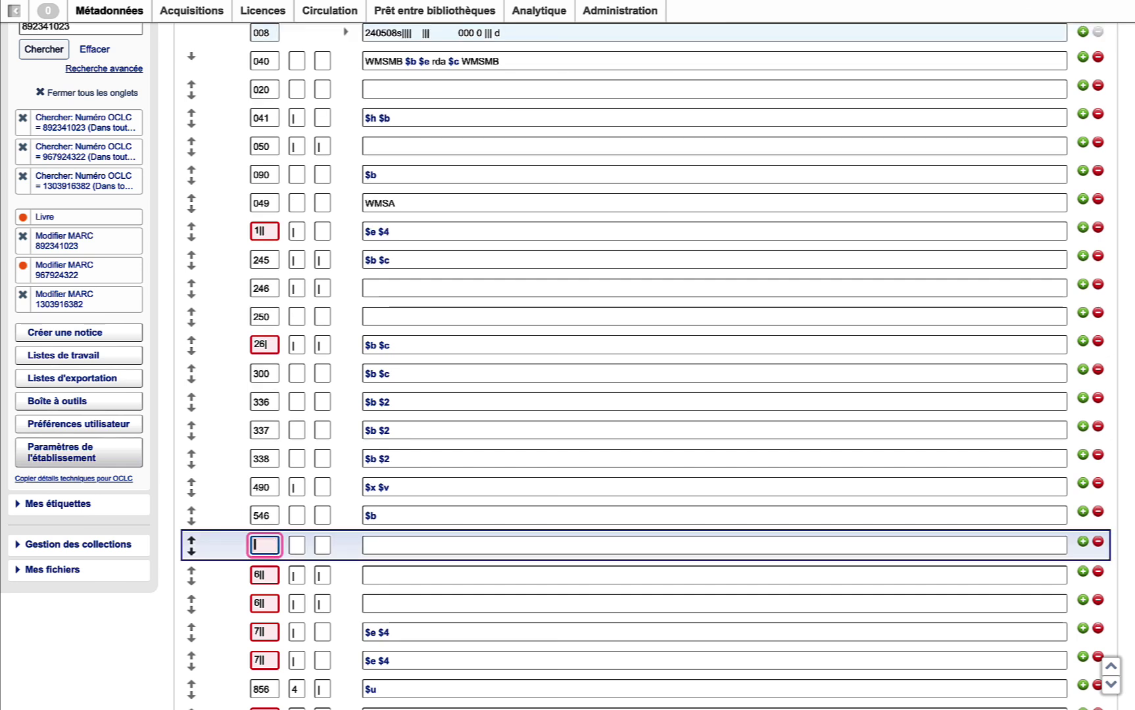
{"action": "right_click", "coordinate": [256, 545]}
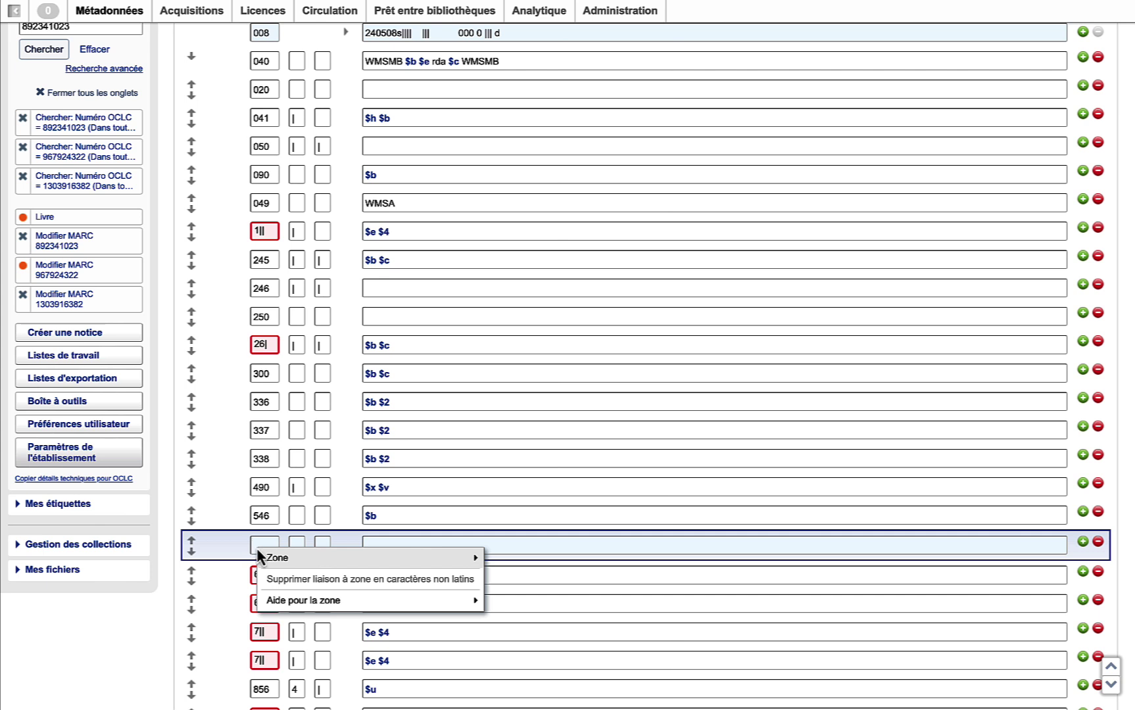
{"action": "mouse_move", "coordinate": [470, 558]}
{"action": "left_click", "coordinate": [531, 617]}
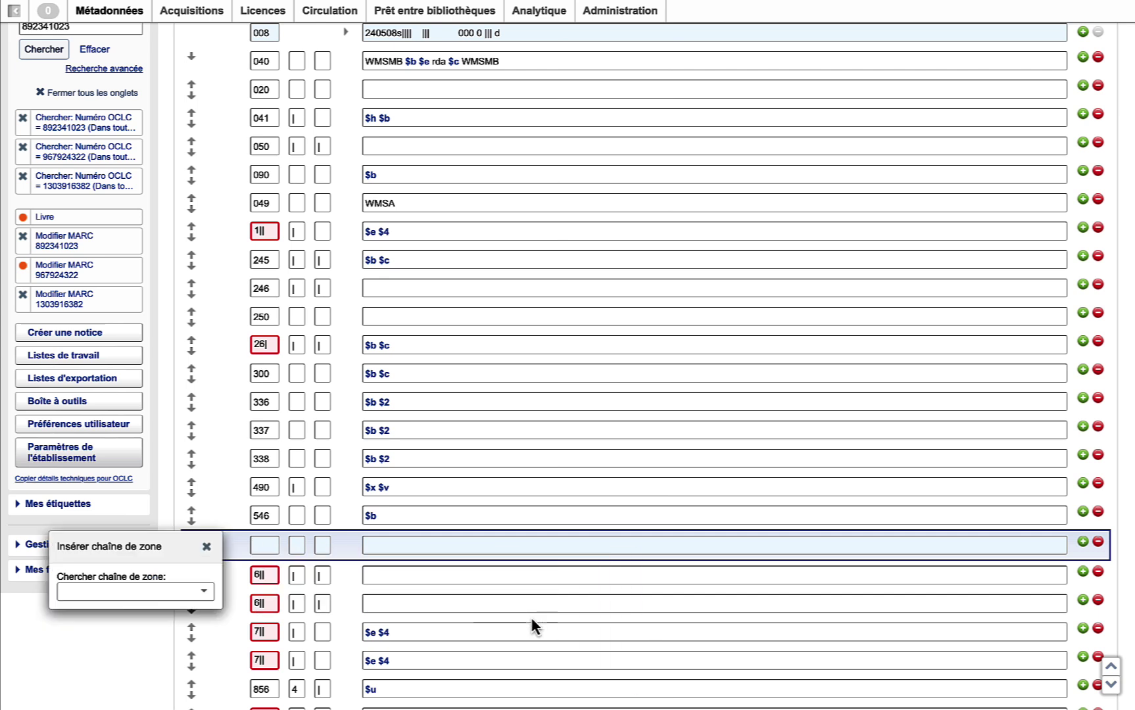
{"action": "left_click", "coordinate": [148, 594]}
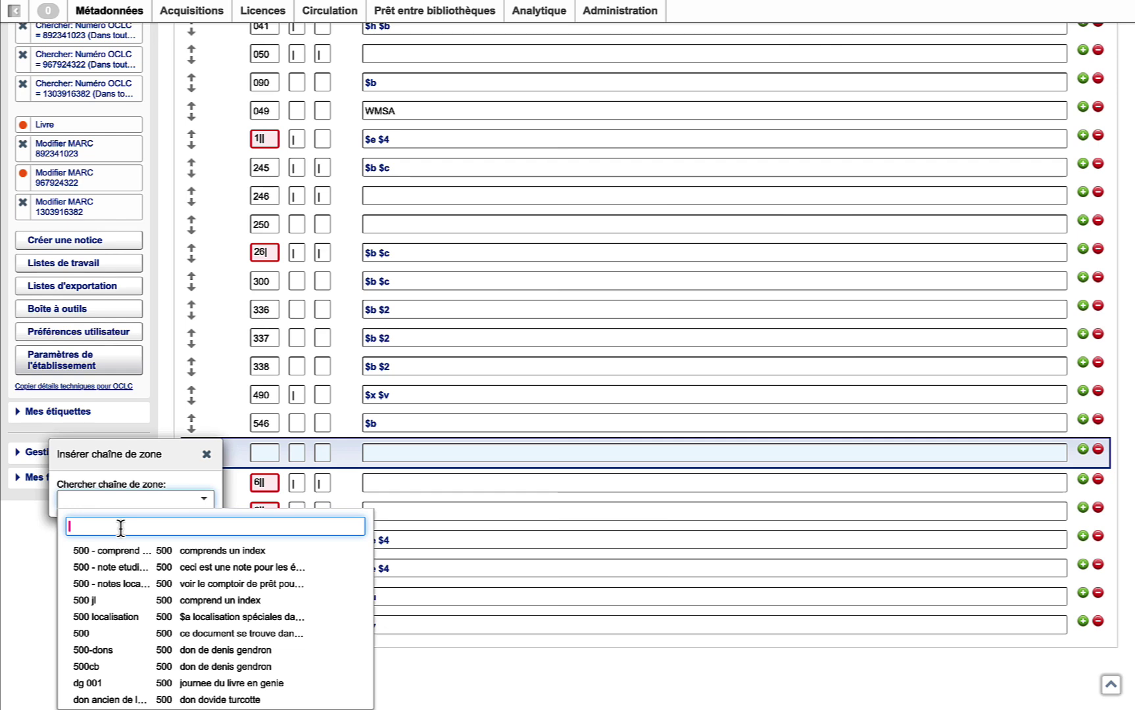
{"action": "type", "text": "comptoir"}
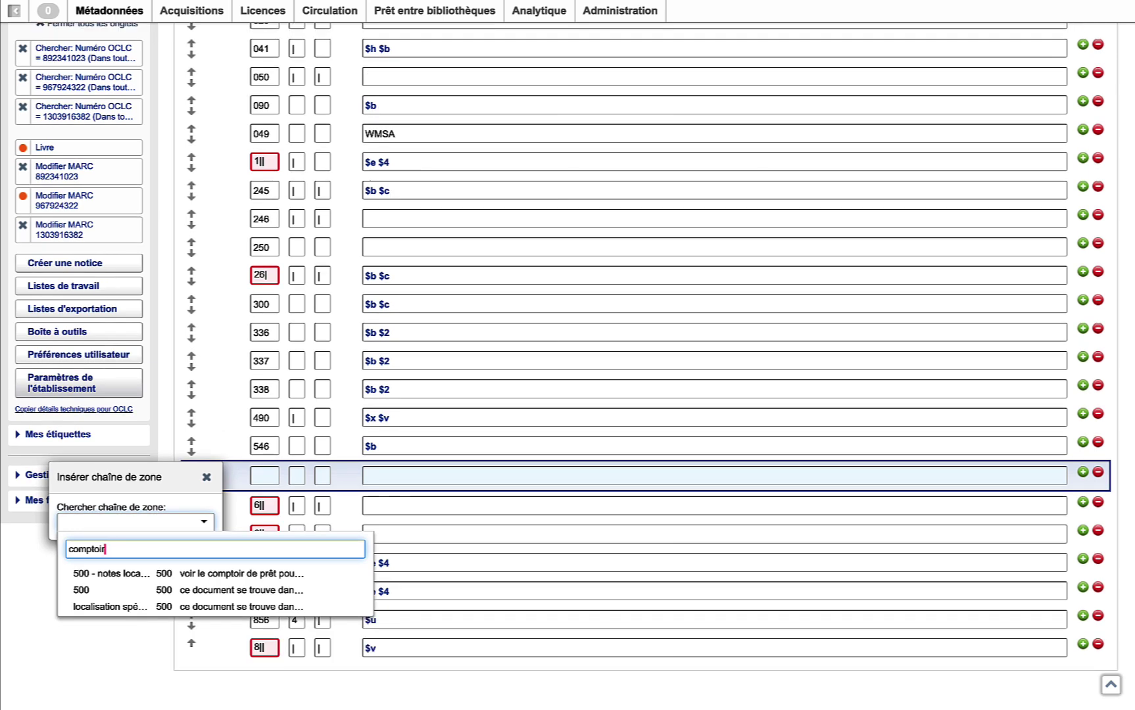
{"action": "left_click", "coordinate": [214, 607]}
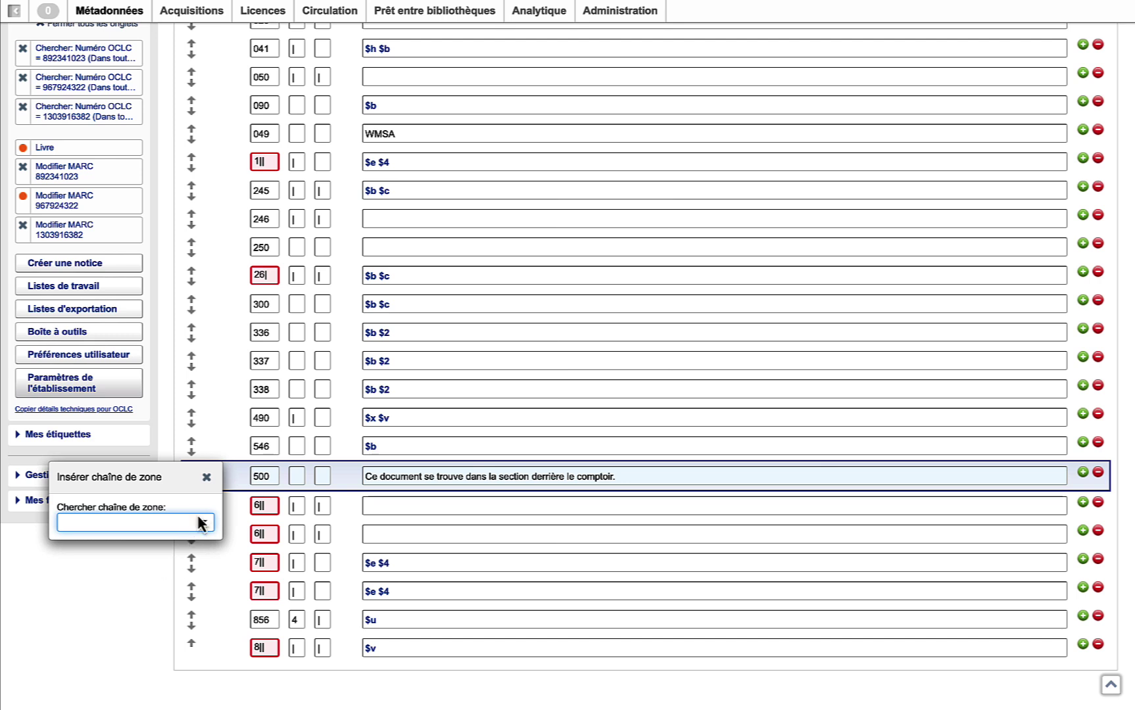
{"action": "left_click", "coordinate": [206, 477]}
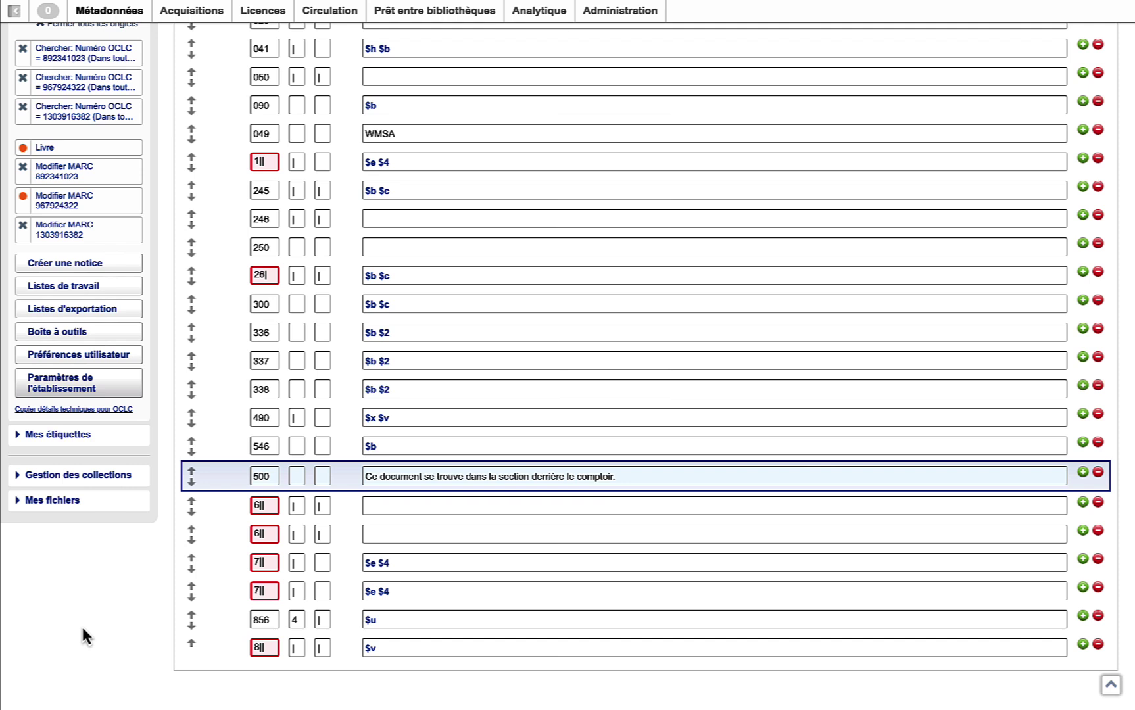
Add a field below 500 and insert the 590 field string "dons élèves" (Collection des dons des anciens élèves) into it
{"action": "left_click", "coordinate": [1081, 472]}
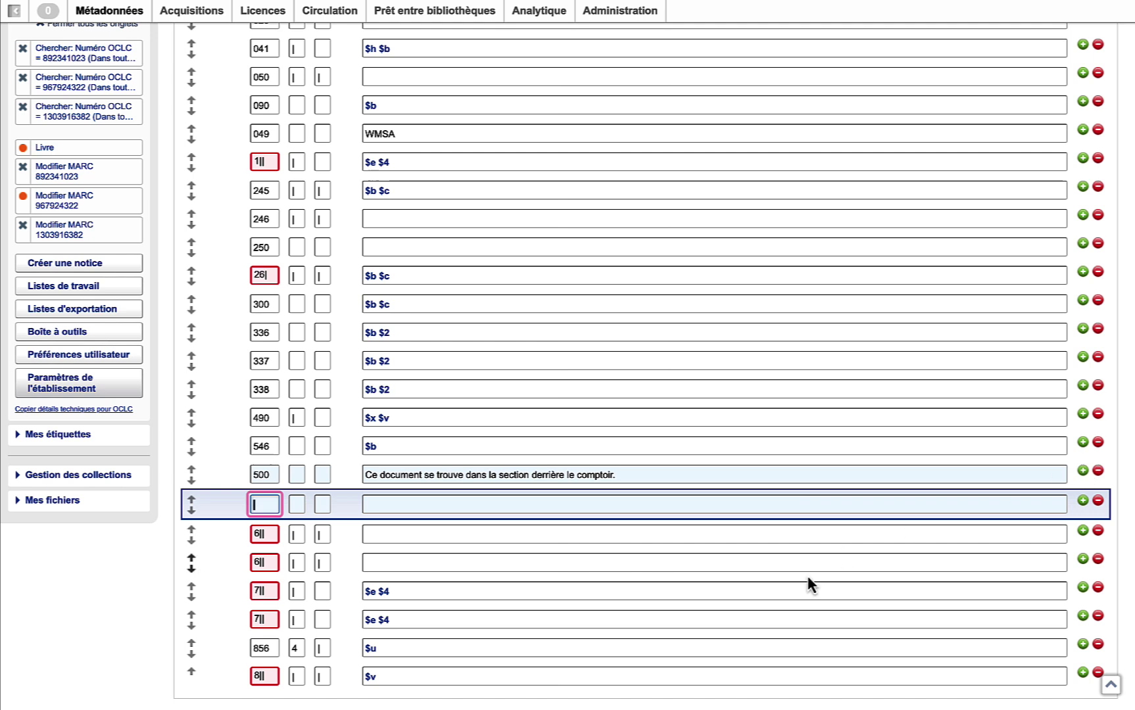
{"action": "right_click", "coordinate": [265, 505]}
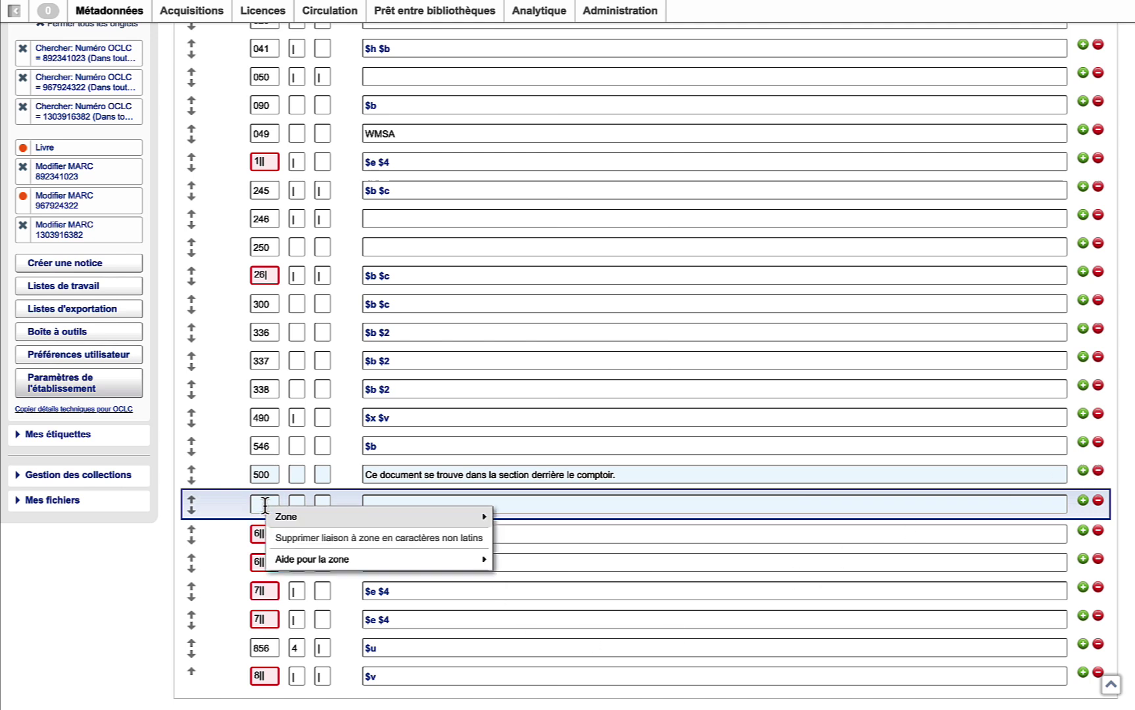
{"action": "mouse_move", "coordinate": [370, 517]}
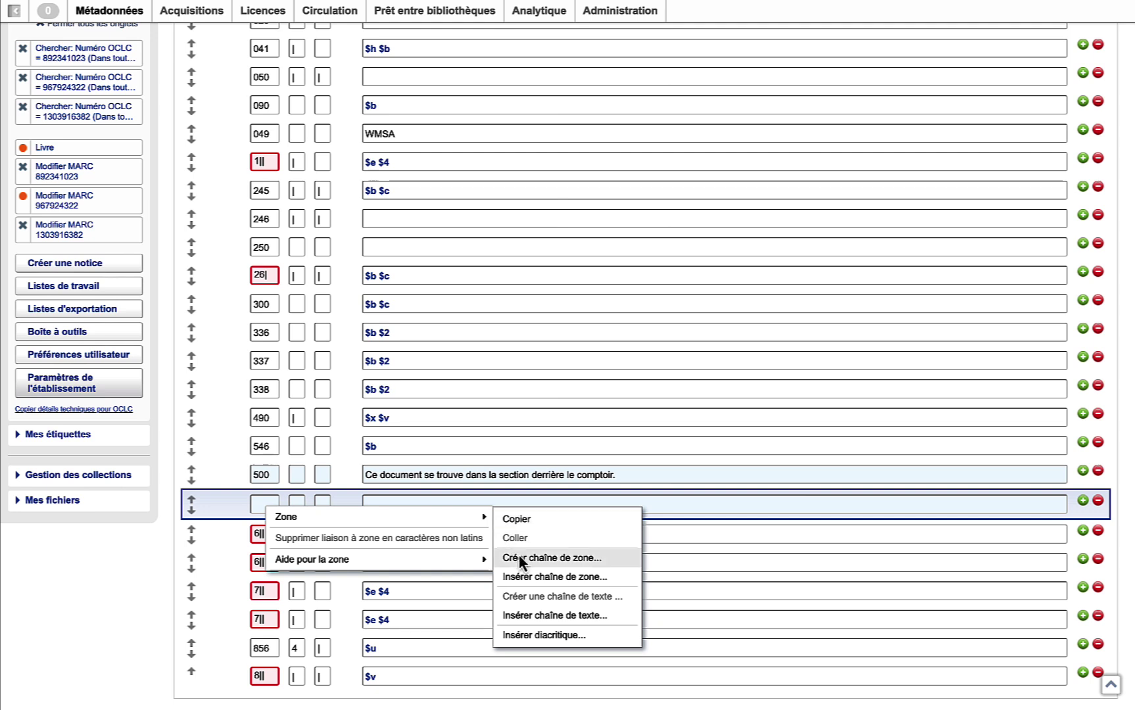
{"action": "left_click", "coordinate": [532, 576]}
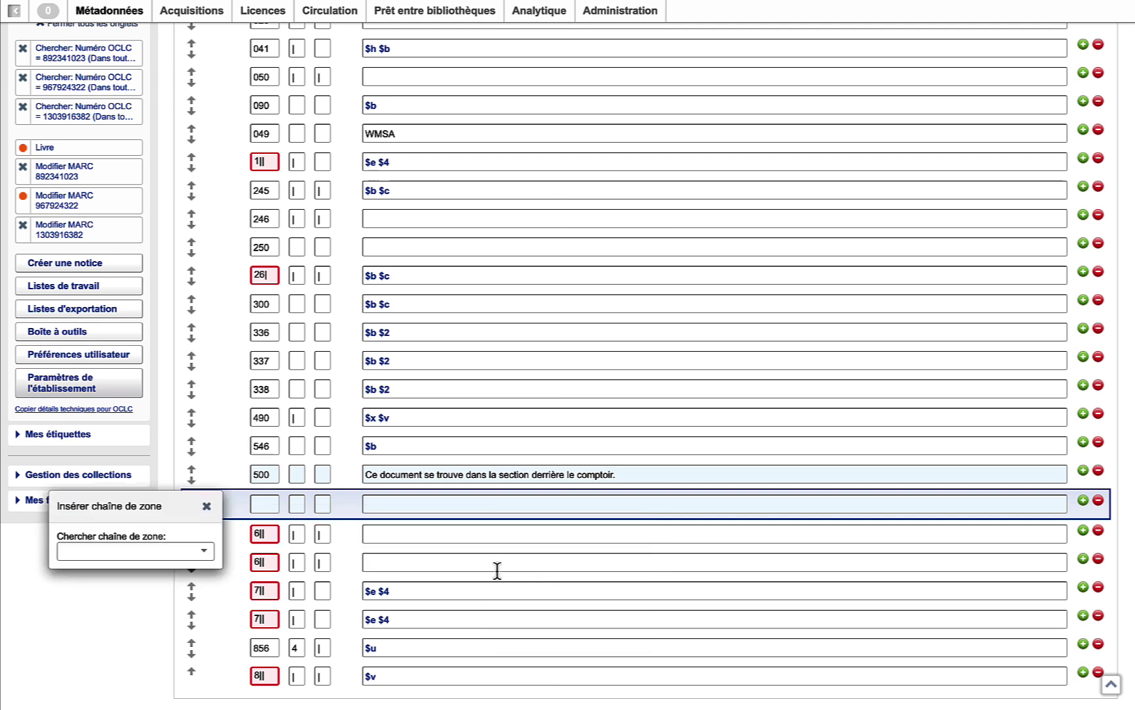
{"action": "left_click", "coordinate": [137, 558]}
{"action": "type", "text": "590"}
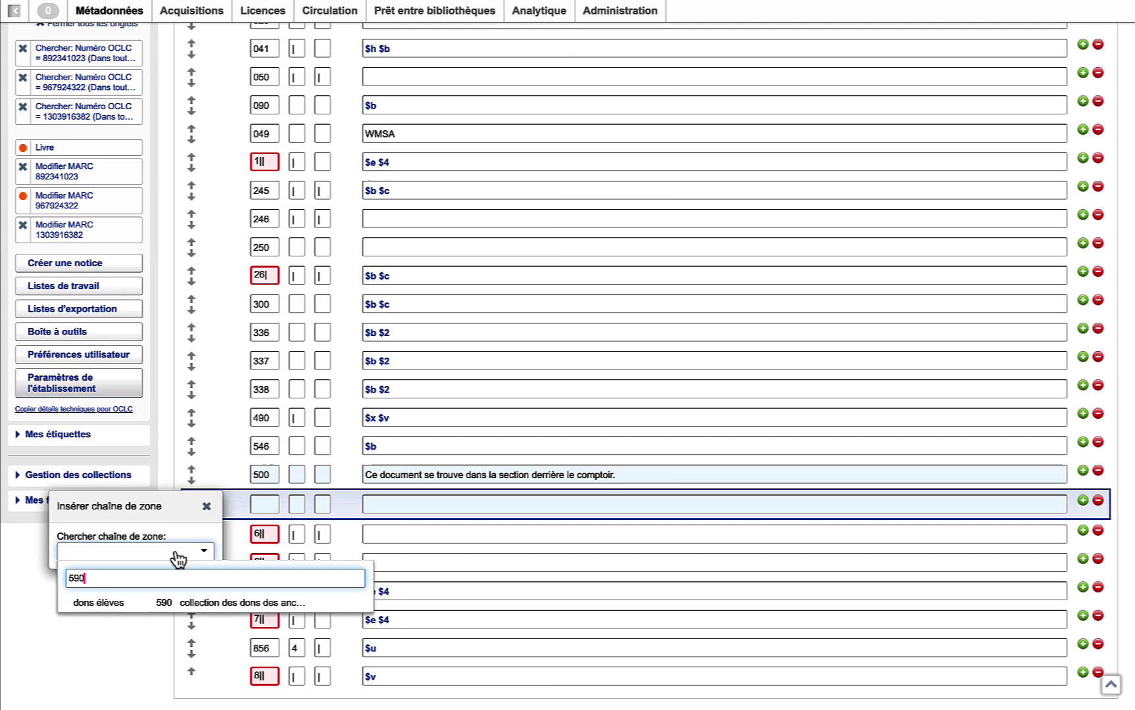
{"action": "left_click", "coordinate": [241, 602]}
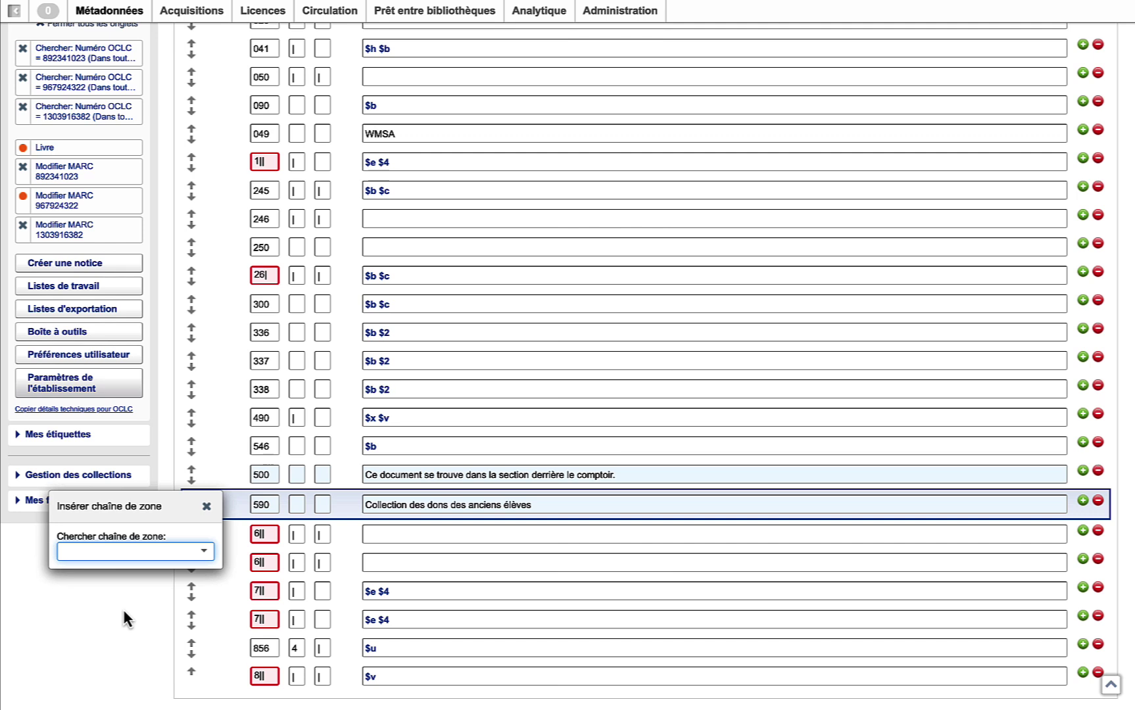
{"action": "left_click", "coordinate": [207, 506]}
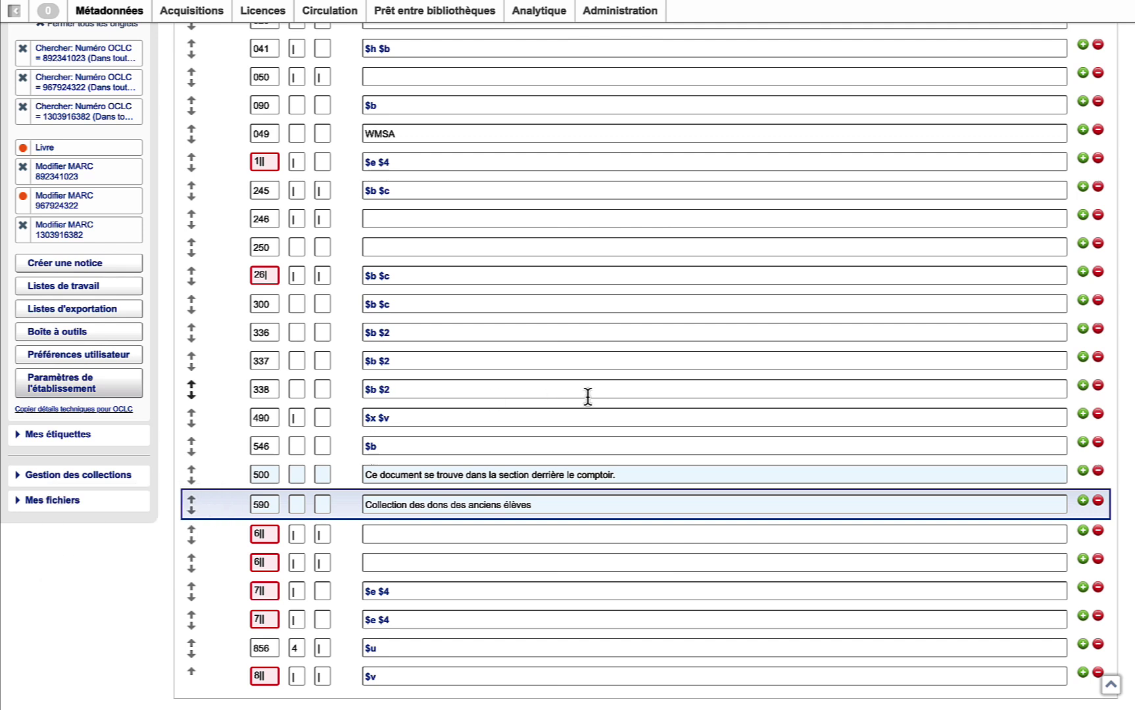
Change the first 6|| field's tag to 650 and set its second indicator to 6
{"action": "left_click", "coordinate": [268, 536]}
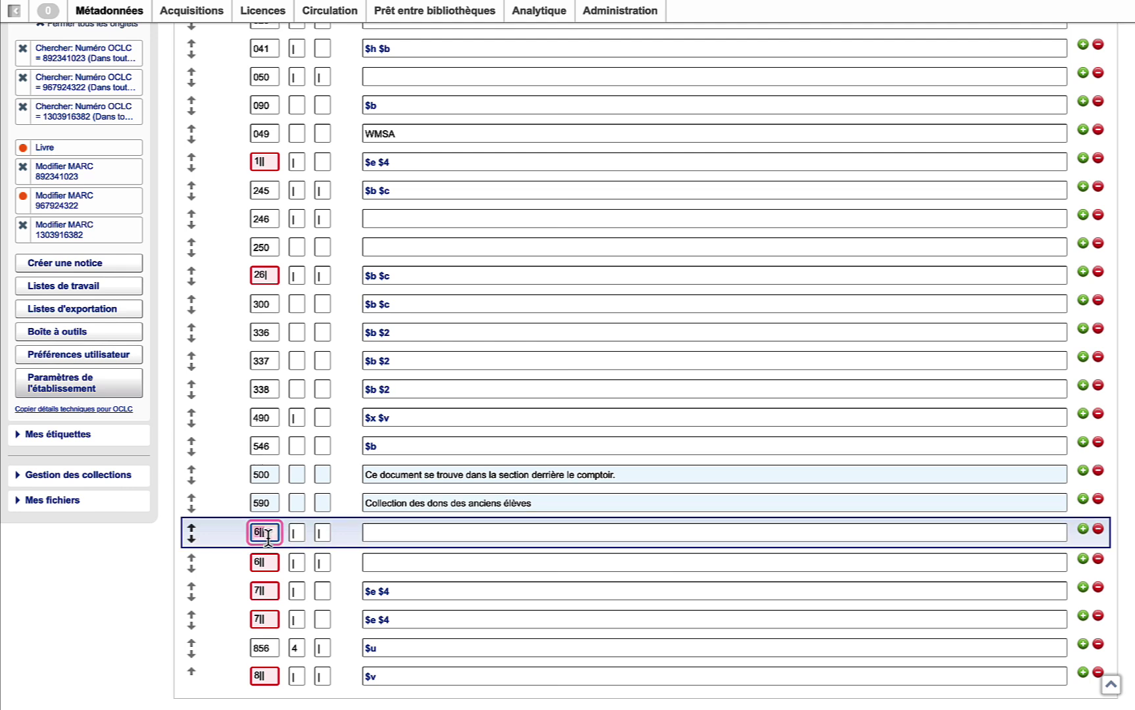
{"action": "type", "text": "650"}
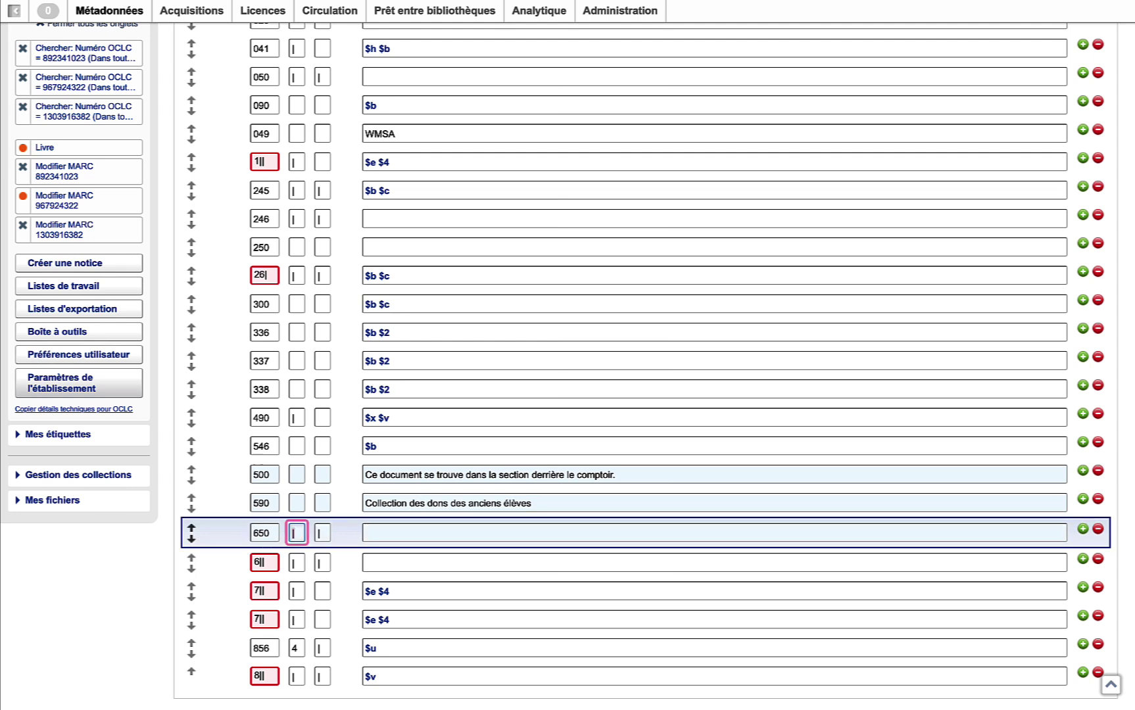
{"action": "key", "text": "Tab"}
{"action": "type", "text": "6"}
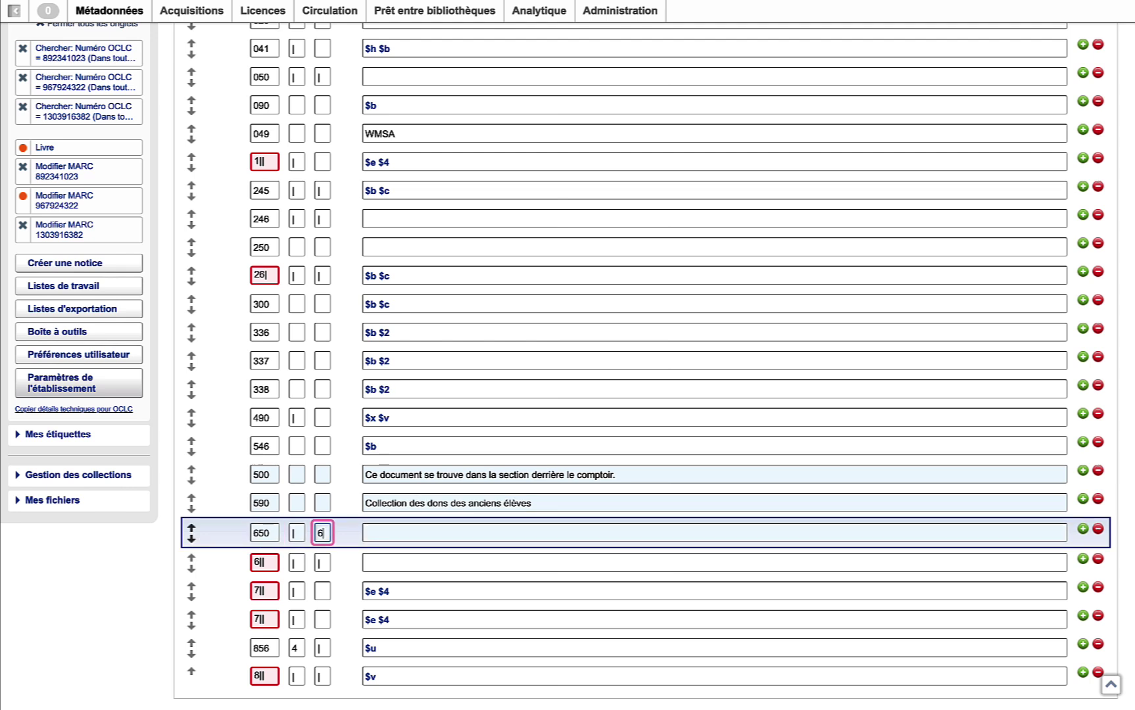
{"action": "key", "text": "Tab"}
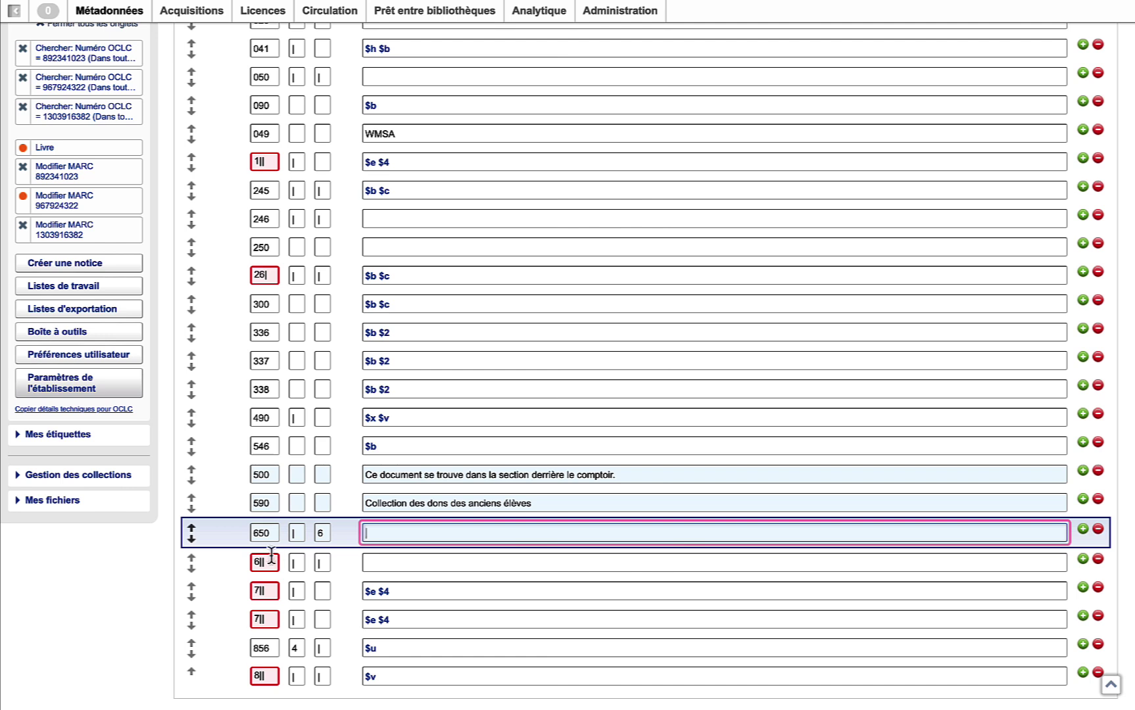
Insert the text string "droit" ($x Procédure pénale) into the 650 field
{"action": "right_click", "coordinate": [372, 532]}
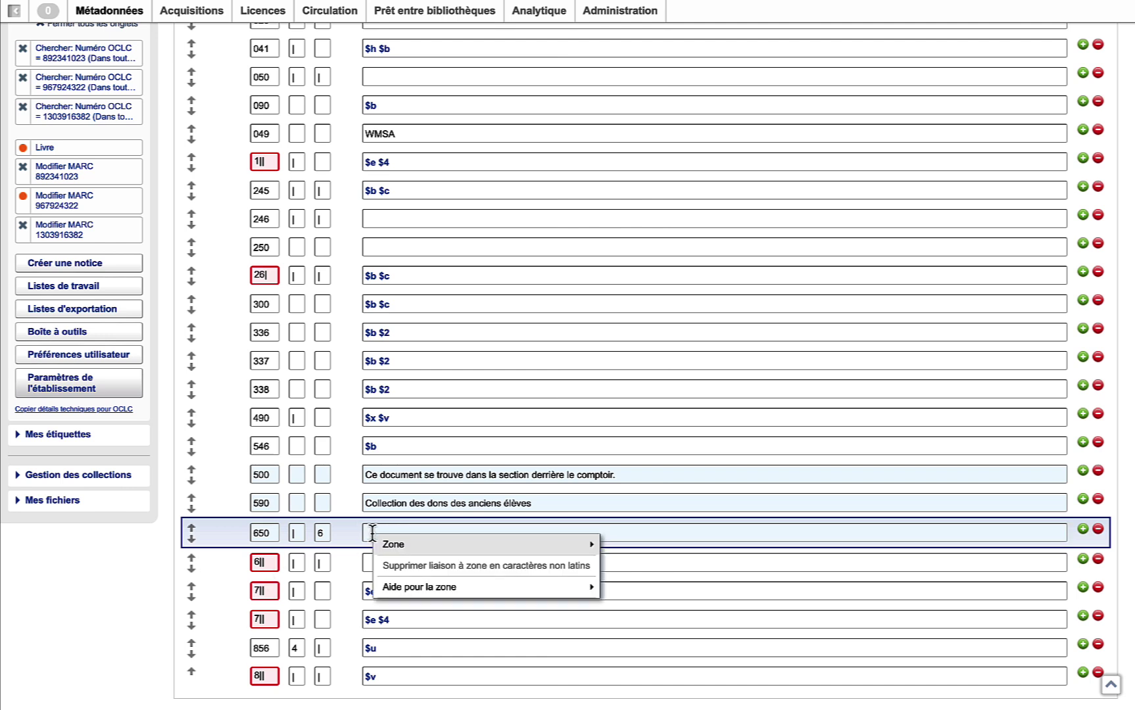
{"action": "mouse_move", "coordinate": [465, 542]}
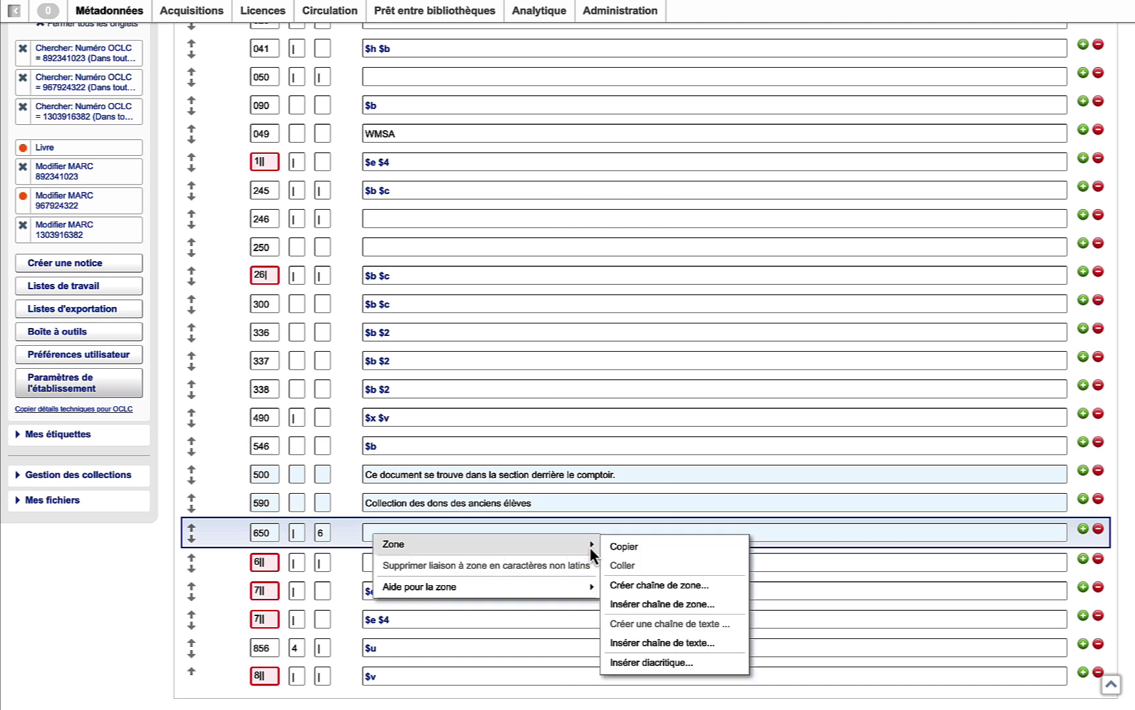
{"action": "left_click", "coordinate": [646, 643]}
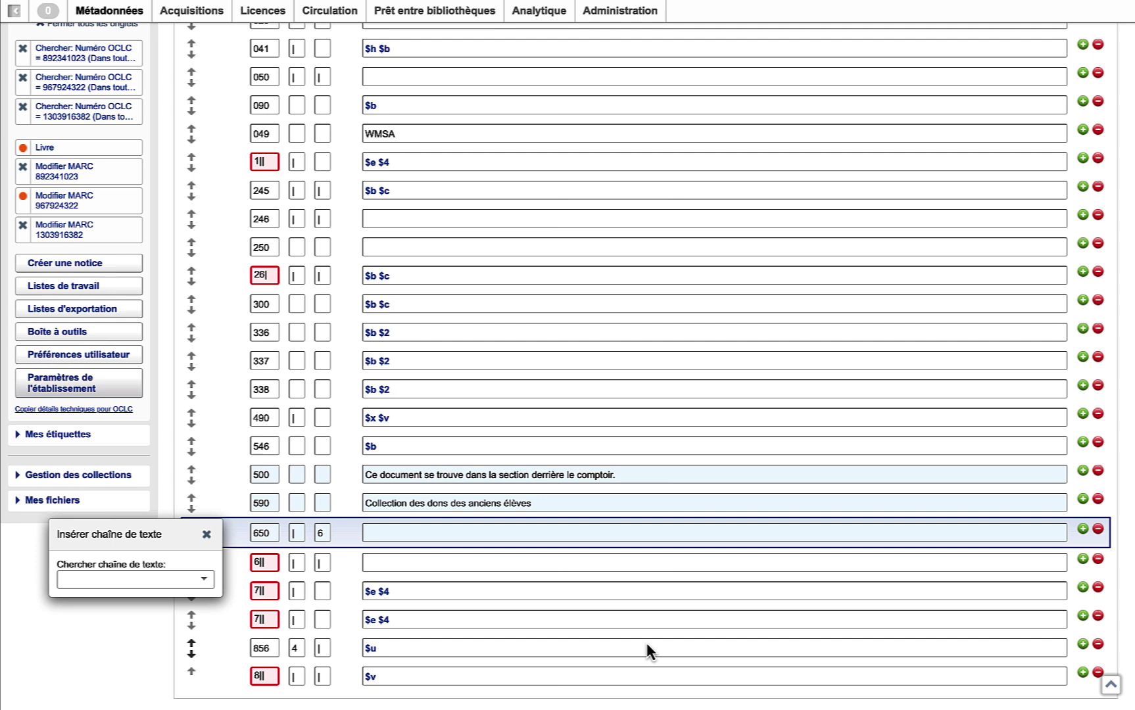
{"action": "left_click", "coordinate": [120, 582]}
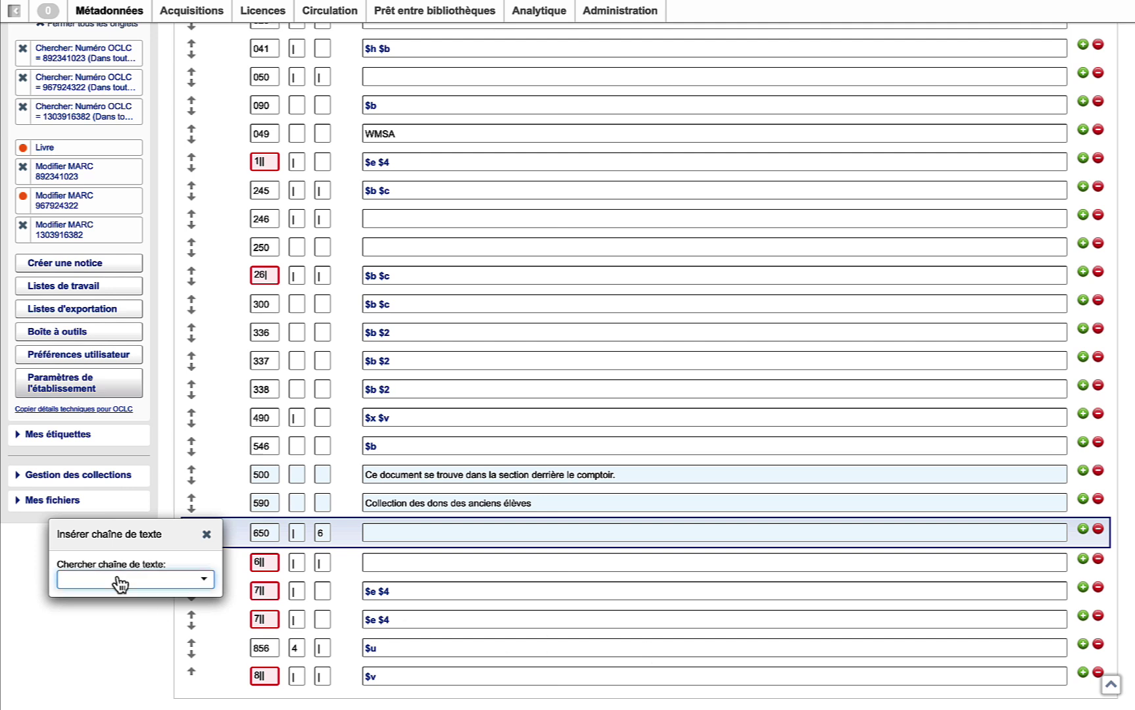
{"action": "type", "text": "dro"}
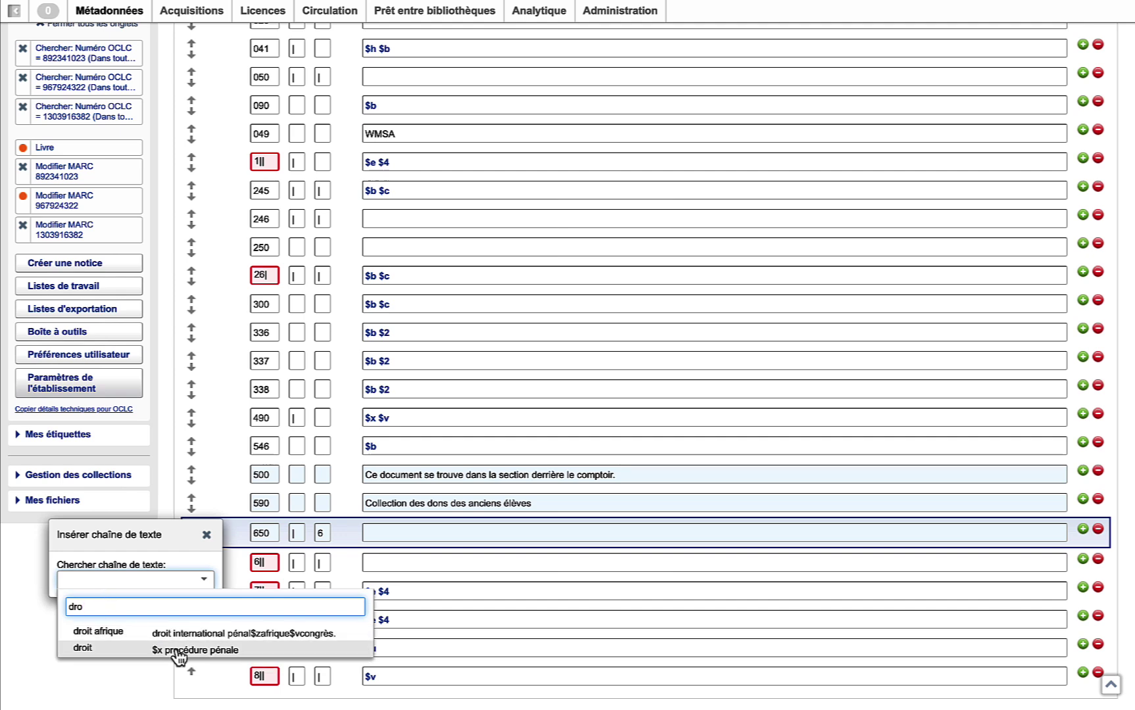
{"action": "left_click", "coordinate": [178, 651]}
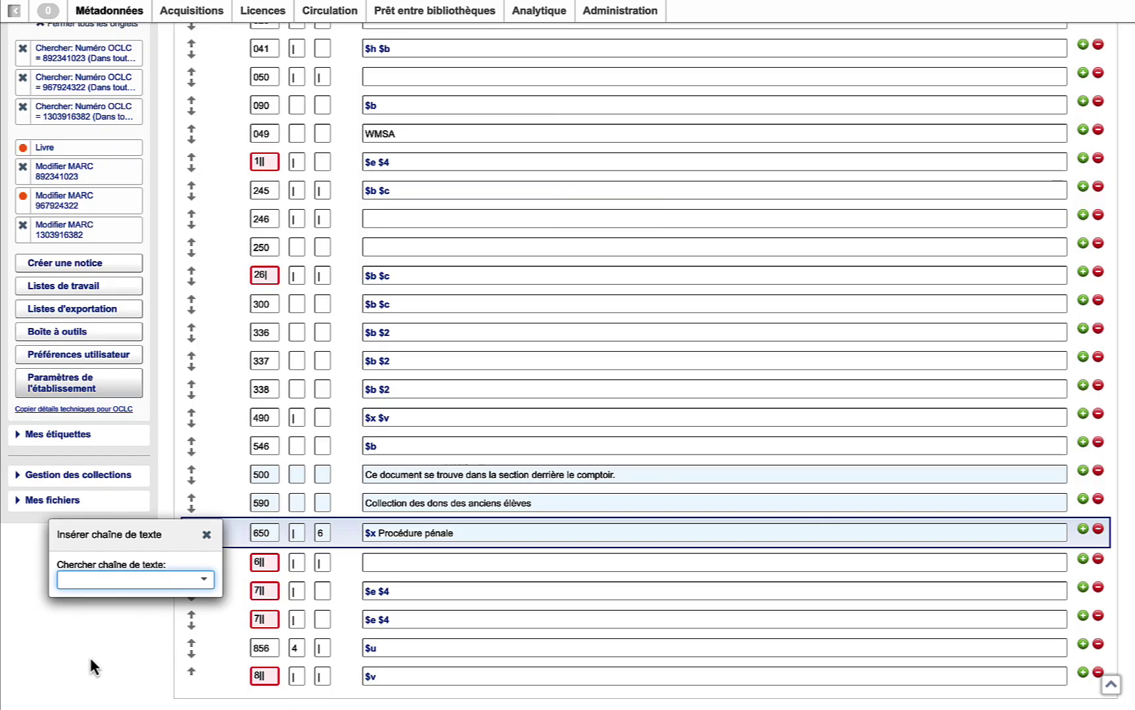
{"action": "left_click", "coordinate": [206, 535]}
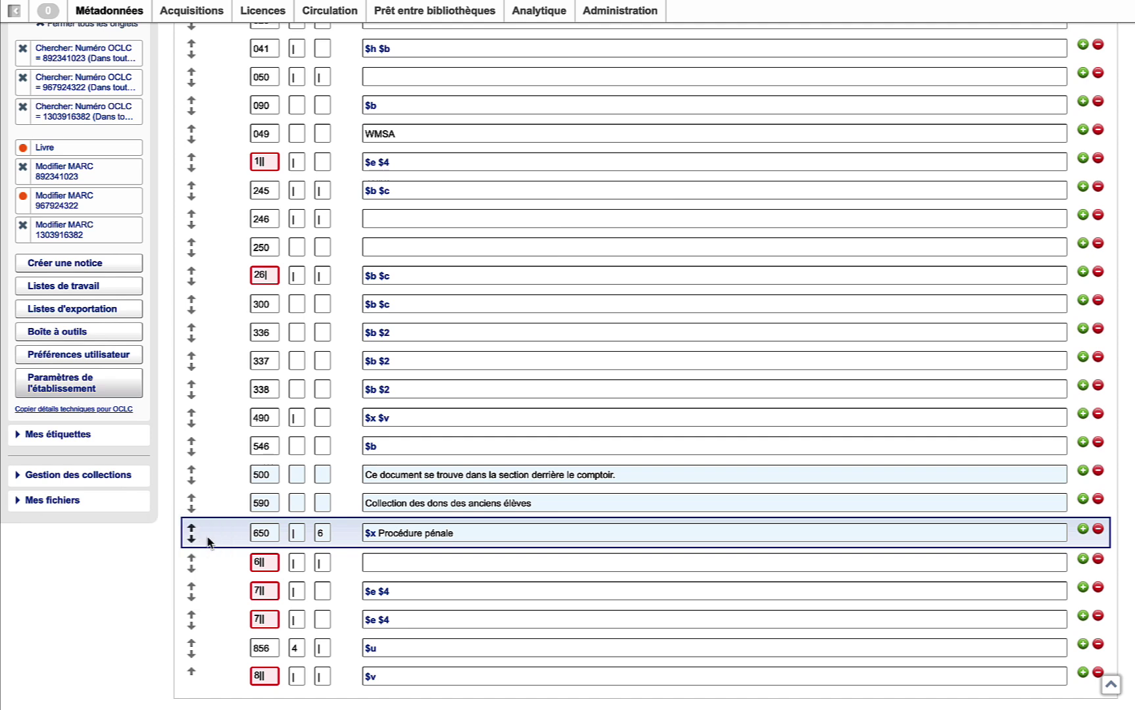
Reformat the fixed data template with the Reformater command
{"action": "scroll", "coordinate": [458, 353], "scroll_direction": "up", "scroll_amount": 4}
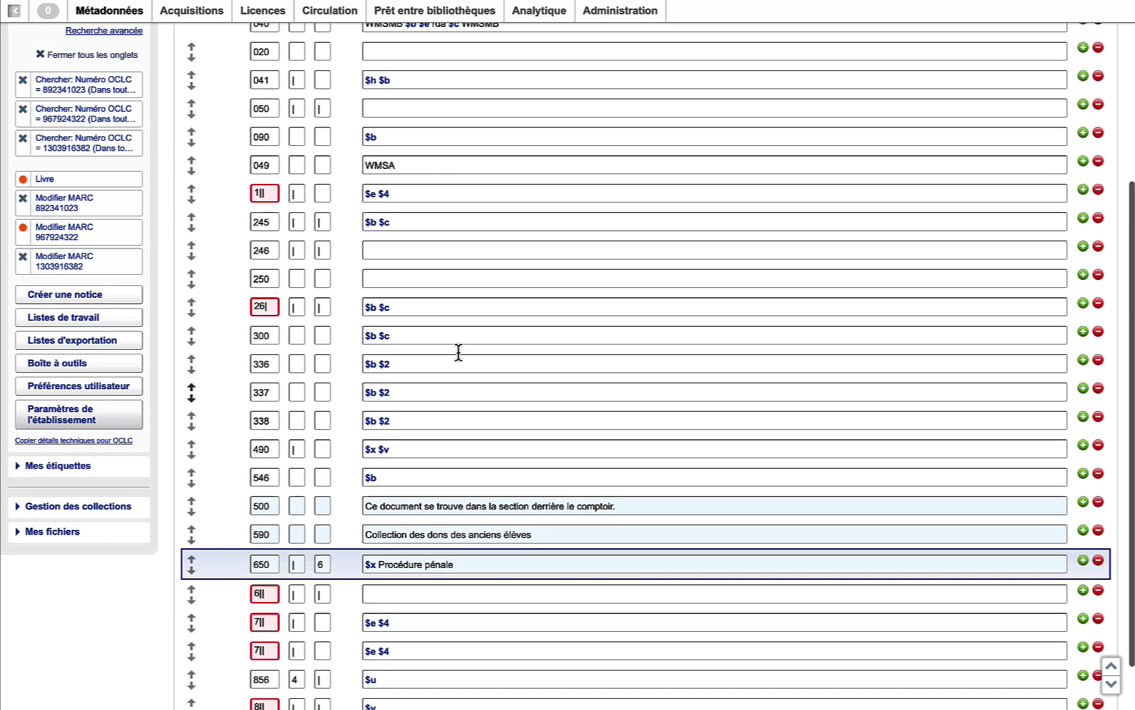
{"action": "scroll", "coordinate": [458, 353], "scroll_direction": "up", "scroll_amount": 1}
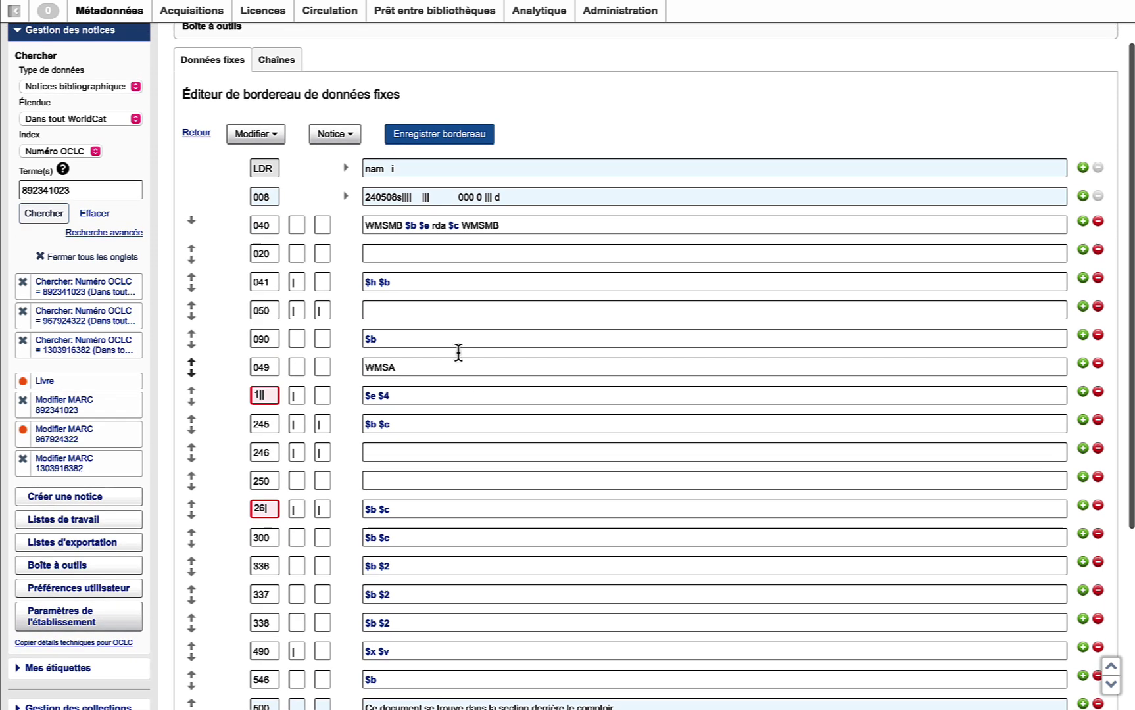
{"action": "left_click", "coordinate": [353, 168]}
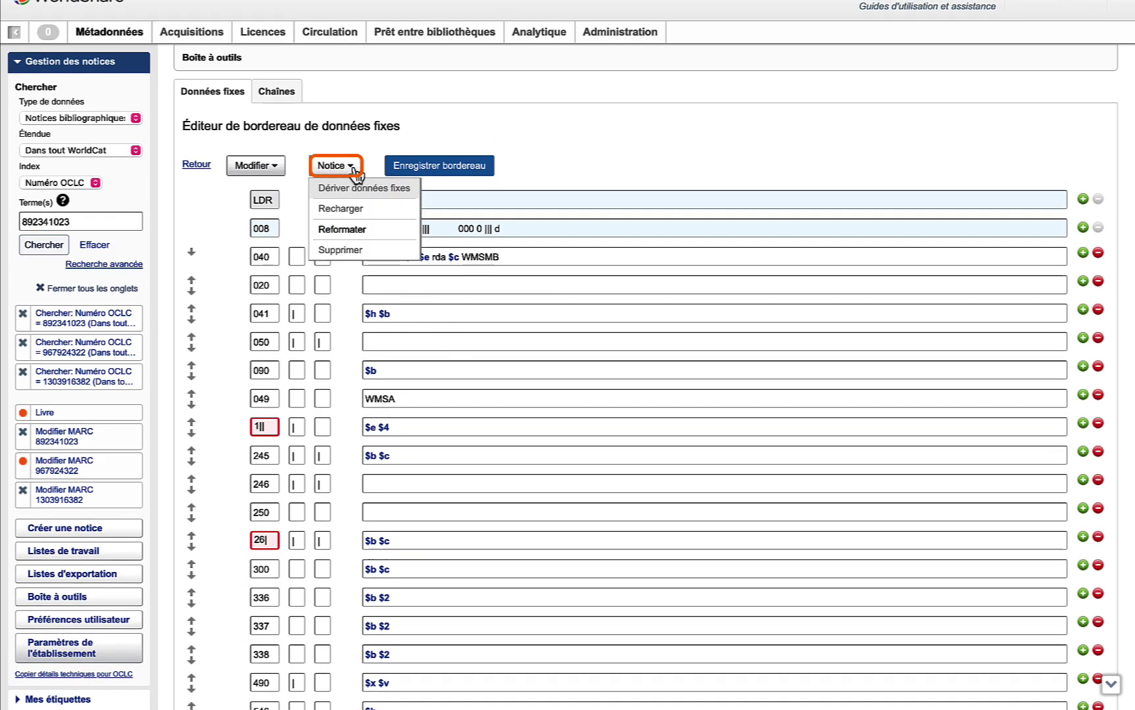
{"action": "left_click", "coordinate": [363, 229]}
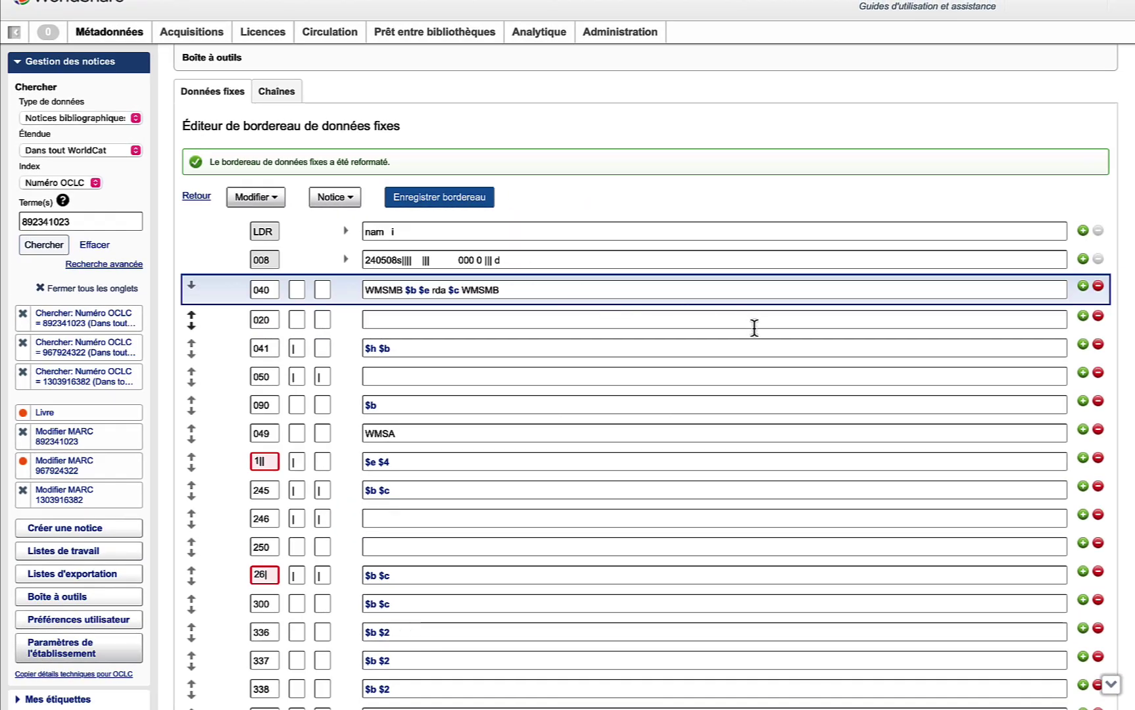
Delete all variable fields from the fixed data template except 500, 590 and the 650 field containing "Procédure pénale"
{"action": "scroll", "coordinate": [754, 328], "scroll_direction": "down", "scroll_amount": 3}
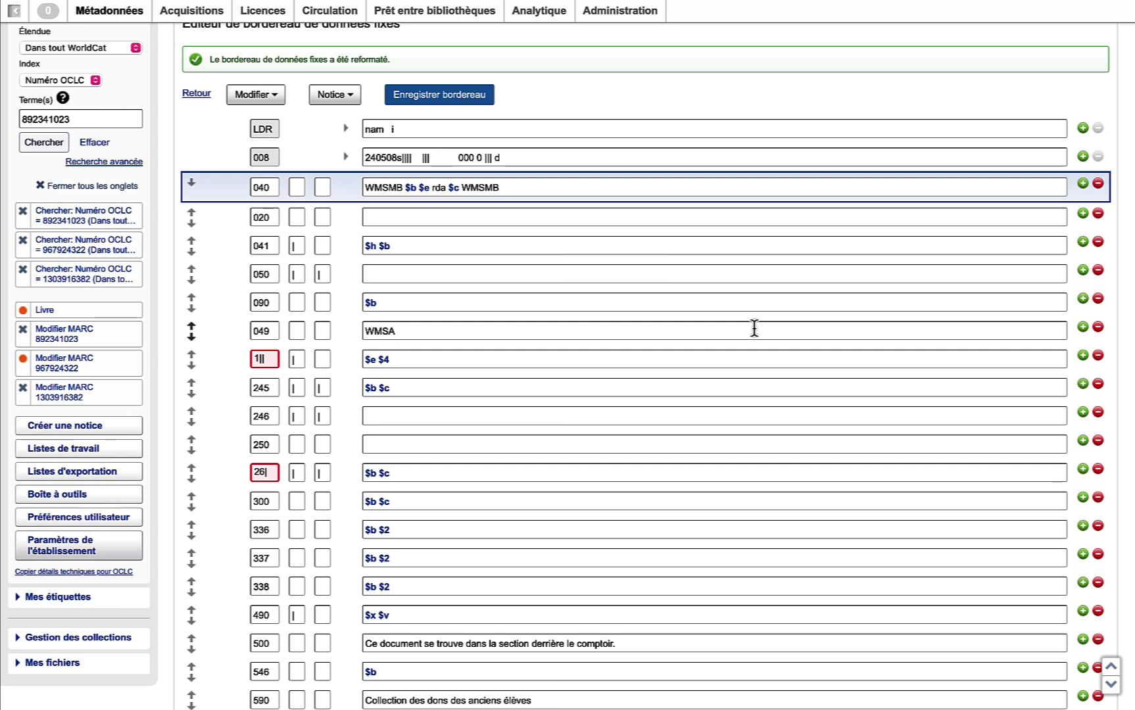
{"action": "left_click", "coordinate": [1097, 184]}
{"action": "left_click", "coordinate": [1098, 185]}
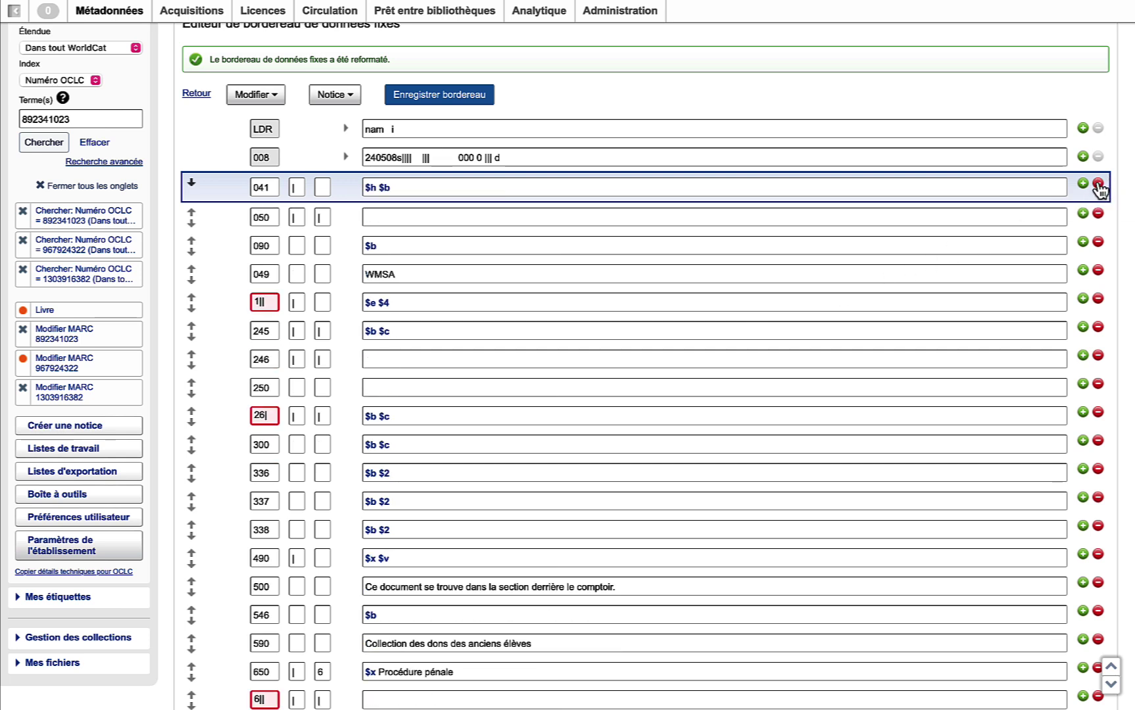
{"action": "left_click", "coordinate": [1097, 184]}
{"action": "left_click", "coordinate": [1097, 185]}
{"action": "left_click", "coordinate": [1097, 184]}
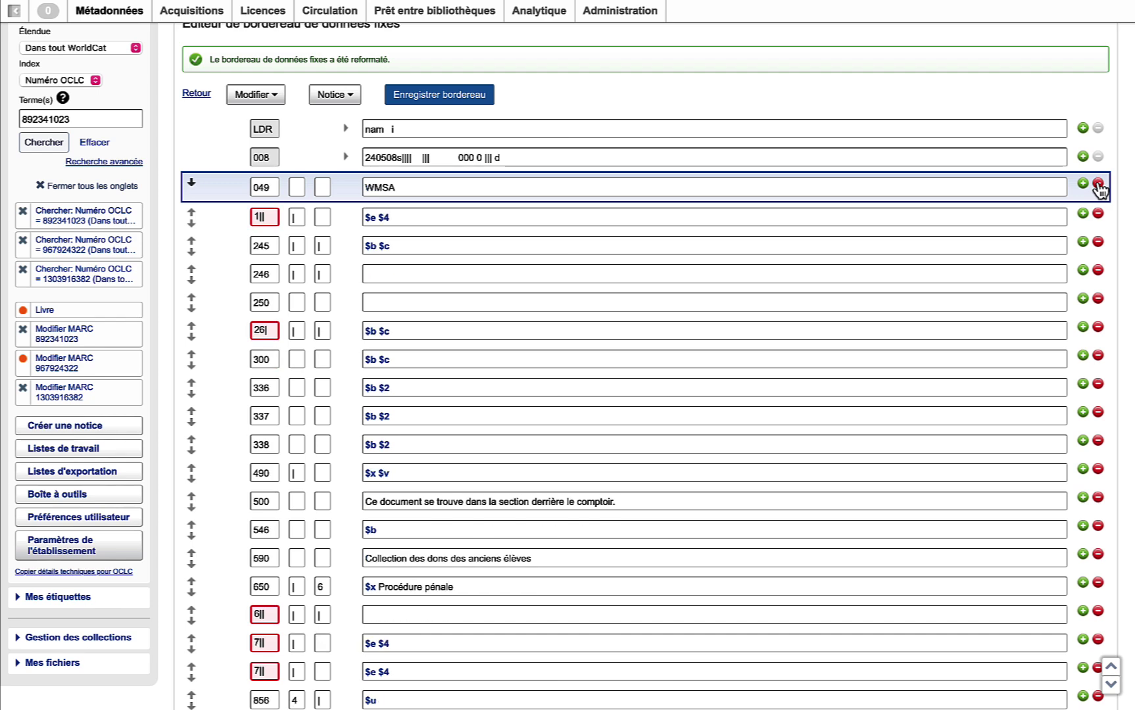
{"action": "left_click", "coordinate": [1097, 185]}
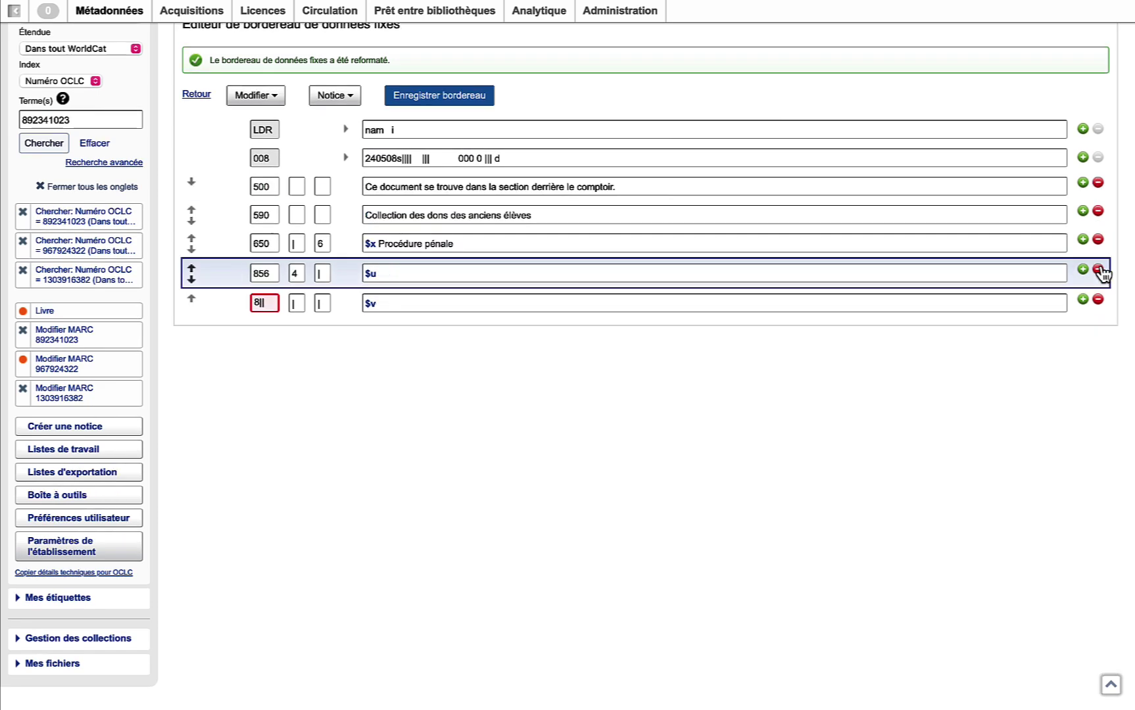
{"action": "left_click", "coordinate": [1097, 268]}
{"action": "left_click", "coordinate": [1097, 268]}
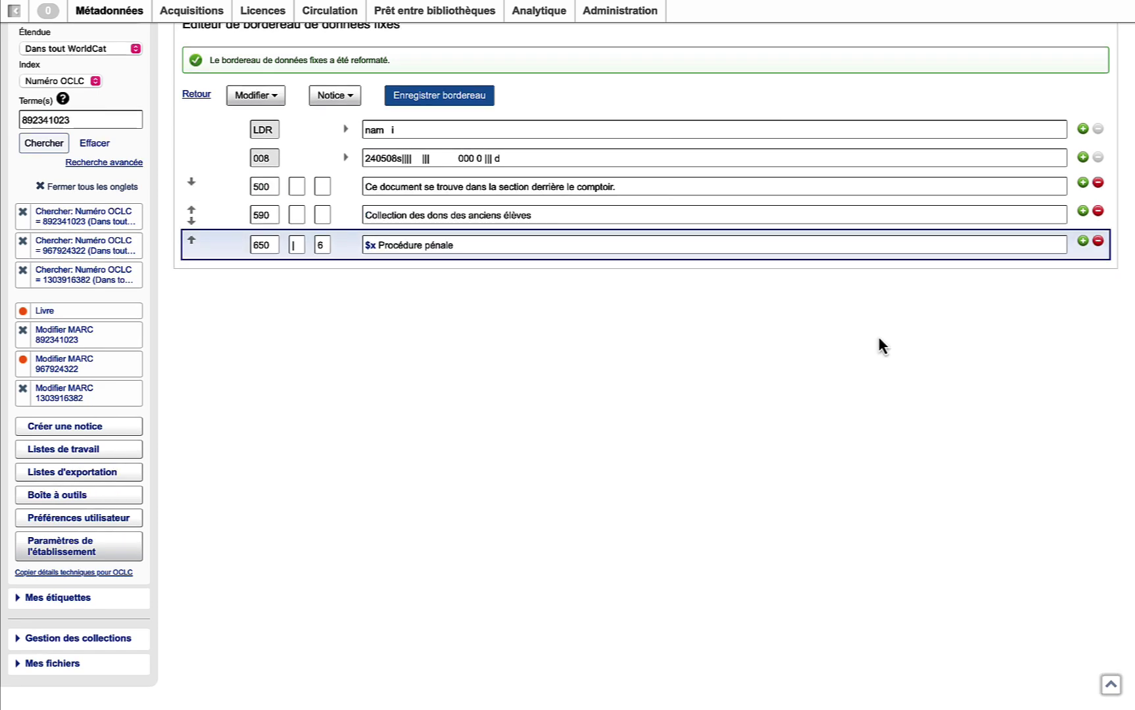
Save the fixed data template as "Dons eleves" with the status (Mon état) "IO" and make it the default
{"action": "scroll", "coordinate": [879, 340], "scroll_direction": "up", "scroll_amount": 2}
{"action": "scroll", "coordinate": [821, 329], "scroll_direction": "up", "scroll_amount": 2}
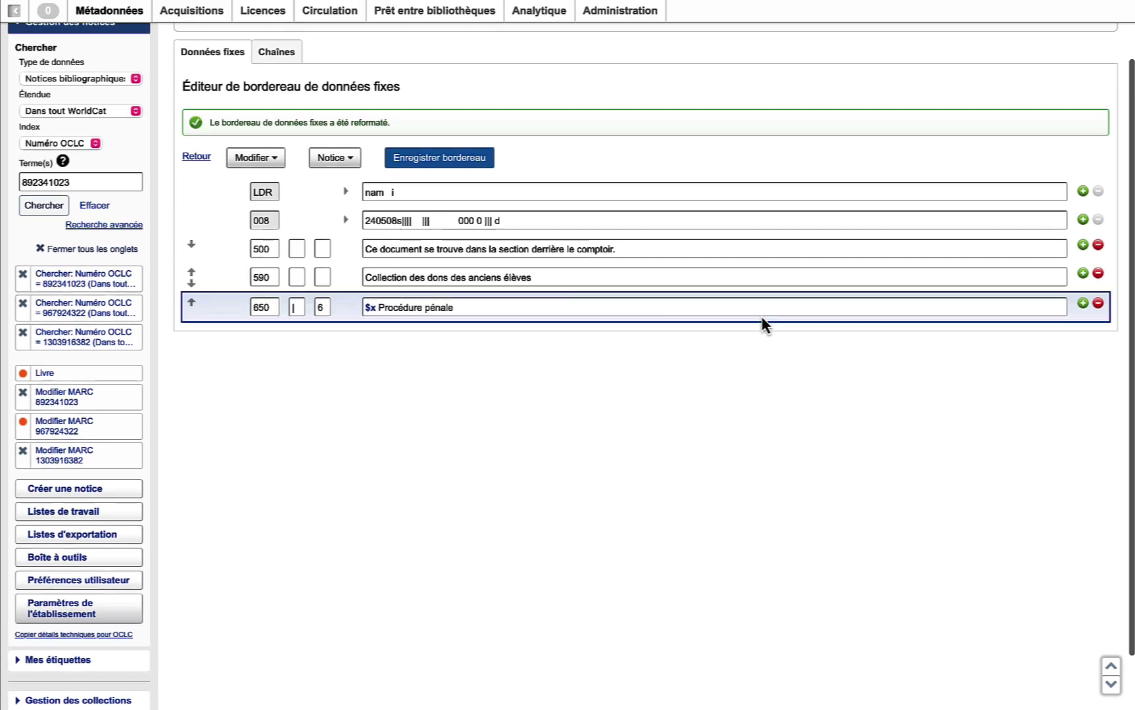
{"action": "left_click", "coordinate": [480, 205]}
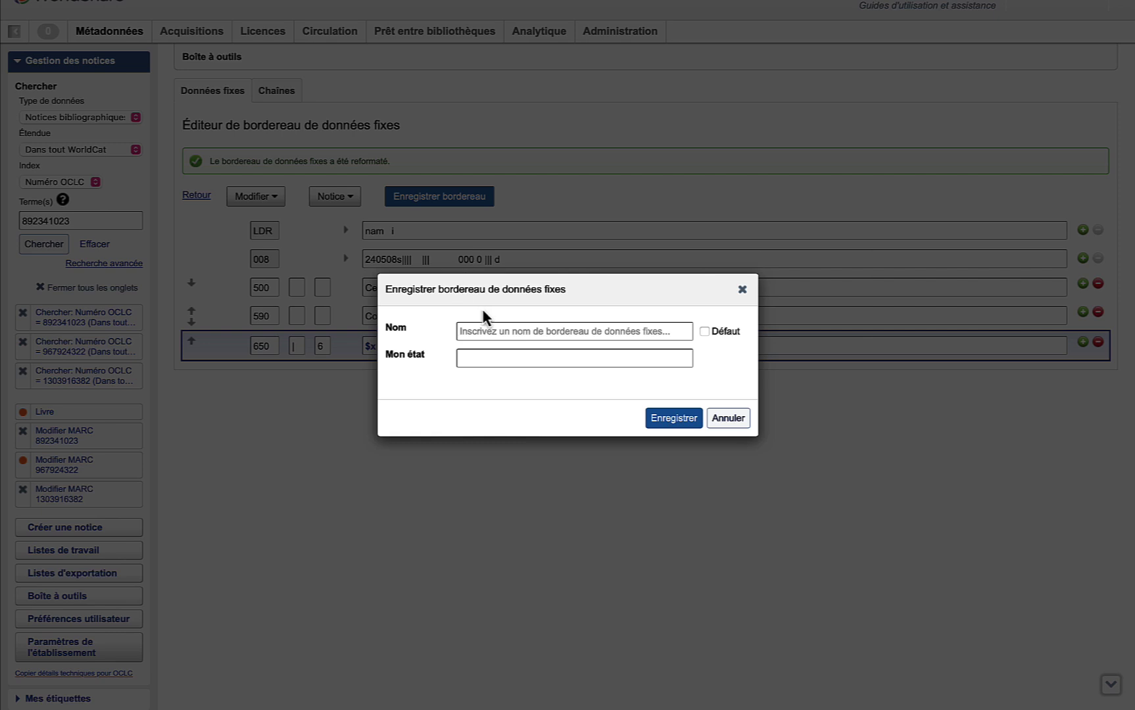
{"action": "left_click", "coordinate": [475, 329]}
{"action": "type", "text": "Dons eleves"}
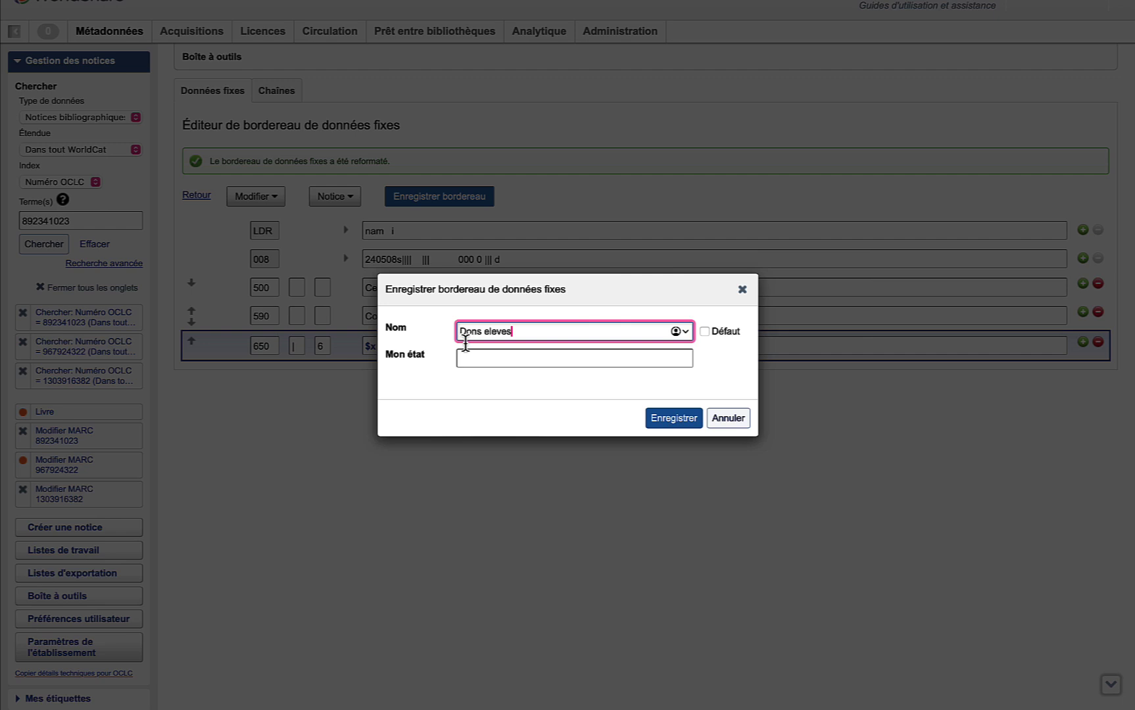
{"action": "left_click", "coordinate": [478, 359]}
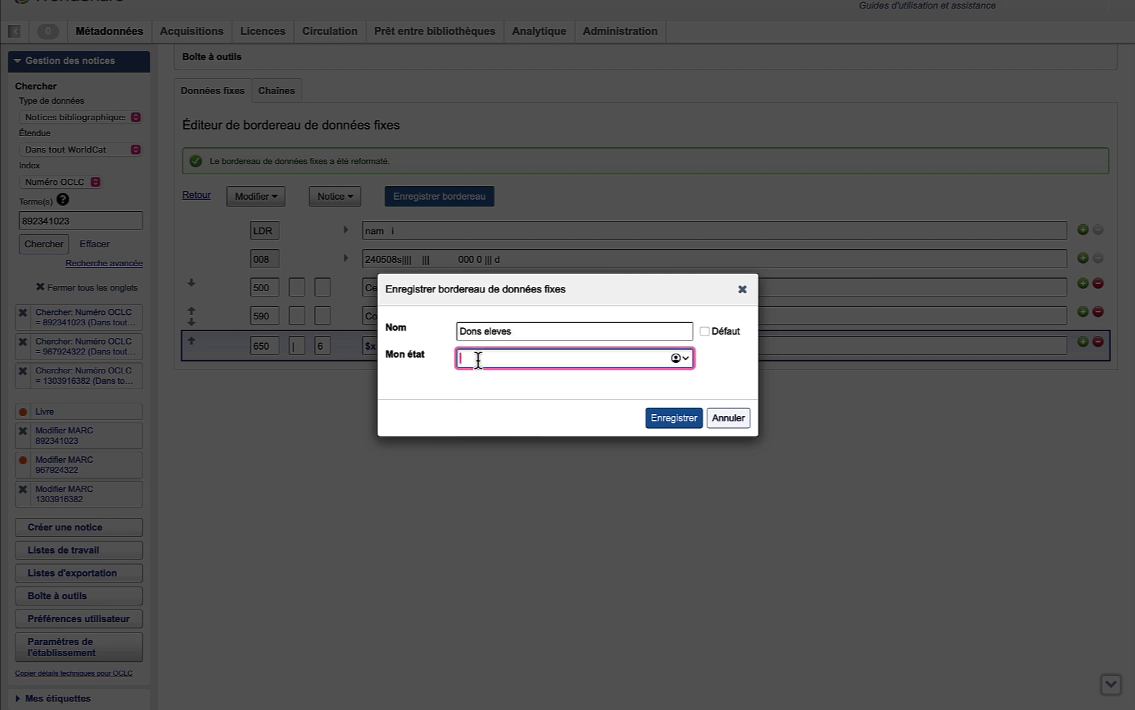
{"action": "type", "text": "IO"}
{"action": "left_click", "coordinate": [704, 330]}
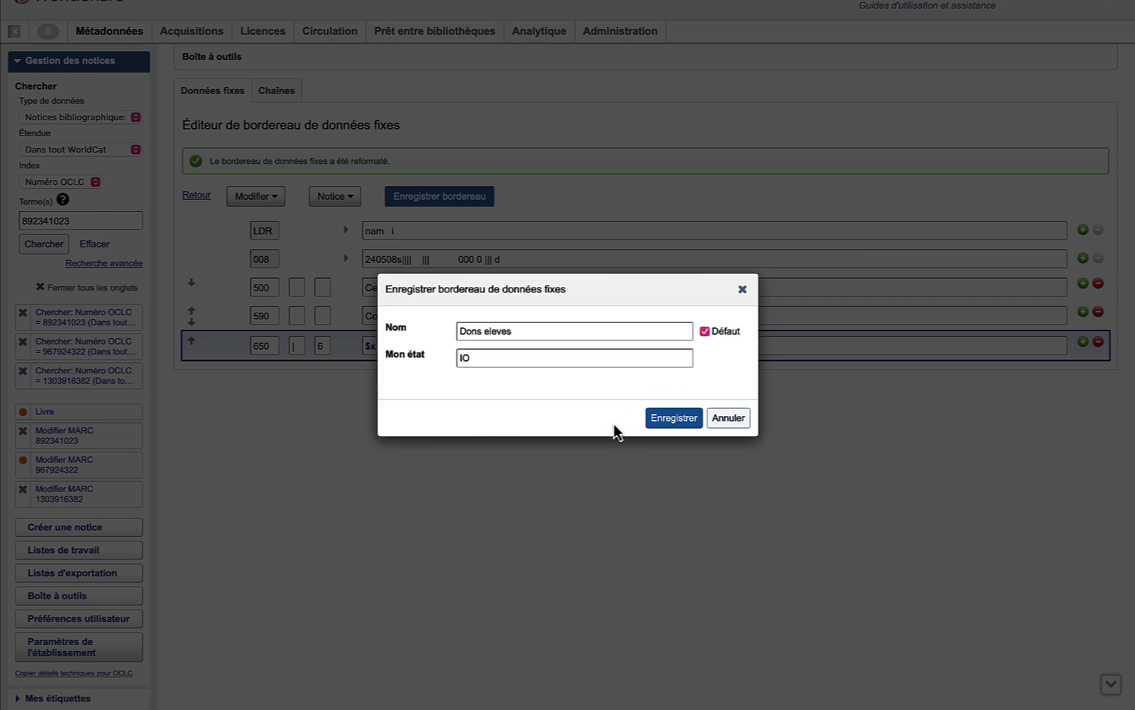
{"action": "left_click", "coordinate": [672, 419]}
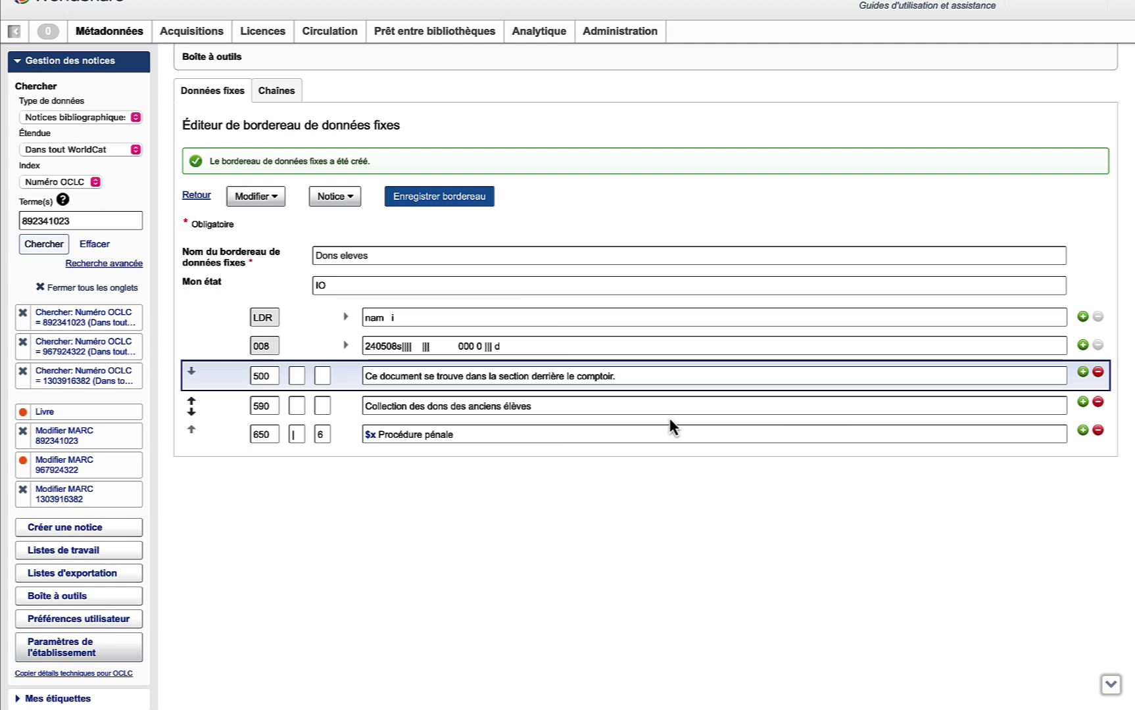
Create a new Livre record in MARC 21 view and RDA format, leaving the fixed data template name empty
{"action": "left_click", "coordinate": [92, 528]}
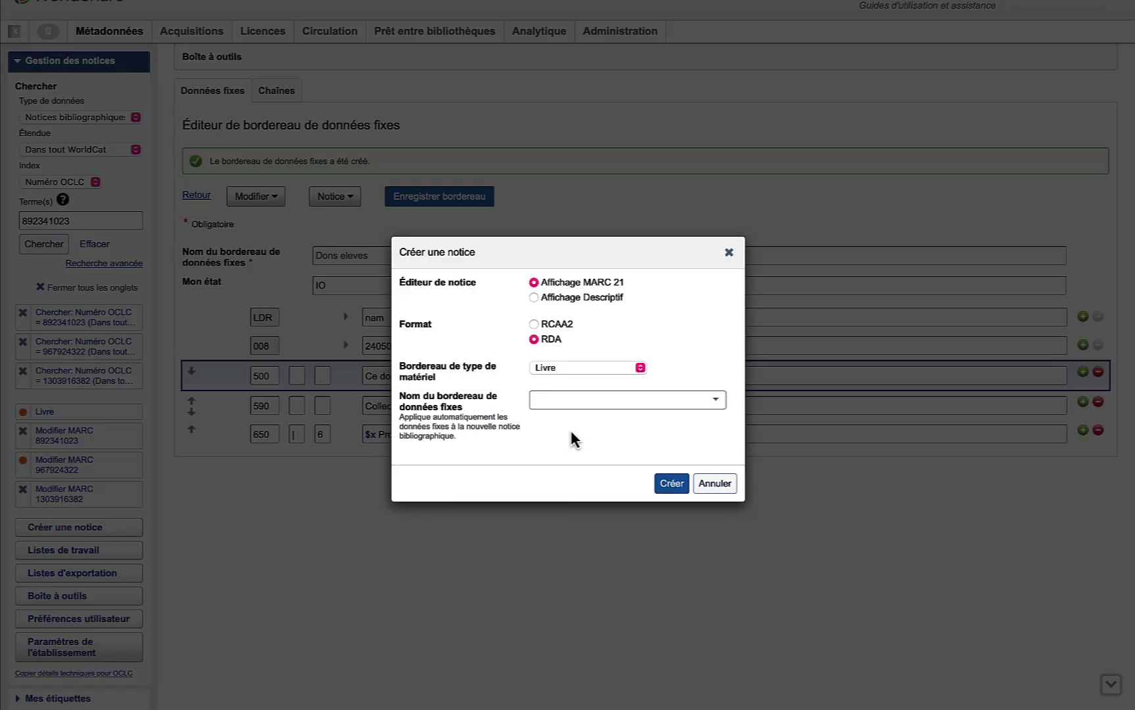
{"action": "left_click", "coordinate": [638, 369]}
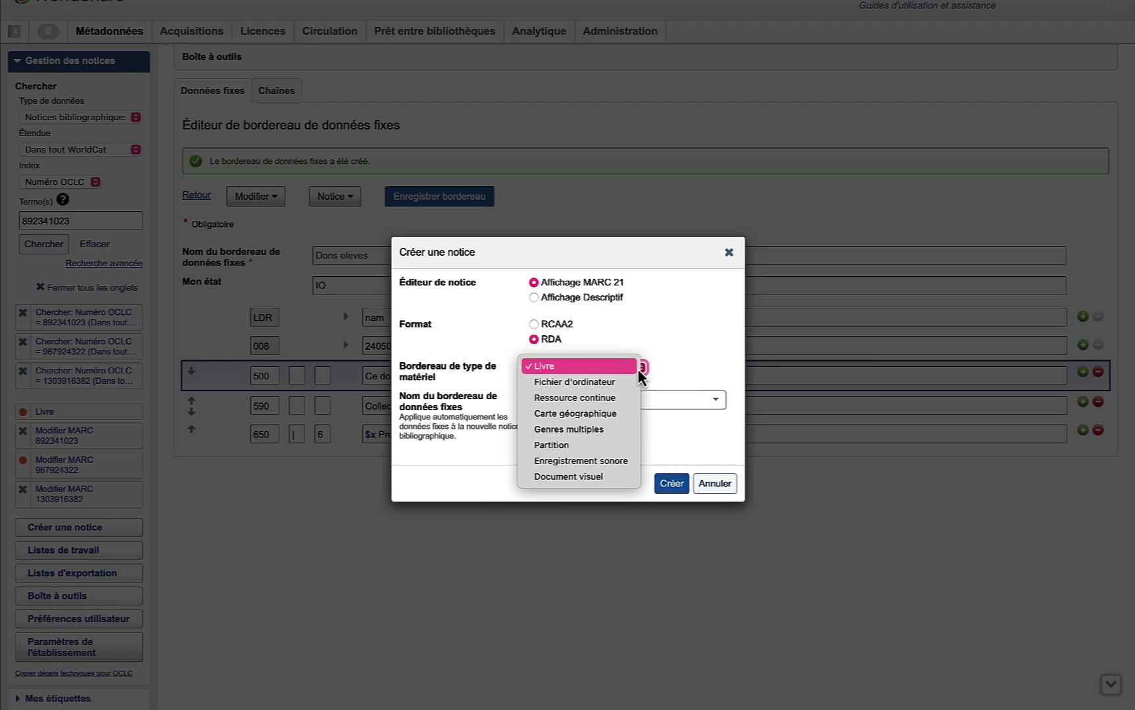
{"action": "left_click", "coordinate": [618, 368]}
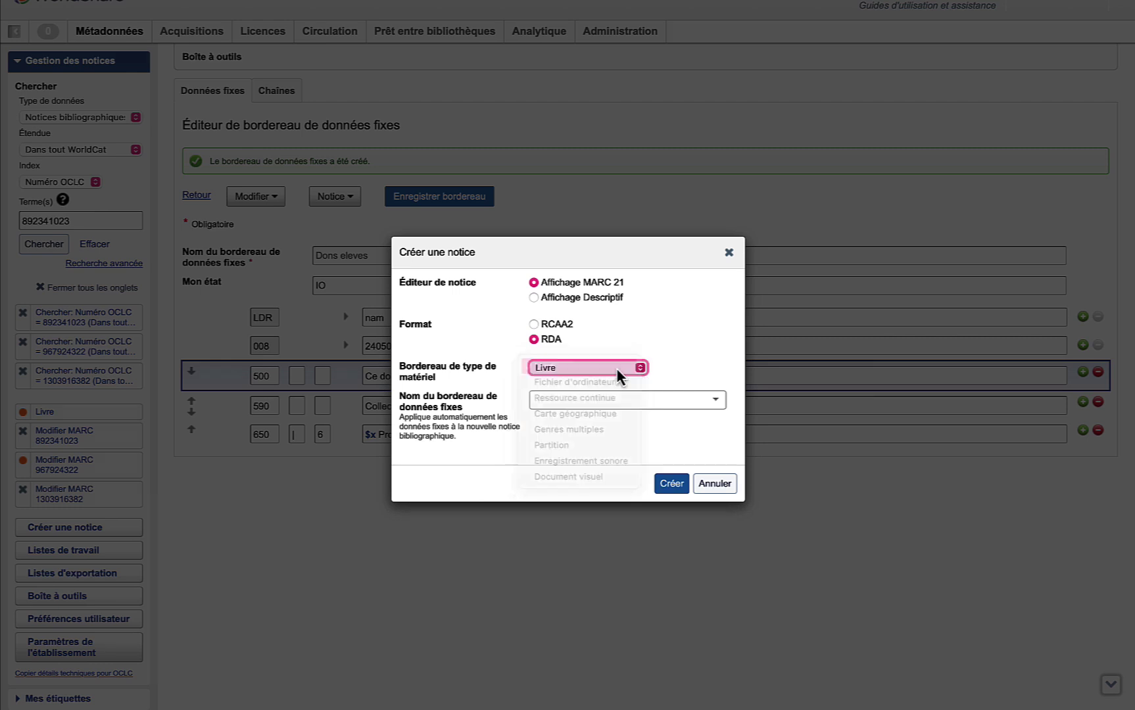
{"action": "left_click", "coordinate": [715, 399]}
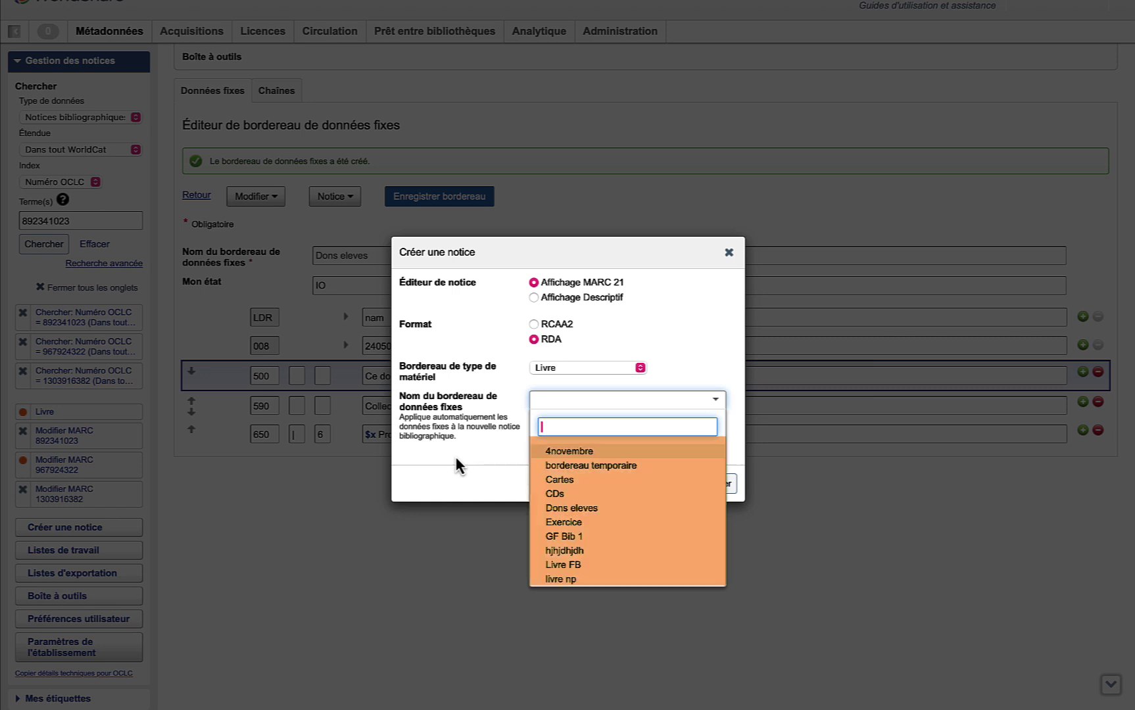
{"action": "left_click", "coordinate": [454, 474]}
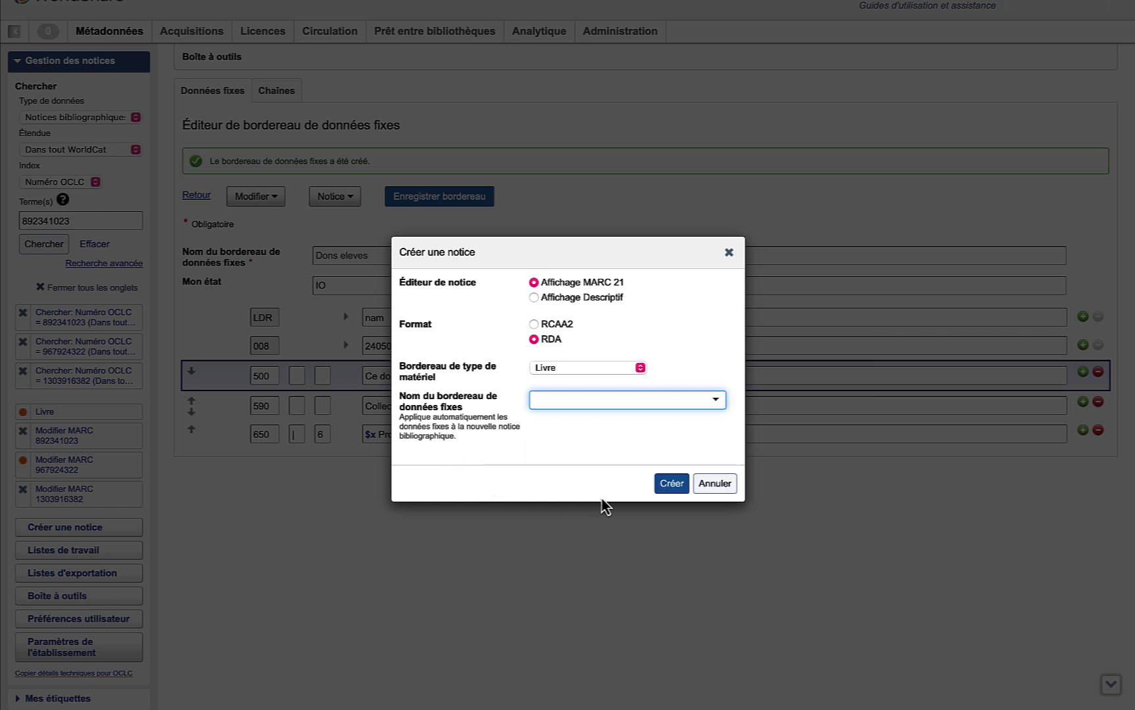
{"action": "left_click", "coordinate": [671, 484]}
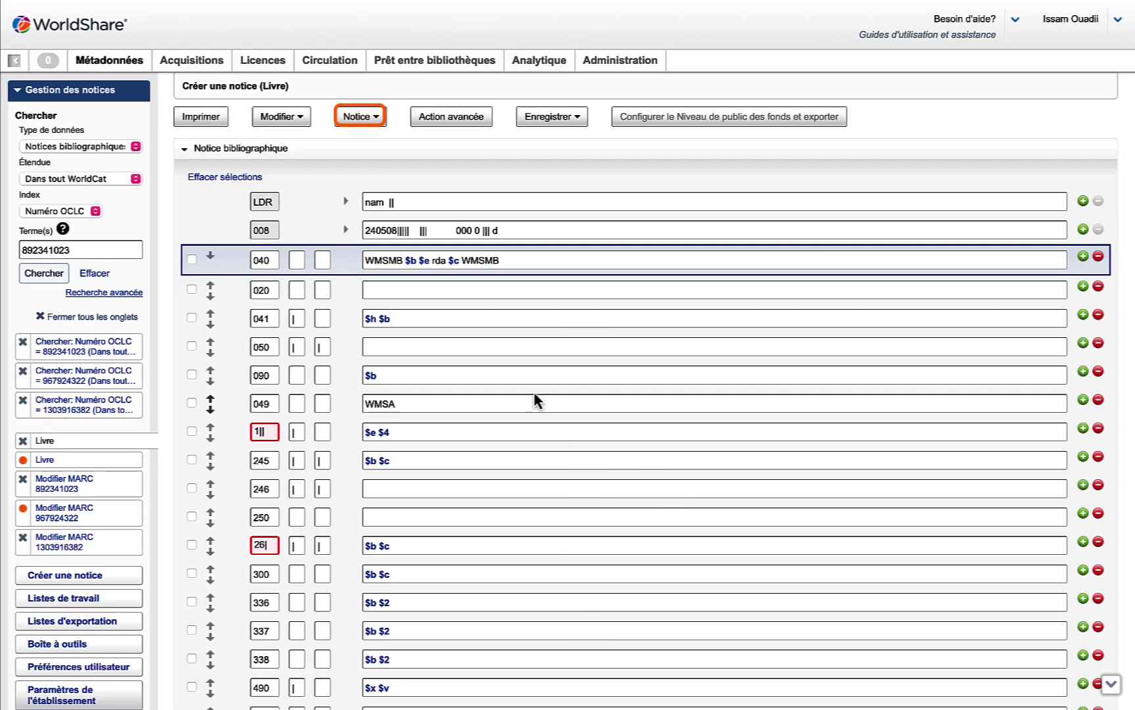
Open the apply-and-preview view of bibliographic fixed data for the new record
{"action": "left_click", "coordinate": [375, 118]}
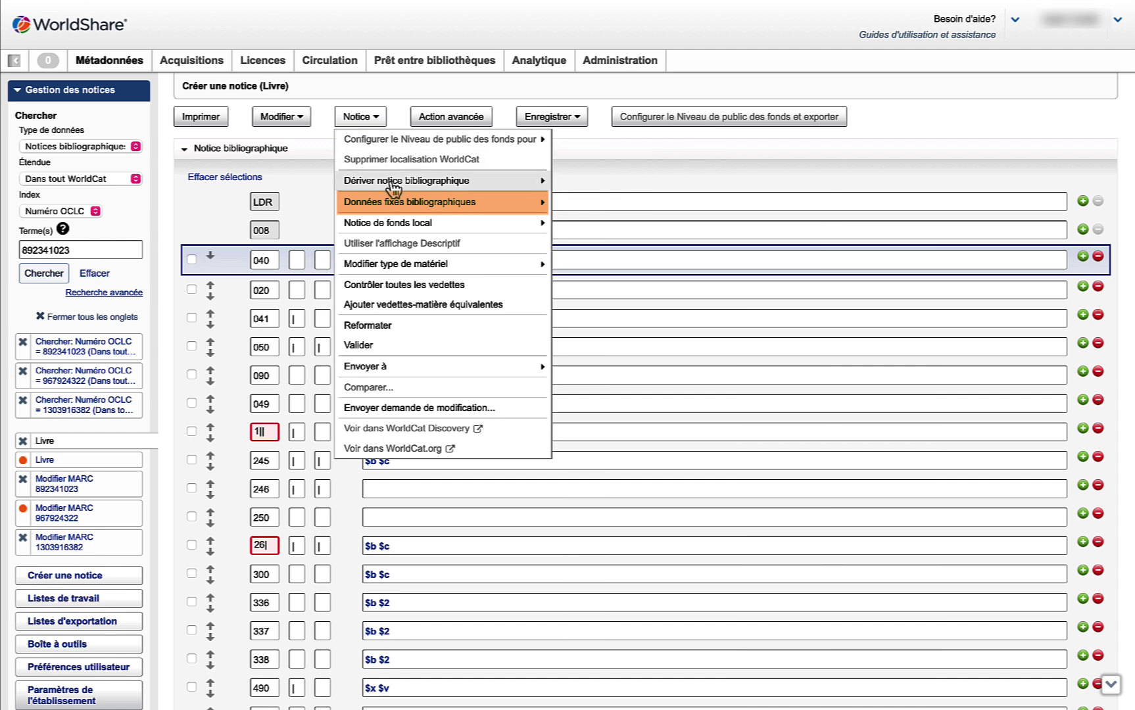
{"action": "mouse_move", "coordinate": [421, 203]}
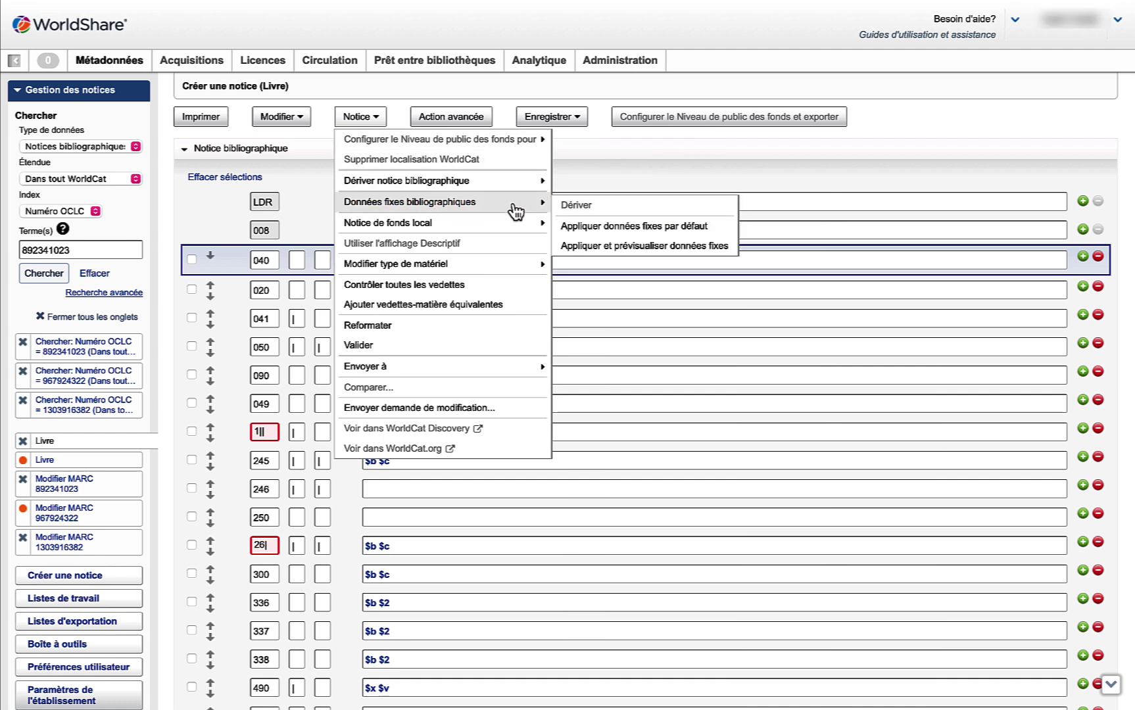
{"action": "left_click", "coordinate": [623, 247]}
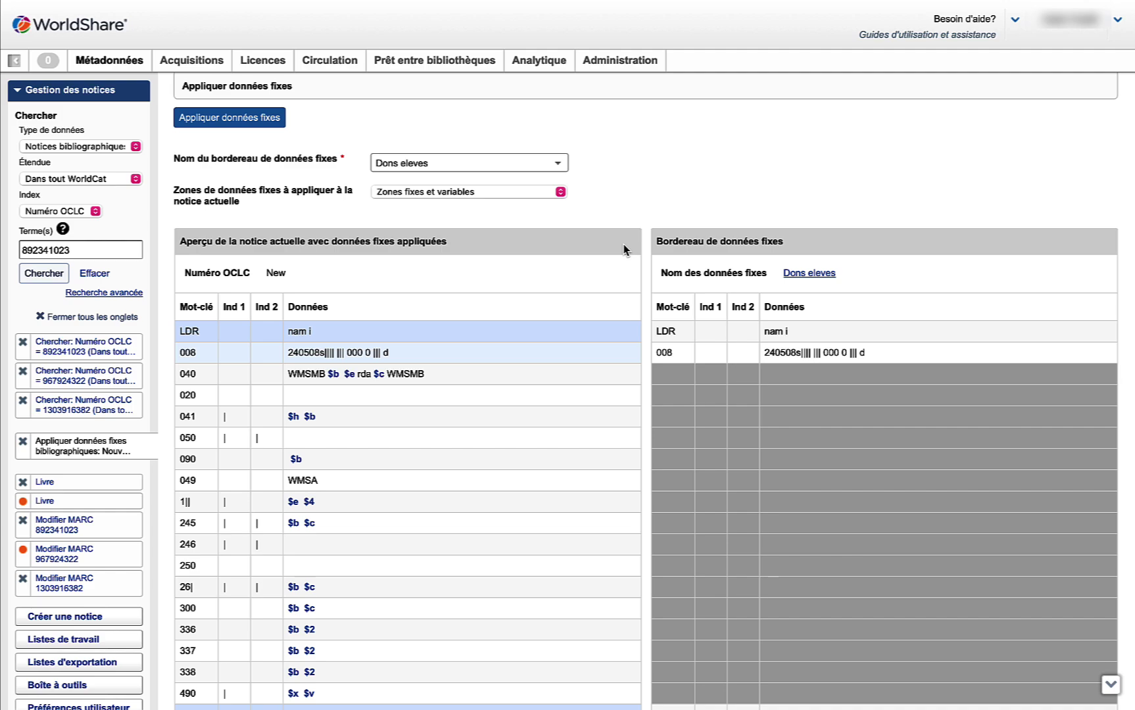
Examine the preview of the record with fixed data applied and compare it with the "Dons eleves" template
{"action": "scroll", "coordinate": [623, 244], "scroll_direction": "down", "scroll_amount": 2}
{"action": "scroll", "coordinate": [624, 249], "scroll_direction": "down", "scroll_amount": 2}
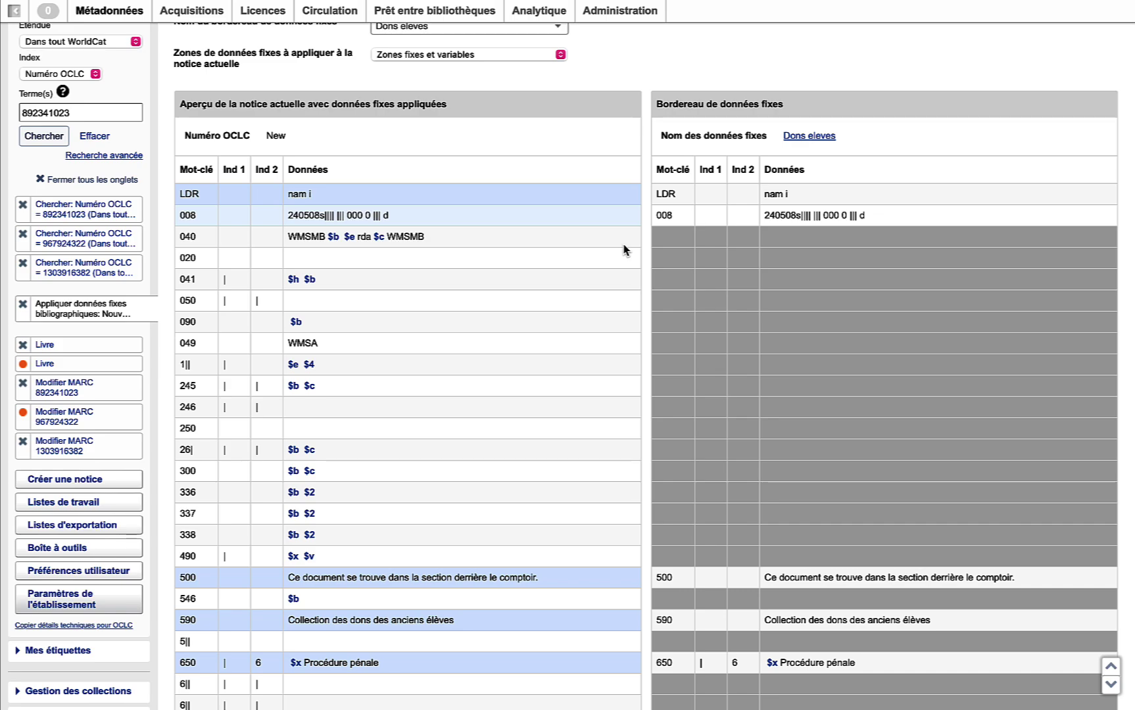
{"action": "scroll", "coordinate": [624, 250], "scroll_direction": "up", "scroll_amount": 1}
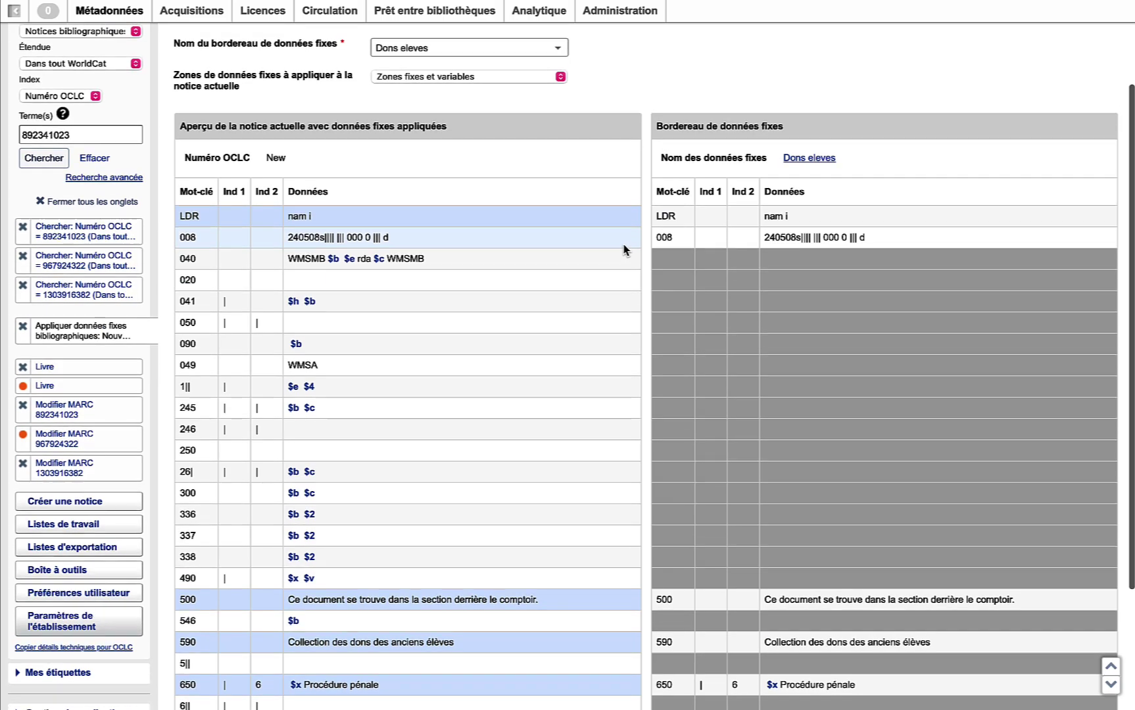
{"action": "scroll", "coordinate": [624, 250], "scroll_direction": "down", "scroll_amount": 2}
{"action": "scroll", "coordinate": [624, 250], "scroll_direction": "down", "scroll_amount": 2}
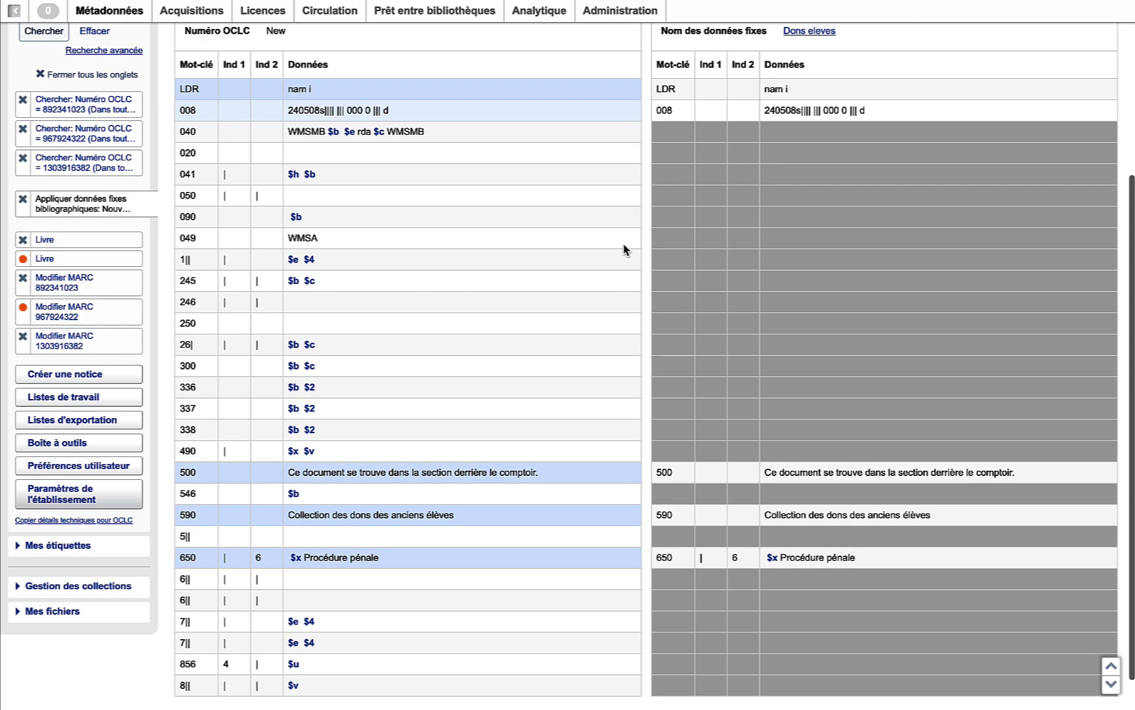
{"action": "scroll", "coordinate": [624, 250], "scroll_direction": "up", "scroll_amount": 2}
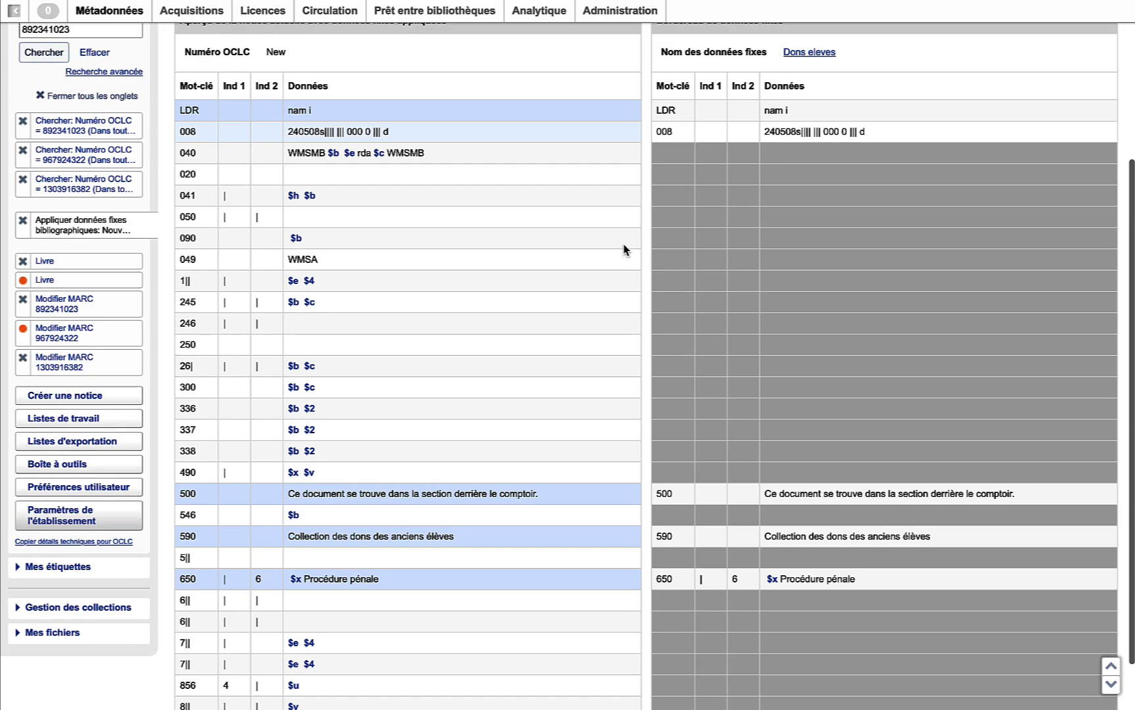
{"action": "scroll", "coordinate": [625, 249], "scroll_direction": "up", "scroll_amount": 3}
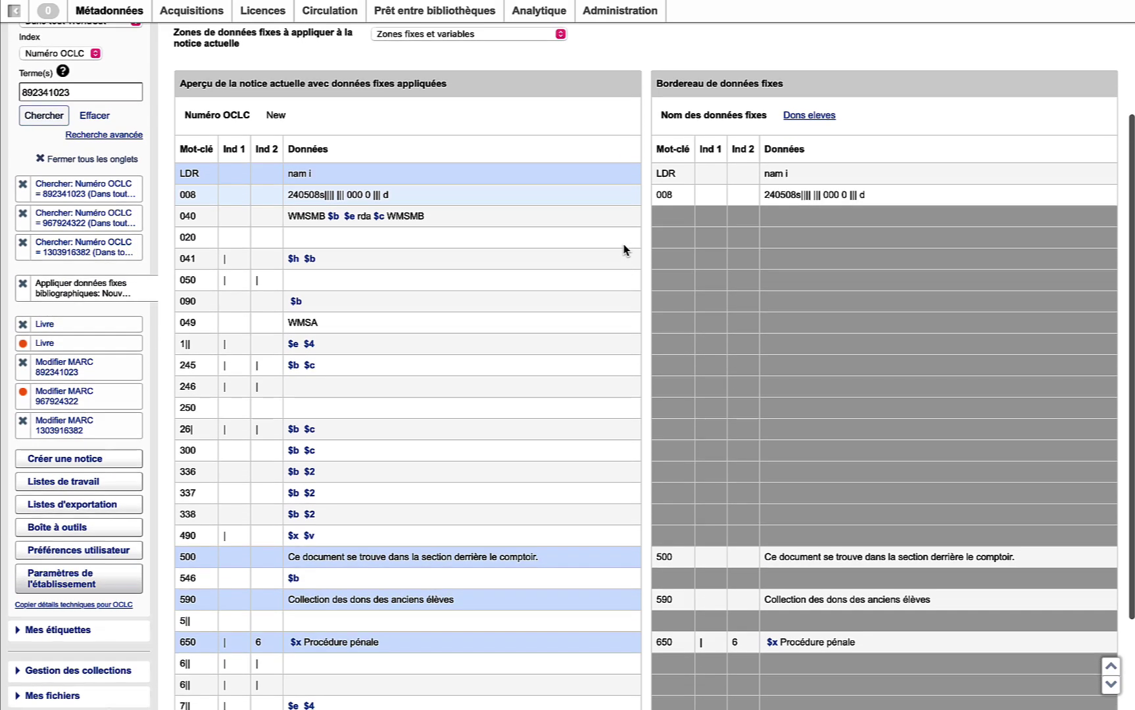
{"action": "scroll", "coordinate": [625, 249], "scroll_direction": "down", "scroll_amount": 1}
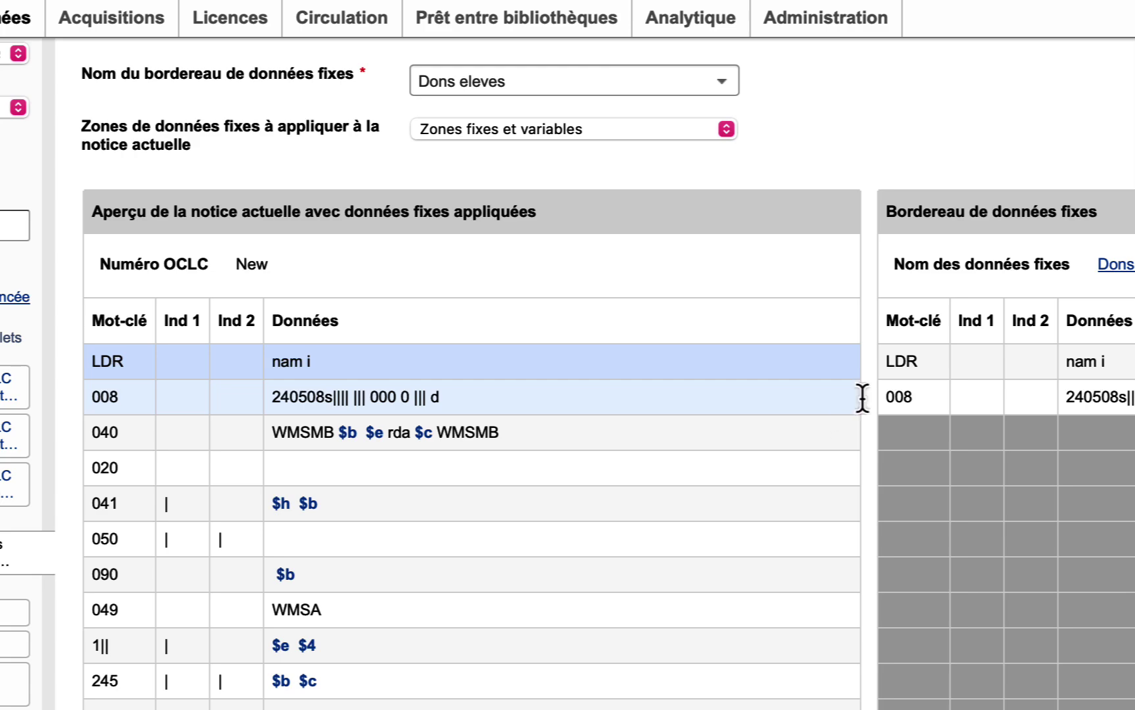
Review the options for which zones to apply and the list of available fixed data templates, keeping the current selections
{"action": "left_click", "coordinate": [725, 129]}
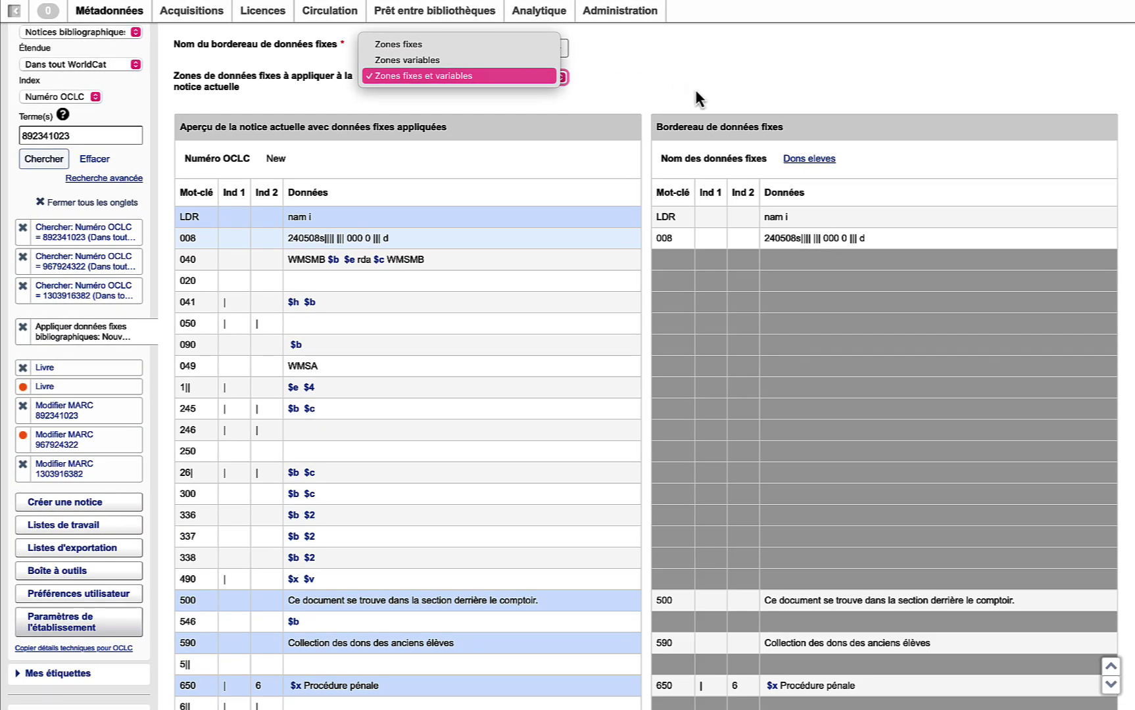
{"action": "left_click", "coordinate": [695, 89]}
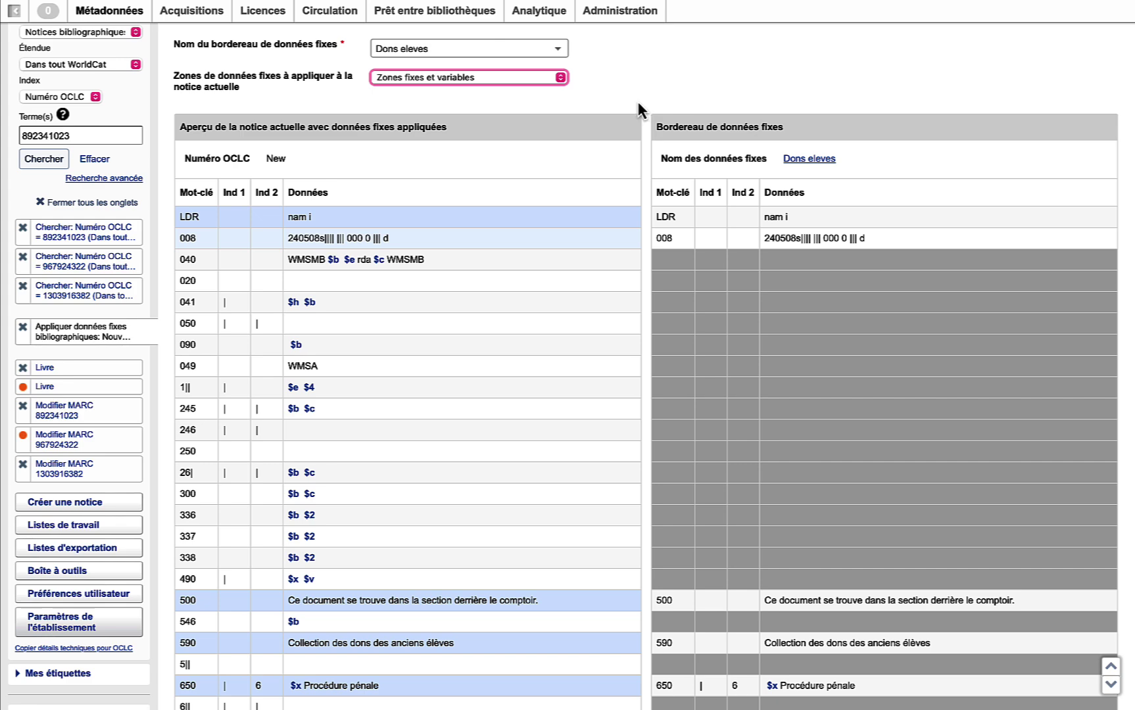
{"action": "scroll", "coordinate": [638, 101], "scroll_direction": "up", "scroll_amount": 1}
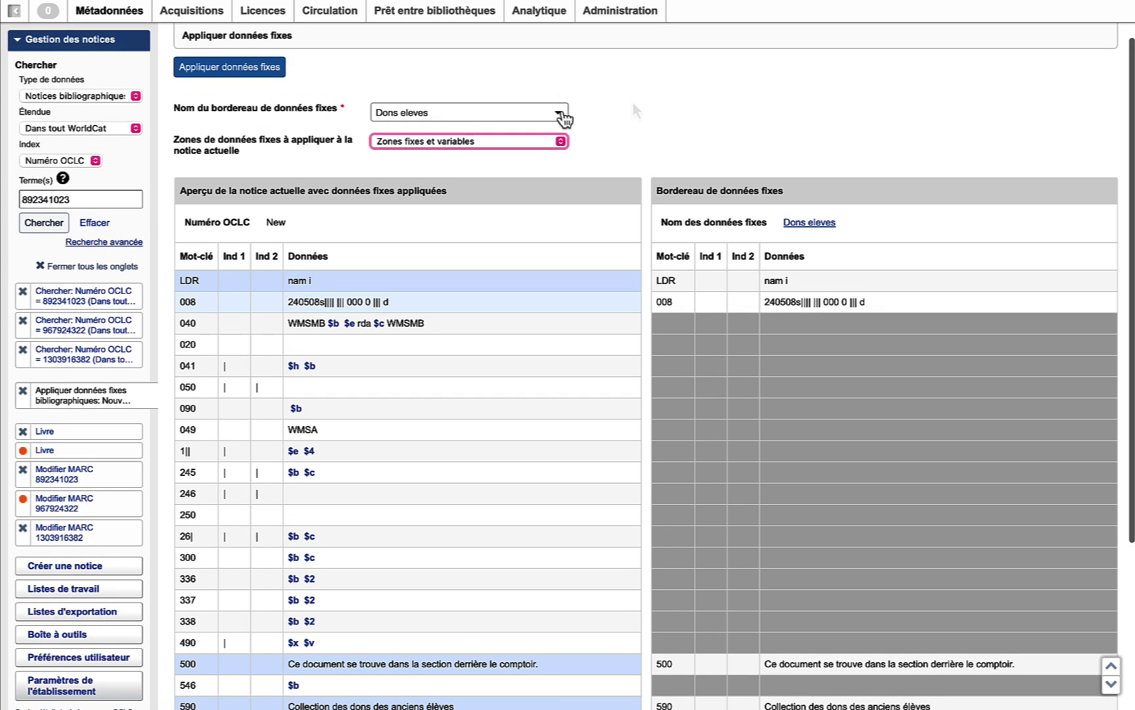
{"action": "left_click", "coordinate": [560, 115]}
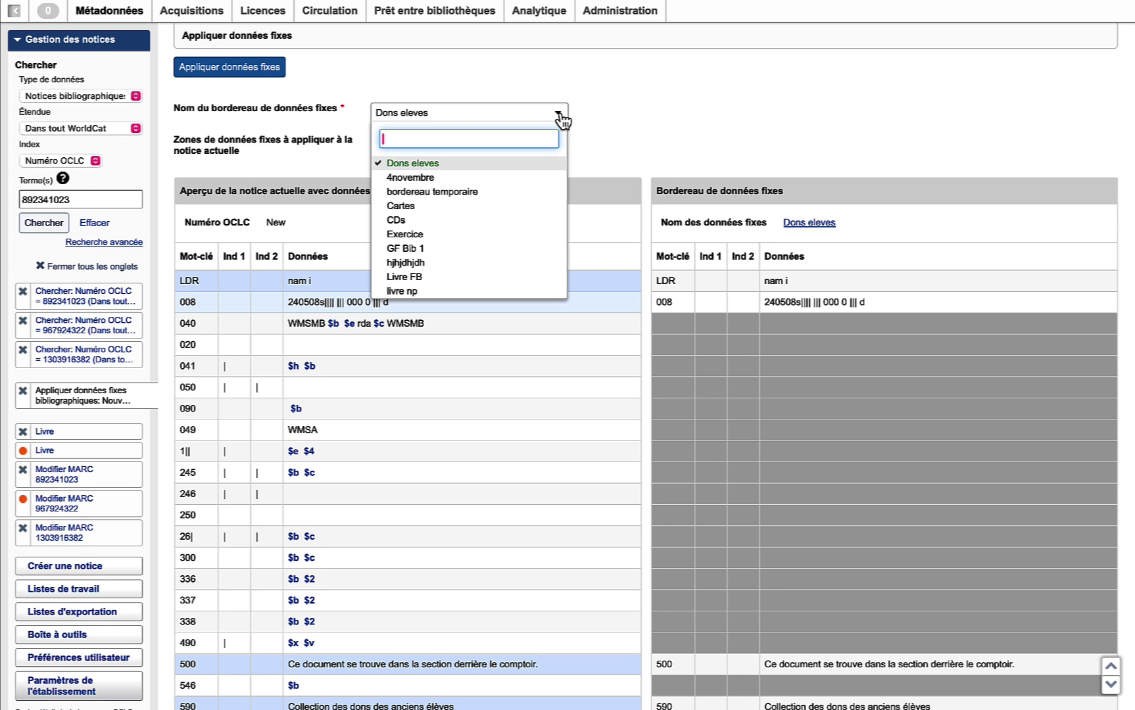
{"action": "left_click", "coordinate": [658, 110]}
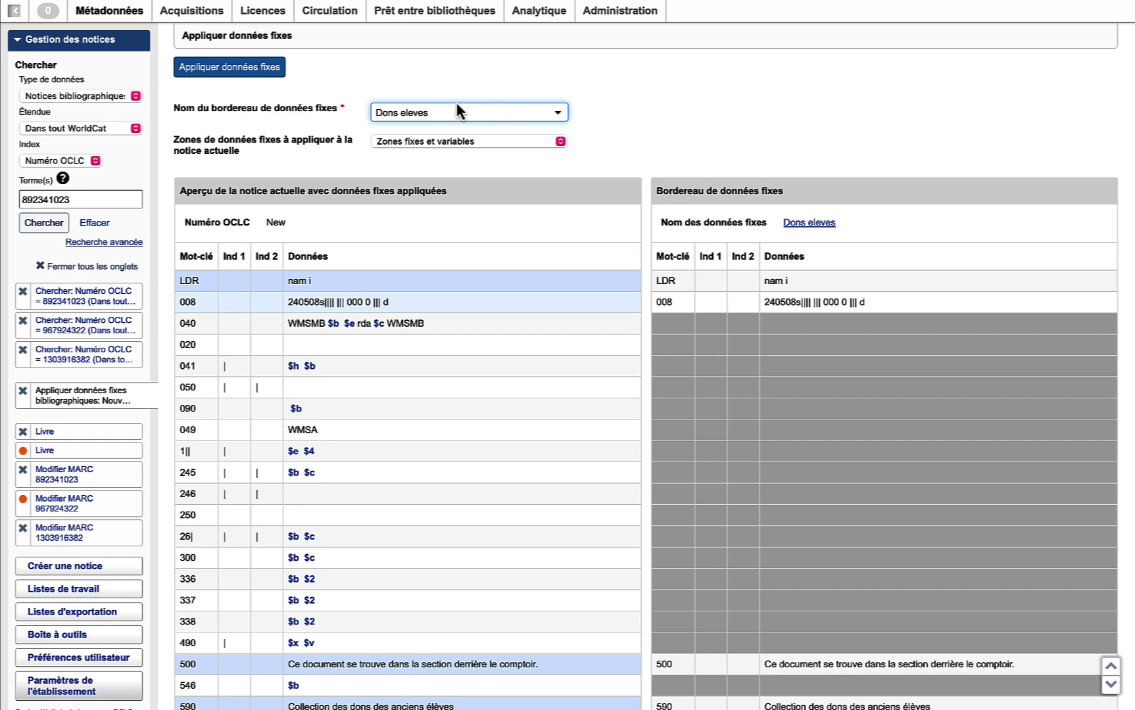
Apply the "Dons eleves" fixed data to the new record and show the details of the added and updated zones
{"action": "left_click", "coordinate": [250, 69]}
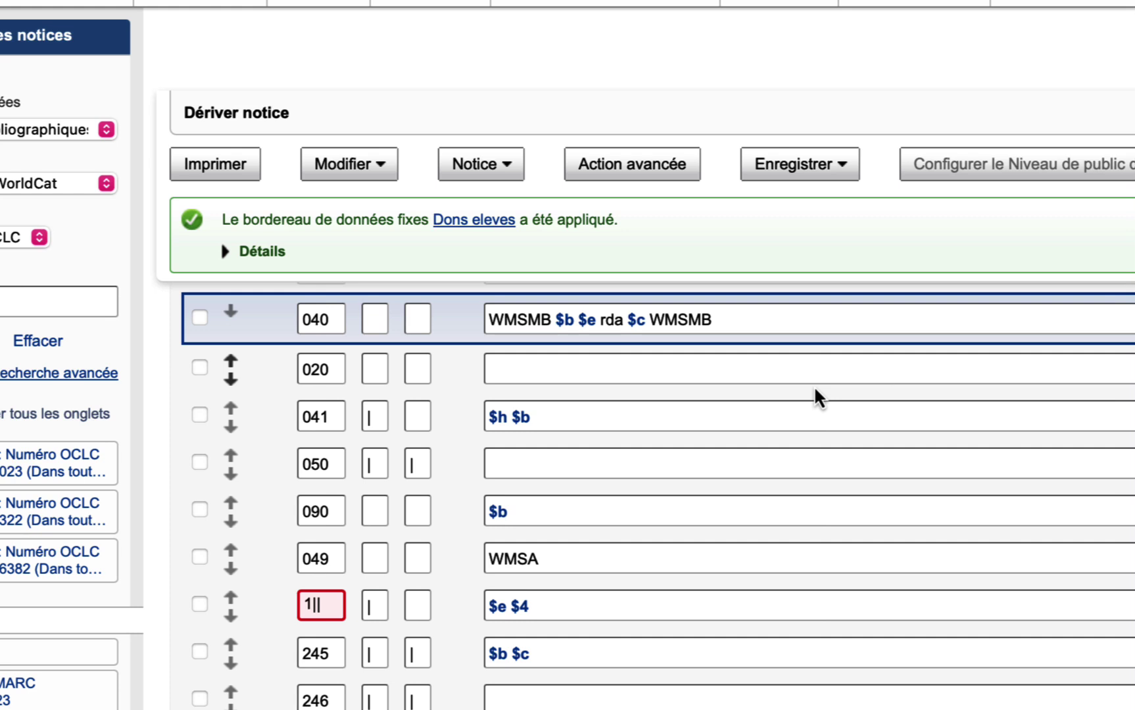
{"action": "left_click", "coordinate": [225, 249]}
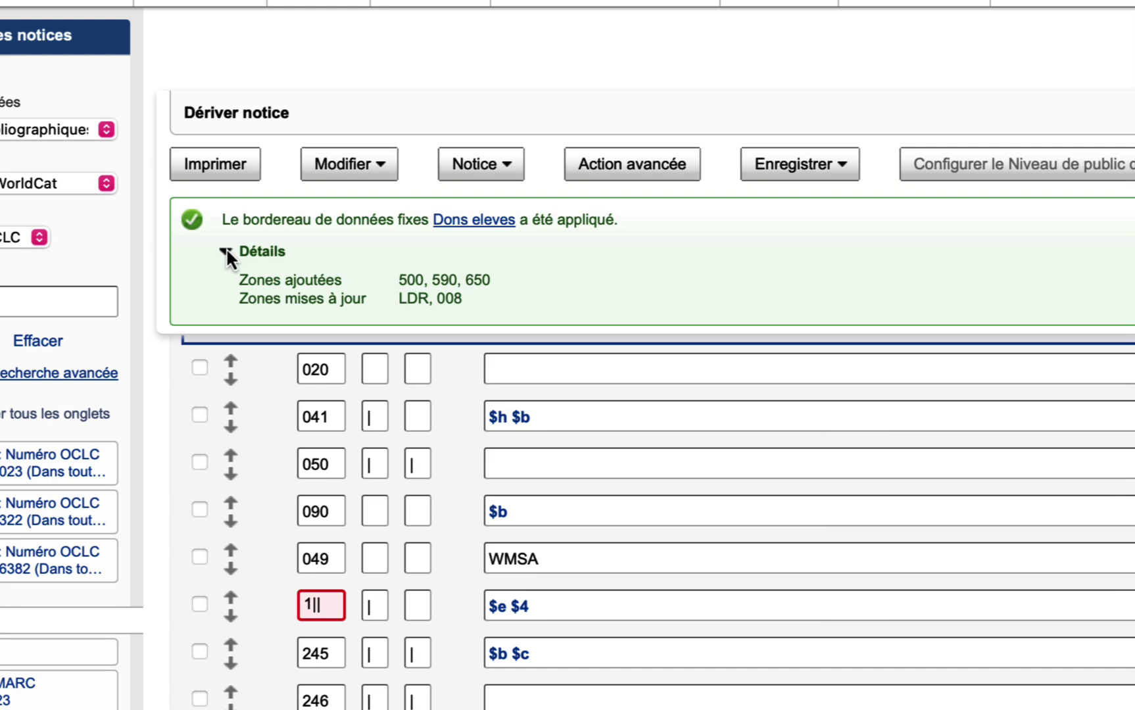